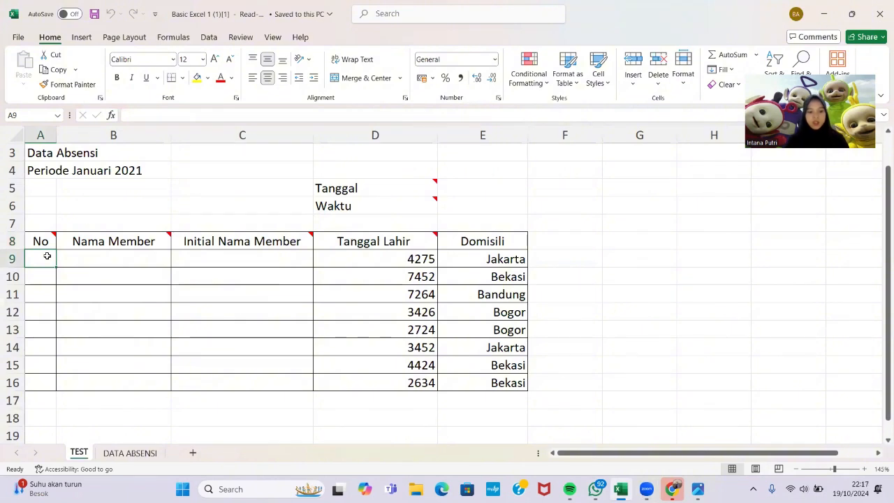
# Step: Enter 1 and 2 at the start of the No column and fill the series down to 8 in A9:A16
pyautogui.write('1')
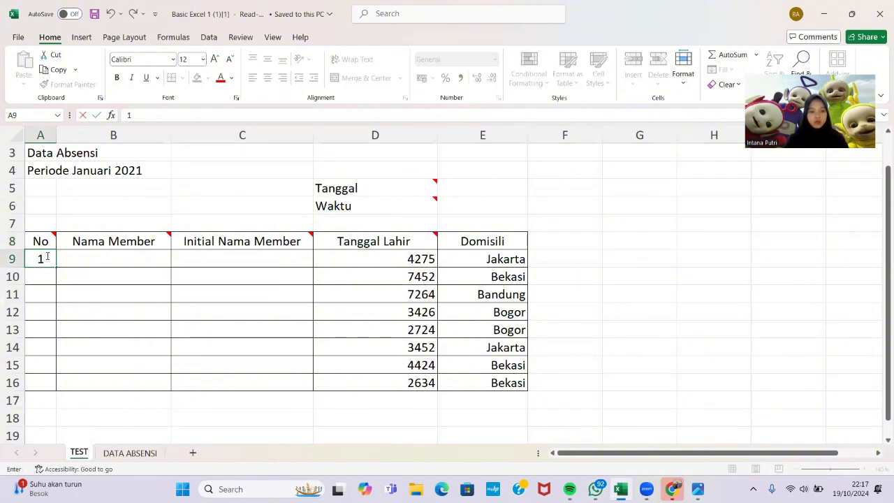
pyautogui.press('Return')
pyautogui.write('2')
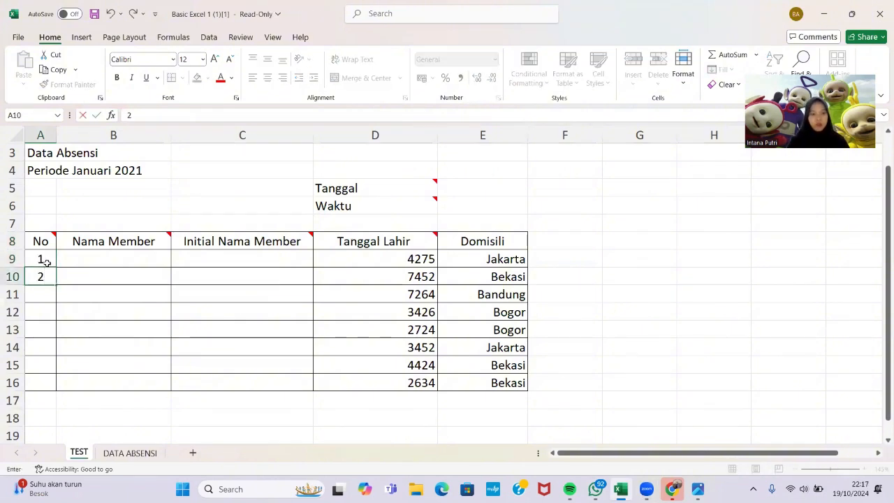
pyautogui.click(43, 258)
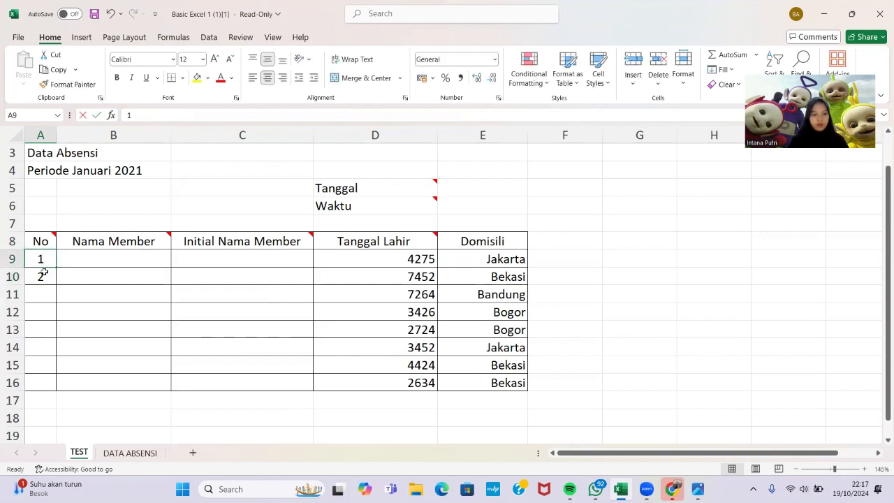
pyautogui.doubleClick(44, 257)
pyautogui.click(59, 264)
pyautogui.moveTo(49, 263); pyautogui.dragTo(62, 391)
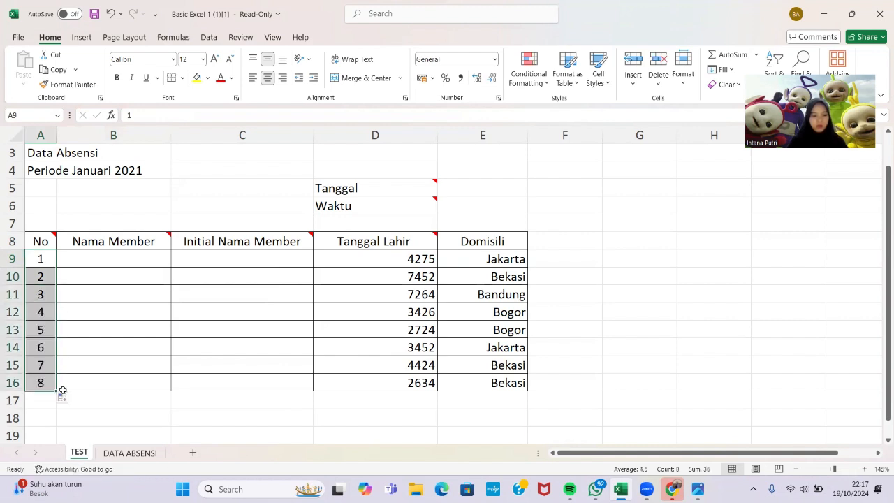
# Step: Enter the formula =TEXT(DATE(2021;3;9);"DD MMMM YYYY") in cell E5 beside Tanggal
pyautogui.click(119, 256)
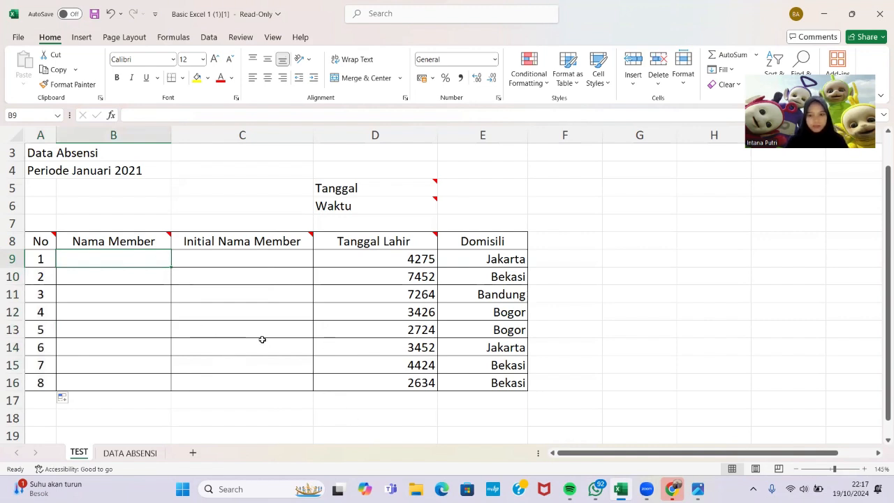
pyautogui.click(454, 186)
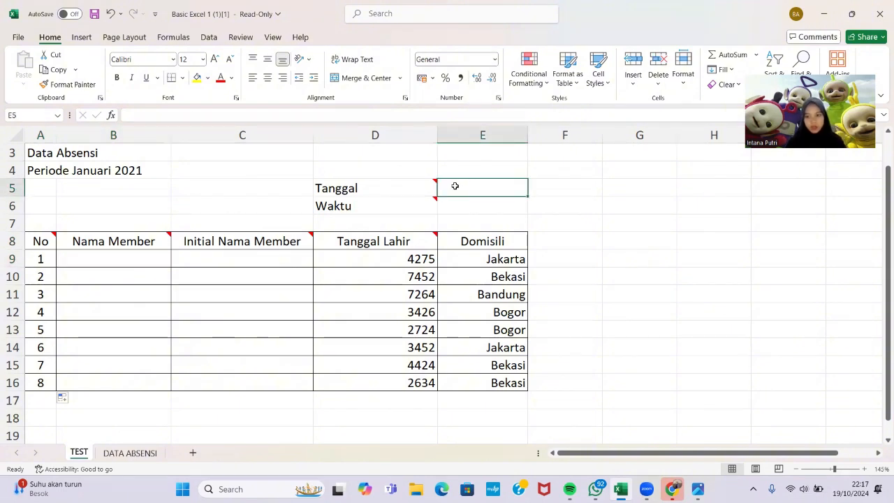
pyautogui.write('=')
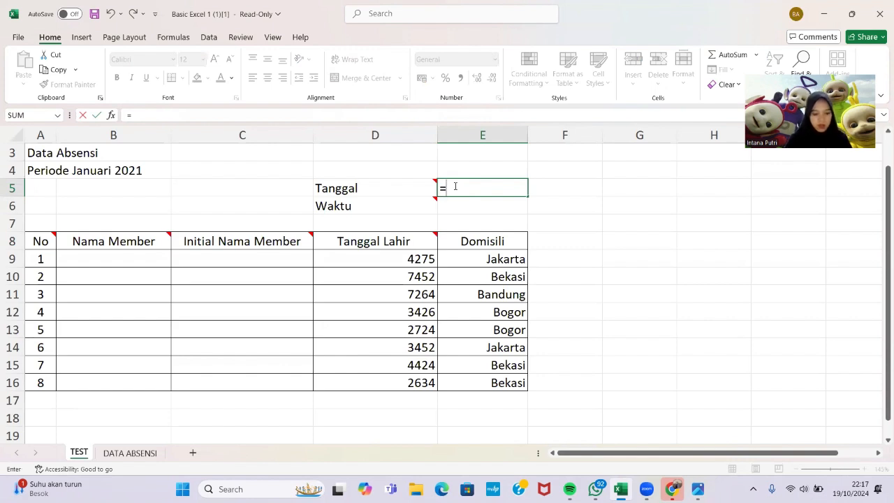
pyautogui.write('TEXT')
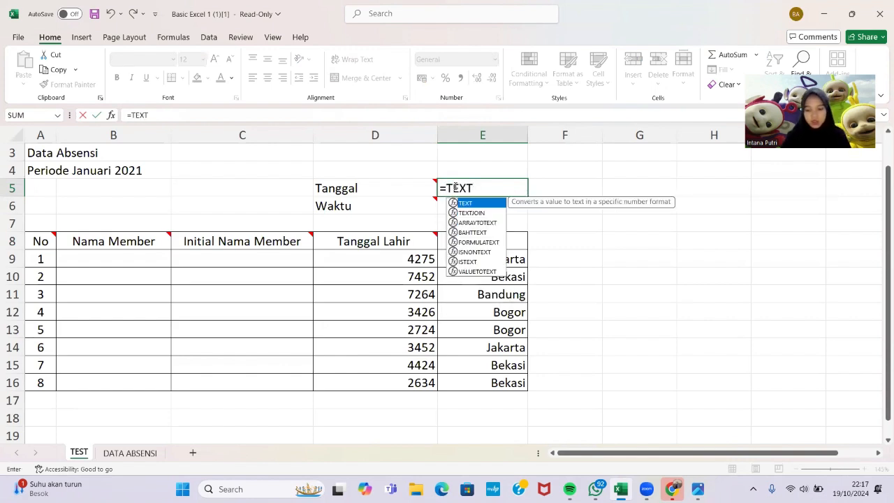
pyautogui.write('(DATE')
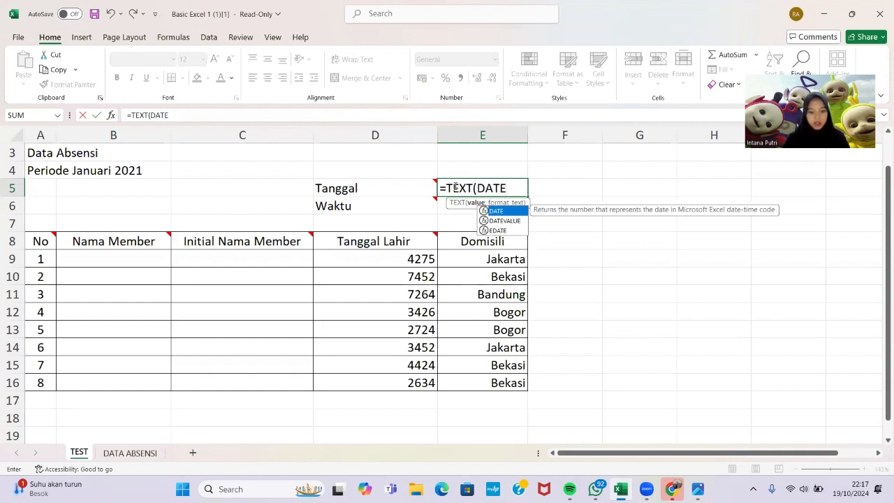
pyautogui.write('(')
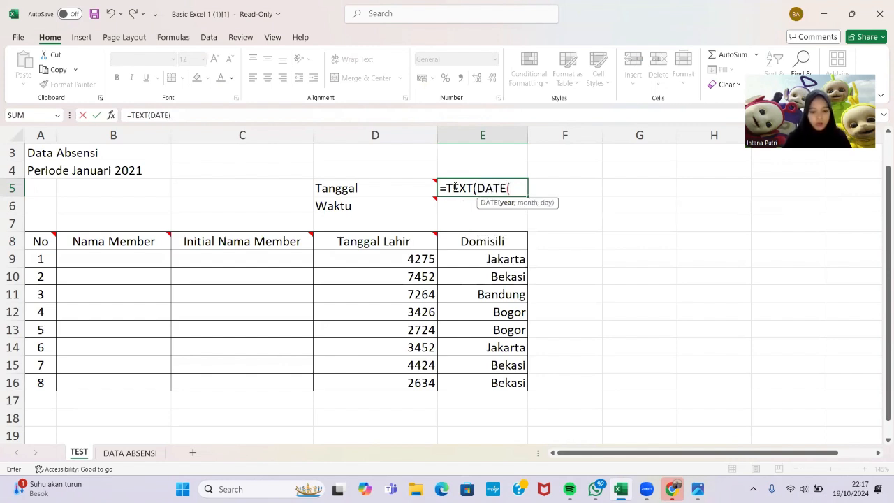
pyautogui.write('2021')
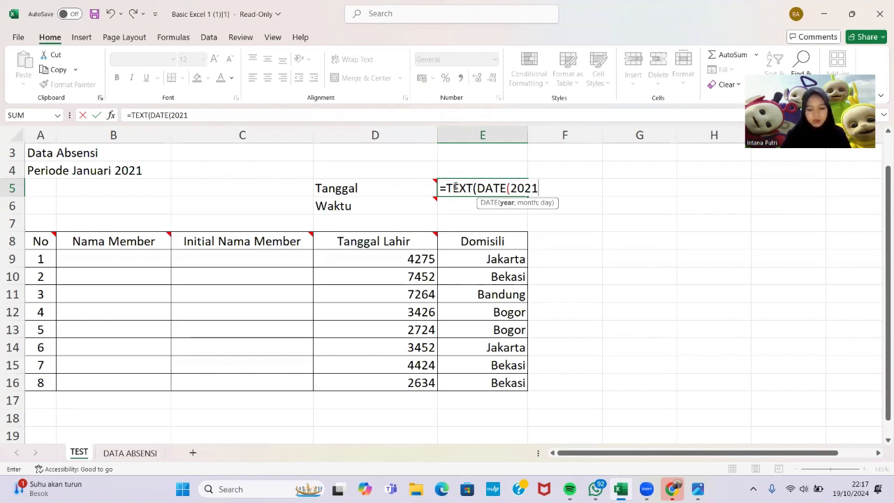
pyautogui.write(';')
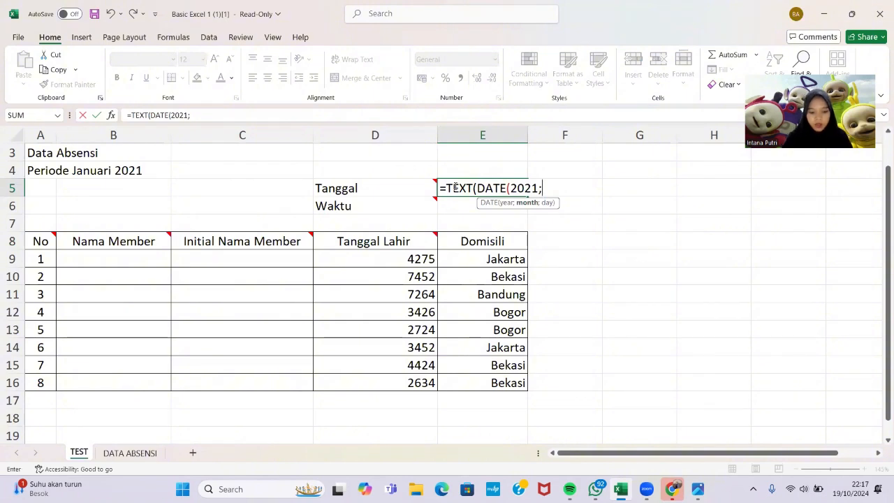
pyautogui.write('3')
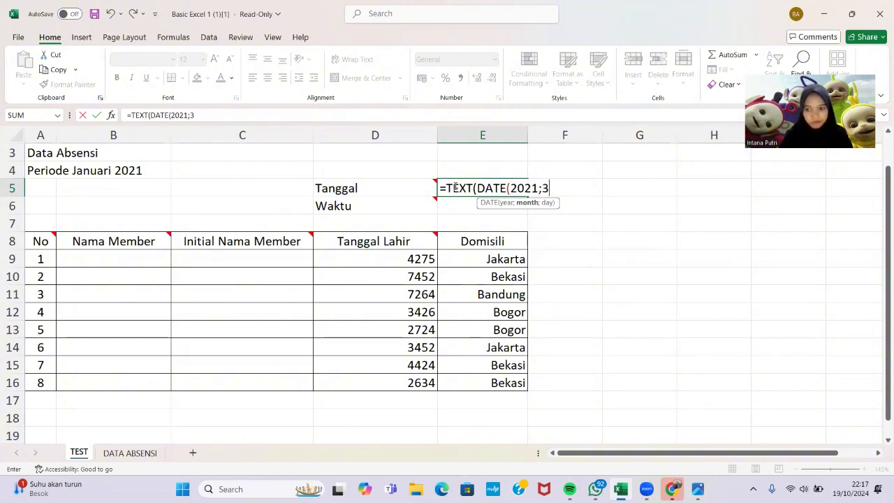
pyautogui.write(';9')
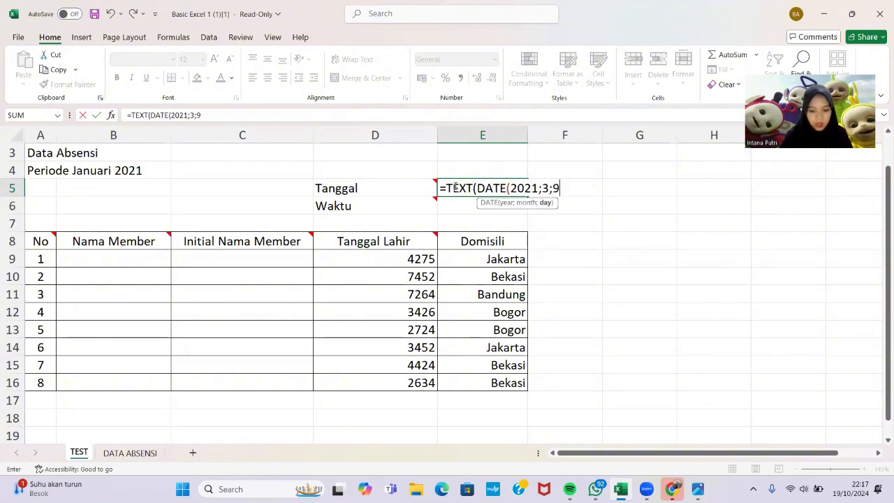
pyautogui.write(')')
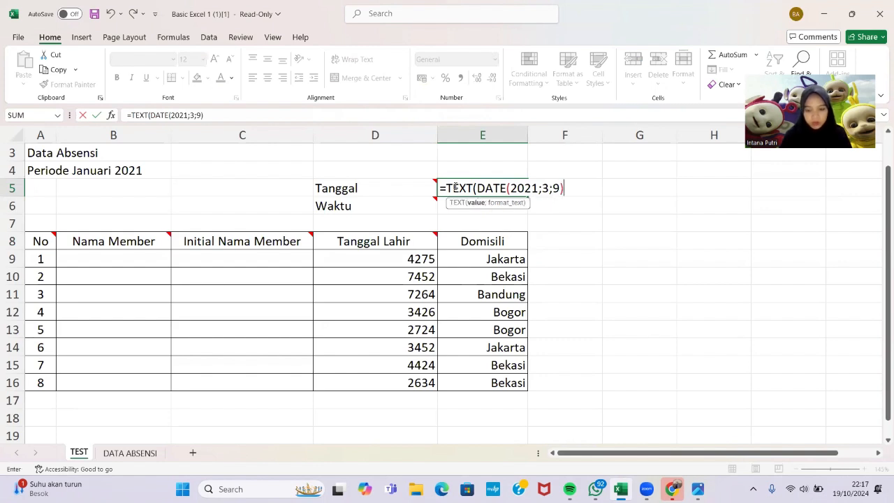
pyautogui.write(';')
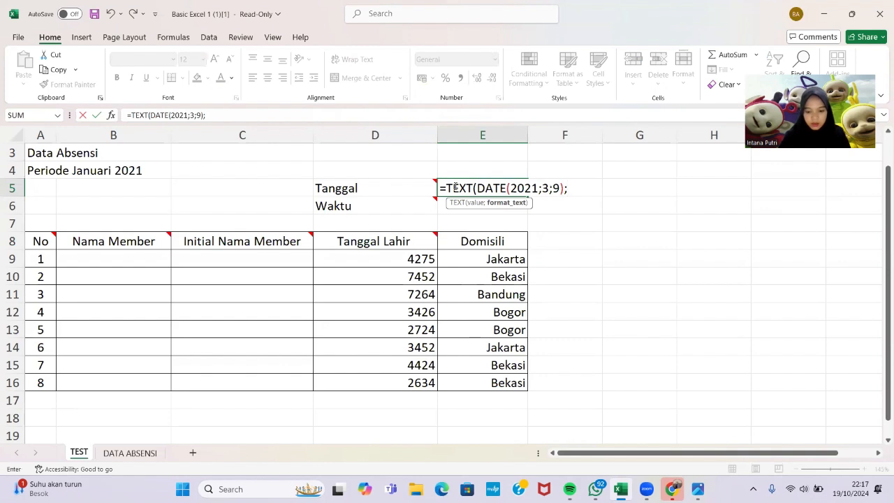
pyautogui.write('"')
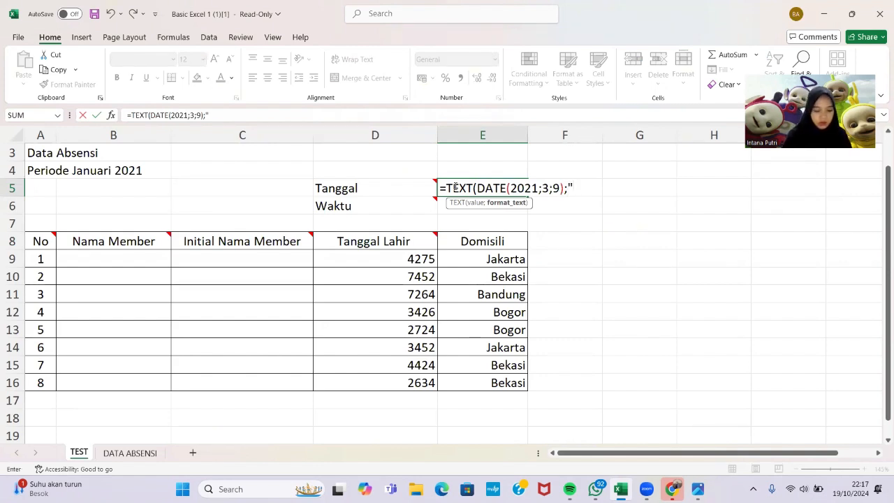
pyautogui.write('d')
pyautogui.press('BackSpace')
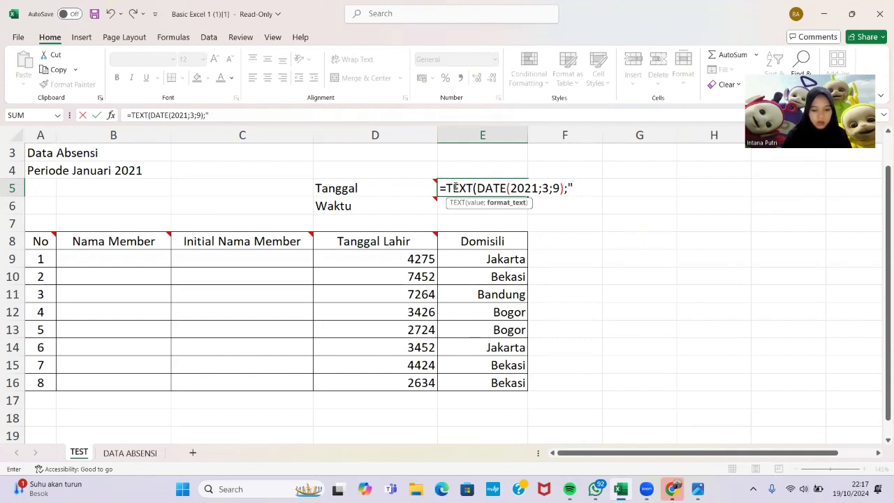
pyautogui.write('DD MMMM')
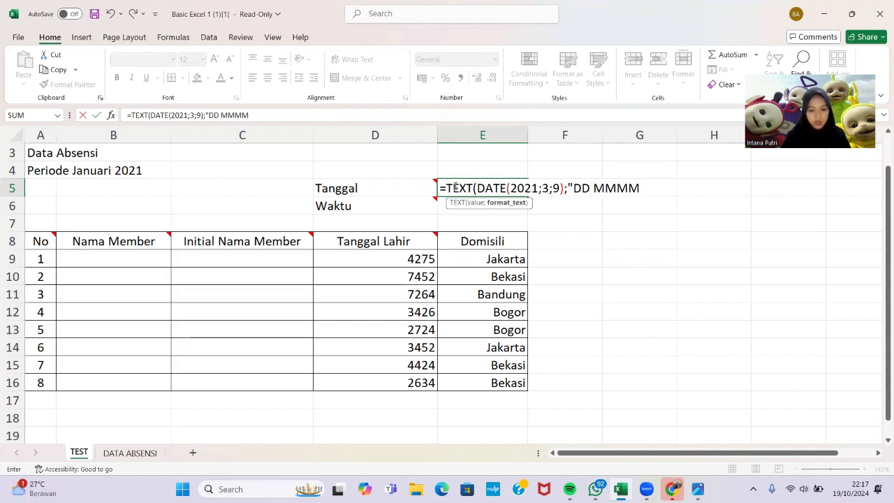
pyautogui.write(' YYYY')
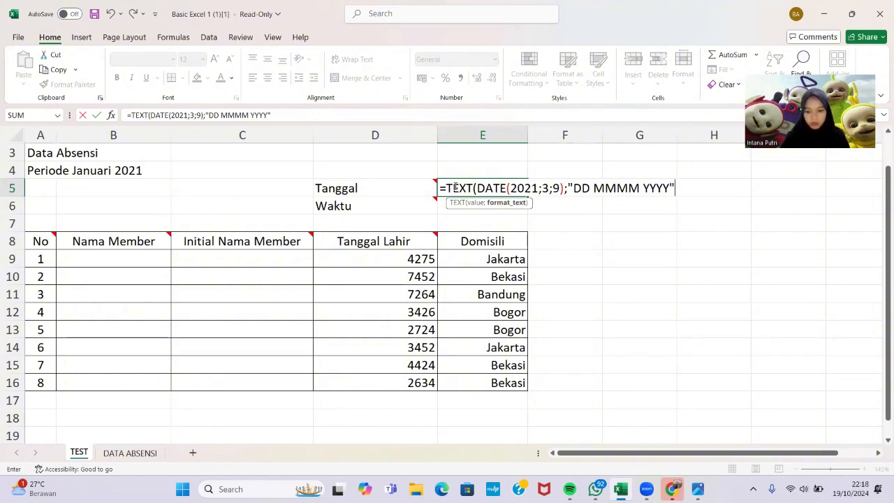
pyautogui.write(')')
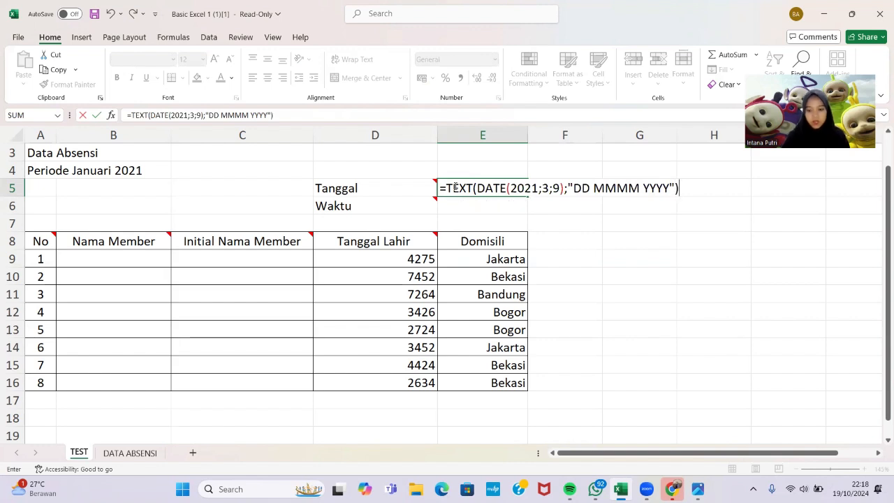
pyautogui.press('Return')
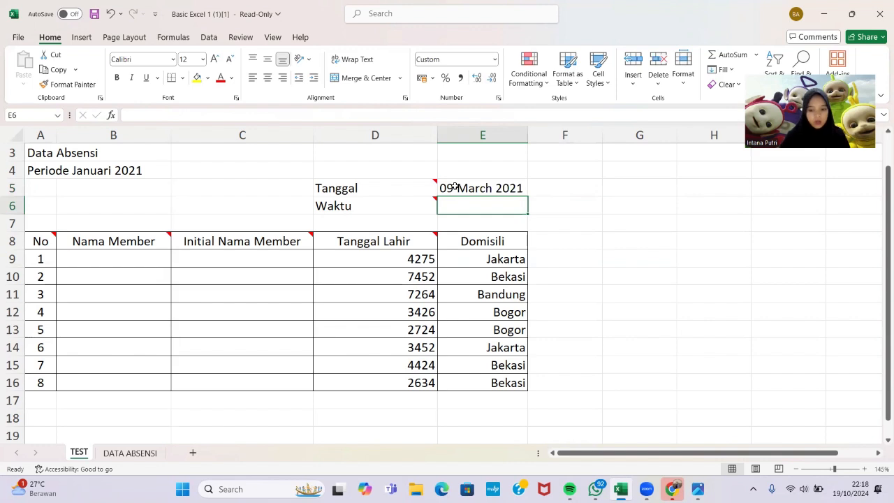
# Step: Enter the formula =TIME(10;0;0) in cell E6 beside Waktu
pyautogui.write('=')
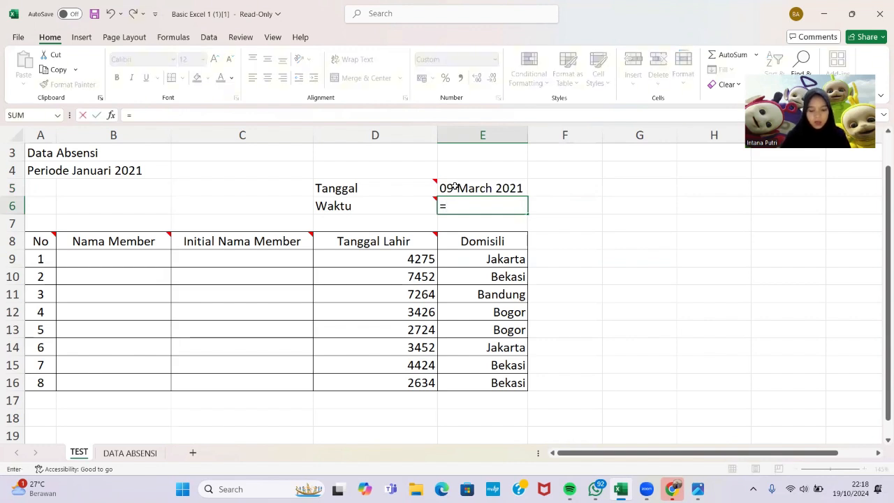
pyautogui.write('TIME')
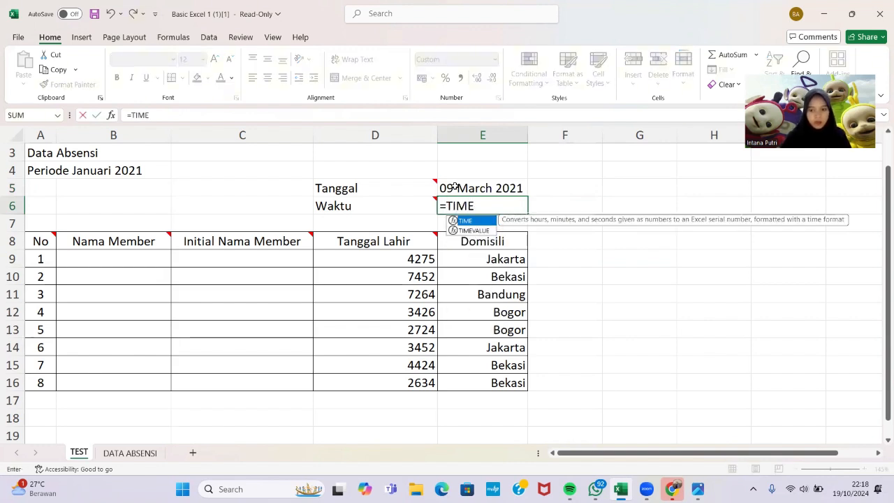
pyautogui.write('(')
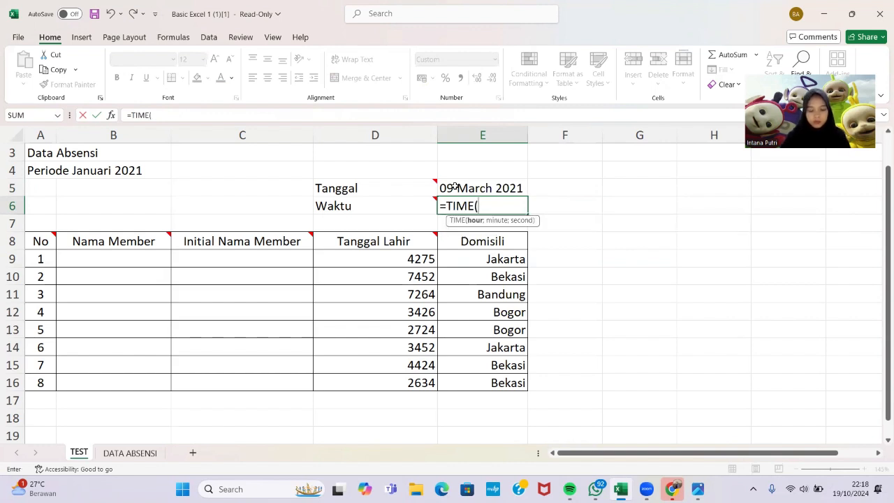
pyautogui.write('10')
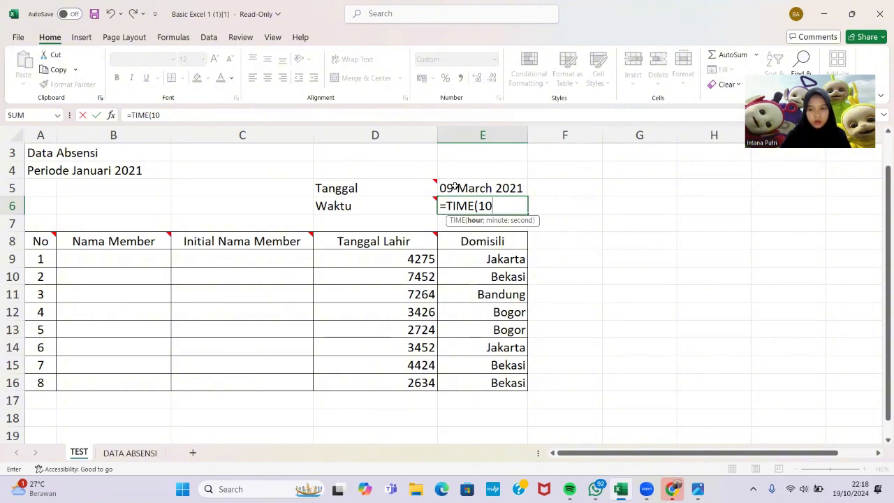
pyautogui.write(';')
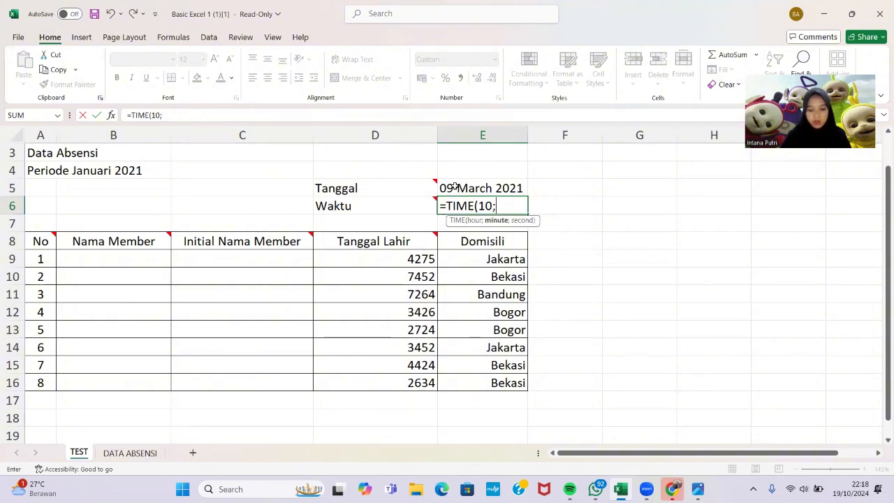
pyautogui.write('0')
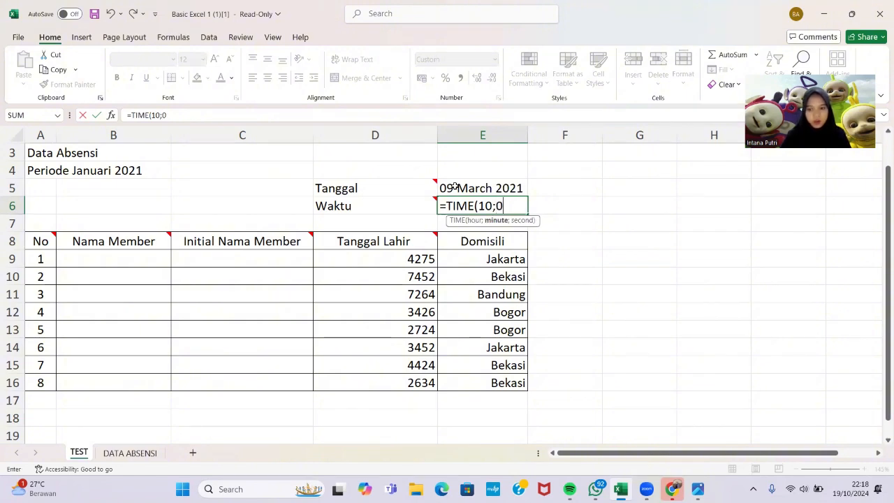
pyautogui.write(';0')
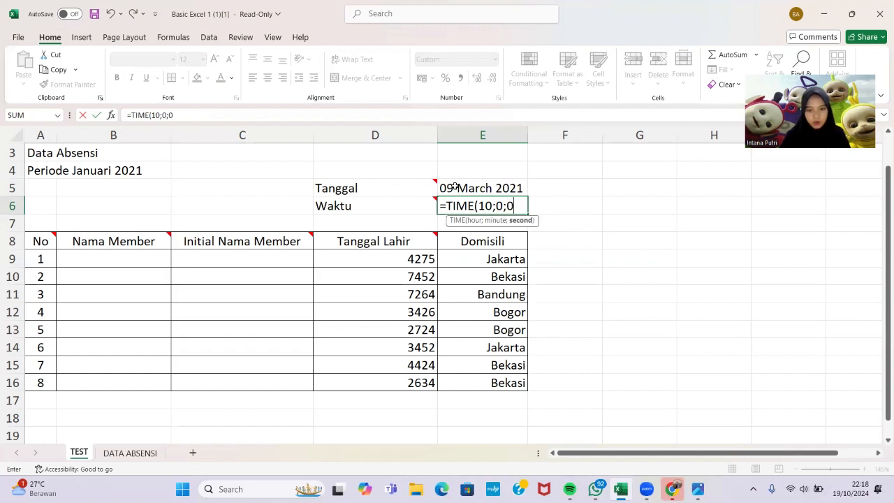
pyautogui.write(')')
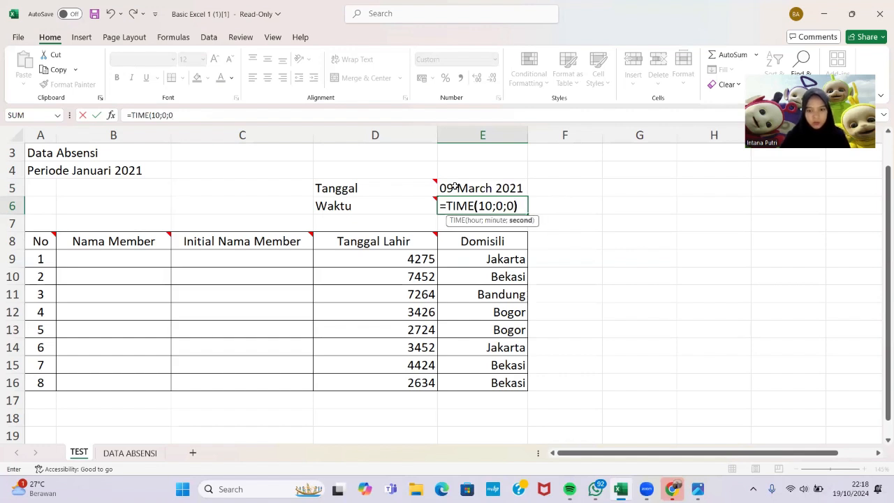
pyautogui.press('Return')
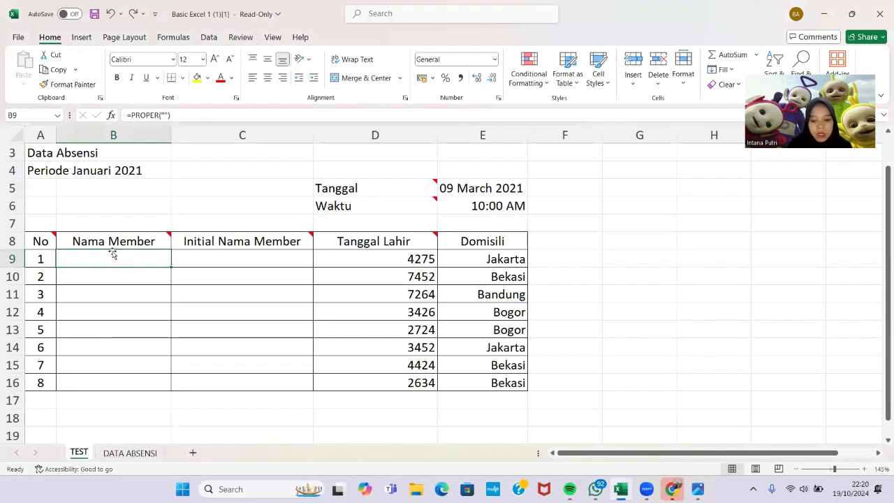
# Step: Enter =PROPER('DATA ABSENSI'!B5) in cell B9 under Nama Member and fill the formula down to B16
pyautogui.write('=P')
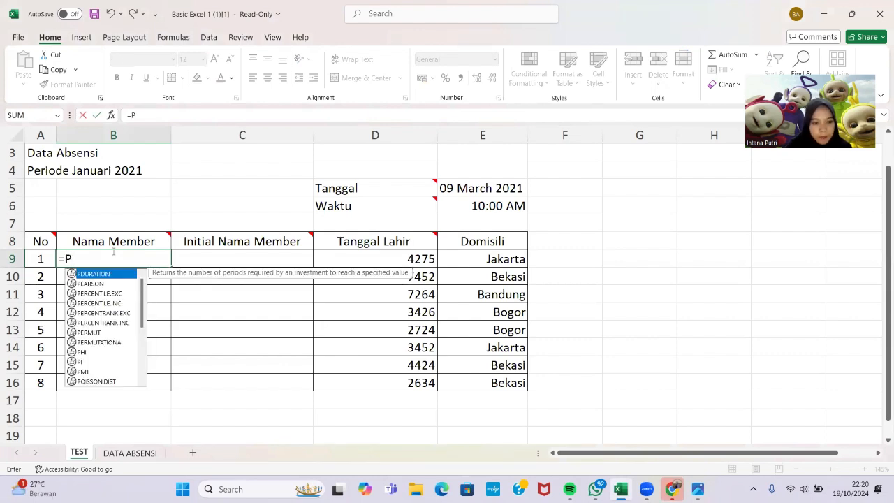
pyautogui.write('ROPER')
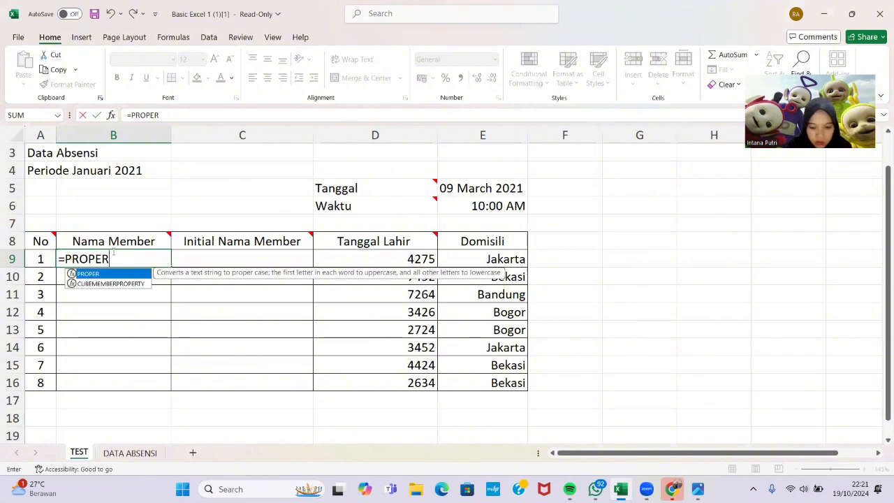
pyautogui.write('(')
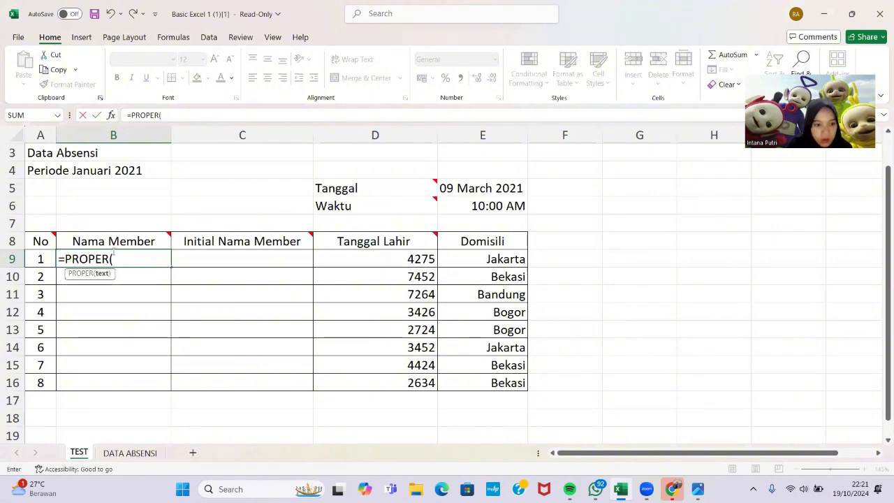
pyautogui.click(157, 453)
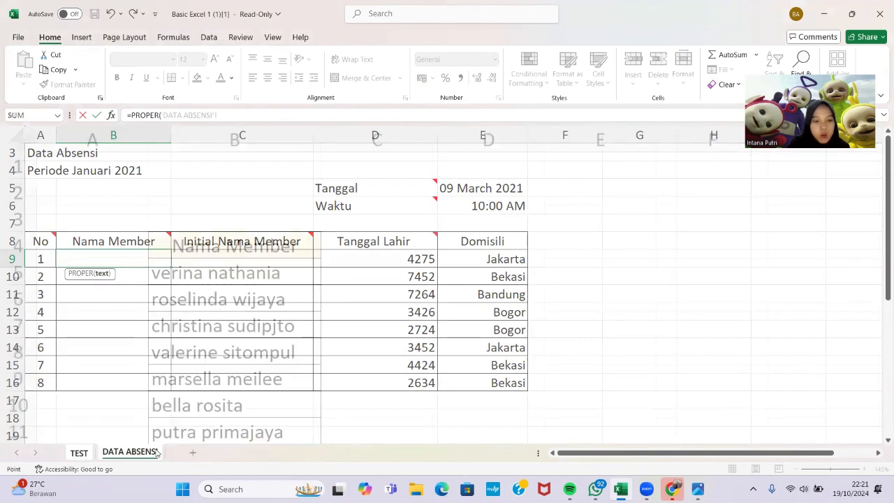
pyautogui.click(199, 274)
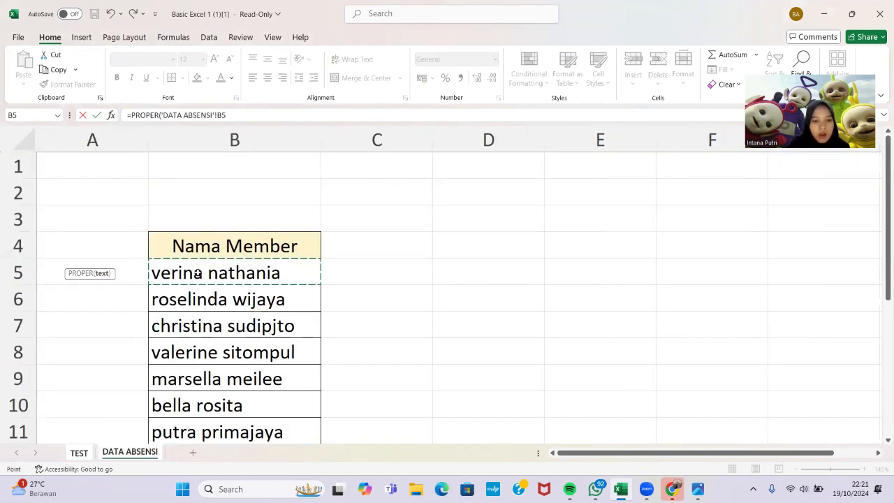
pyautogui.click(237, 115)
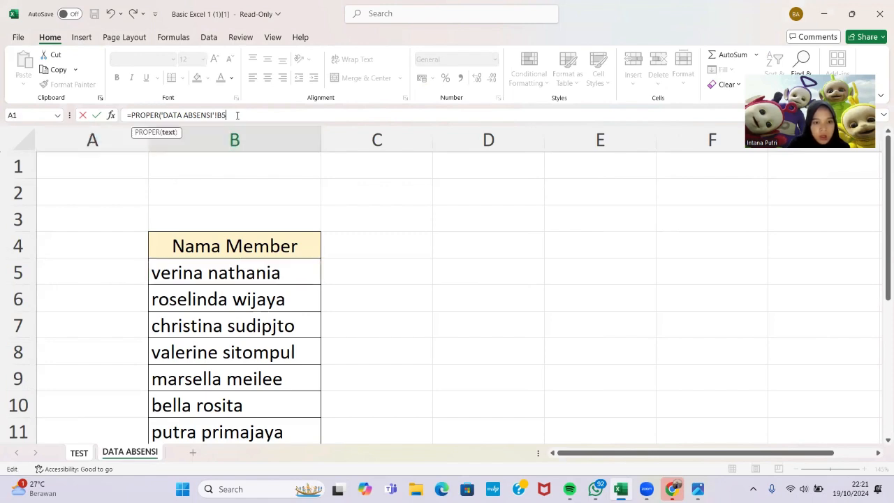
pyautogui.write(')')
pyautogui.press('Return')
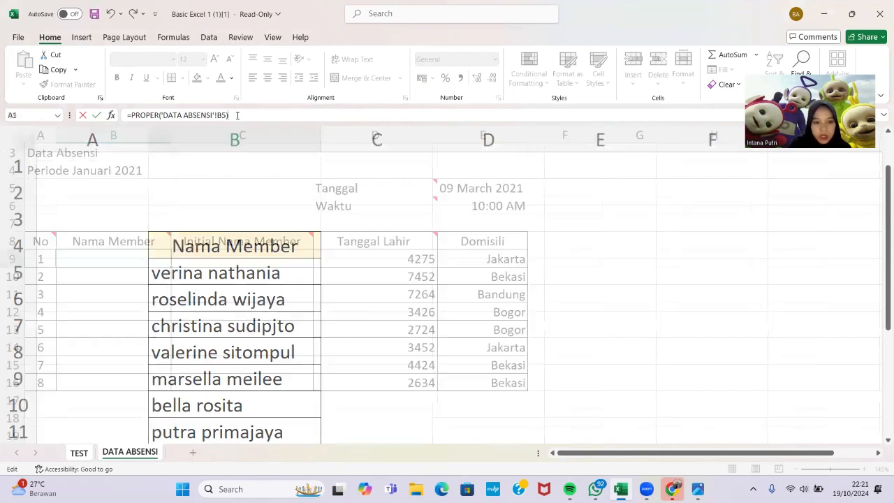
pyautogui.click(163, 256)
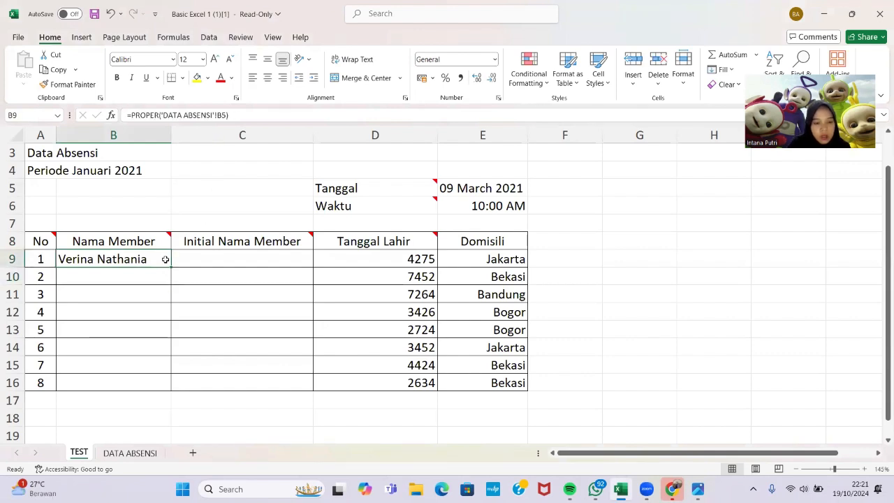
pyautogui.moveTo(170, 267); pyautogui.dragTo(171, 385)
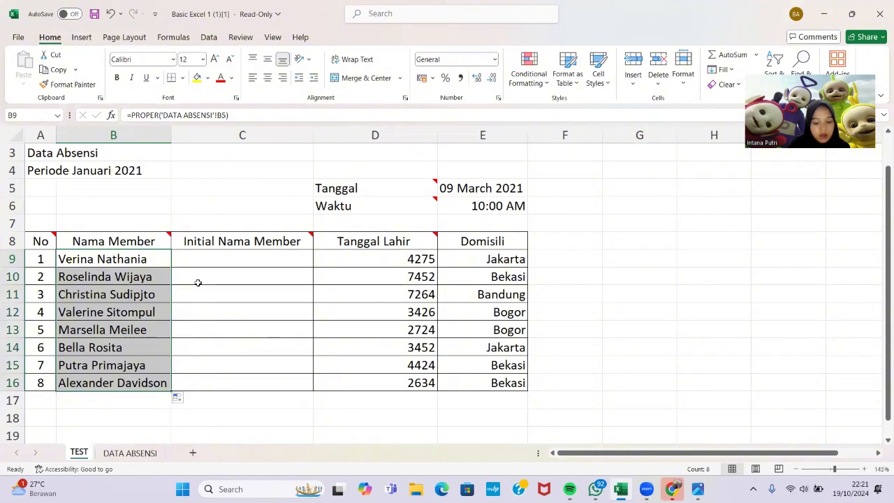
# Step: Enter =UPPER(RIGHT(B9;2)) in cell C9 under Initial Nama Member and fill the formula down to C16
pyautogui.click(244, 260)
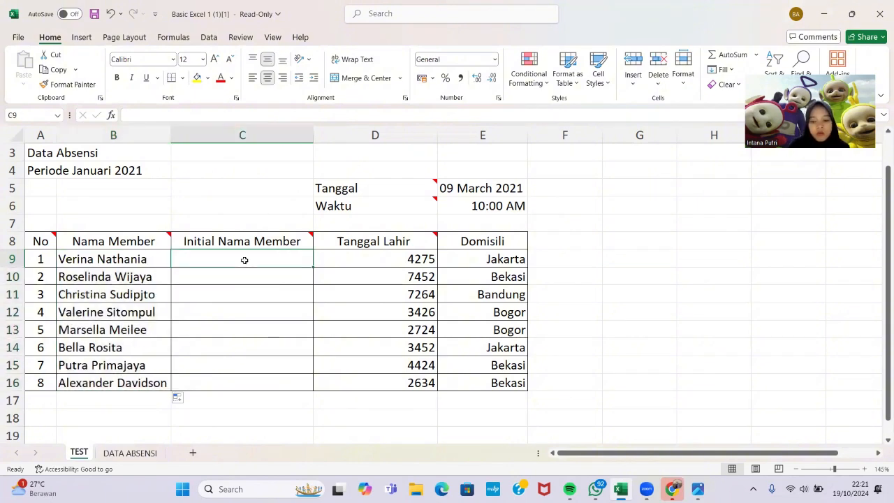
pyautogui.write('=UPP')
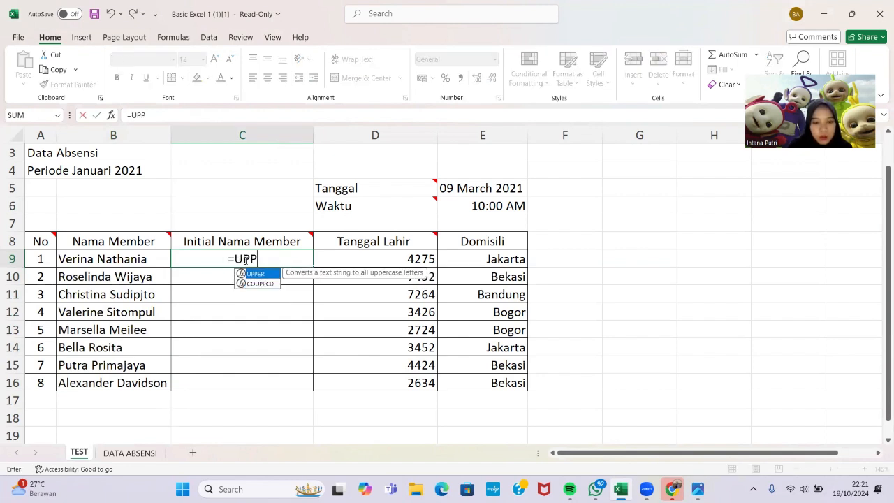
pyautogui.write('ER')
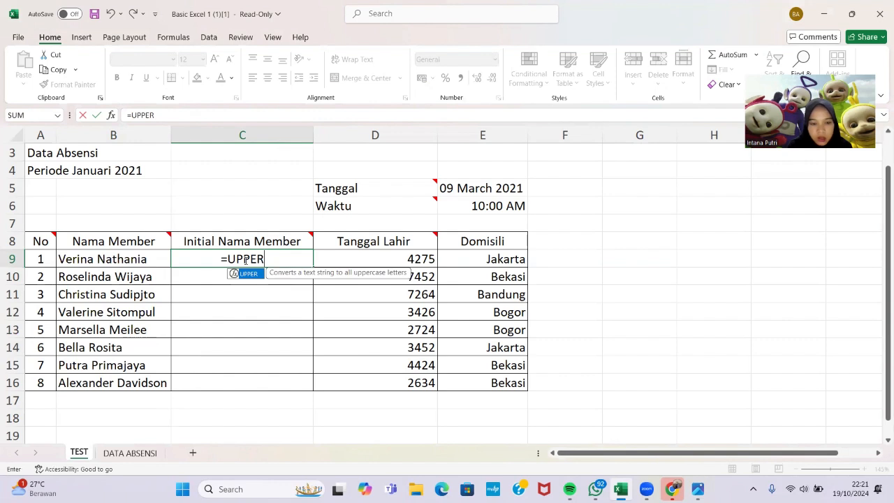
pyautogui.write('(RIGHT')
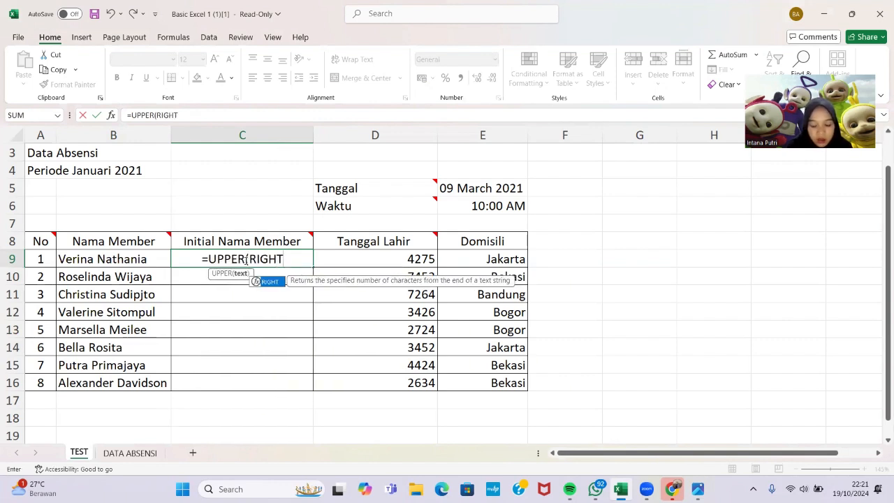
pyautogui.write('(')
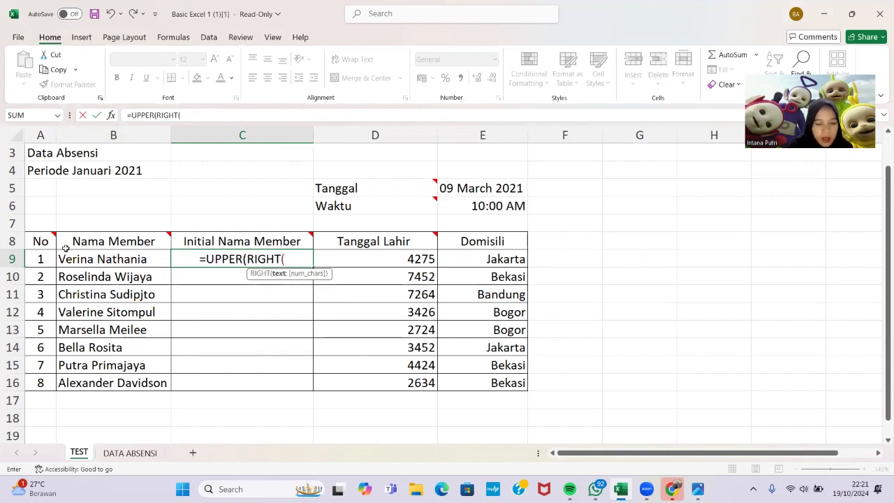
pyautogui.click(129, 261)
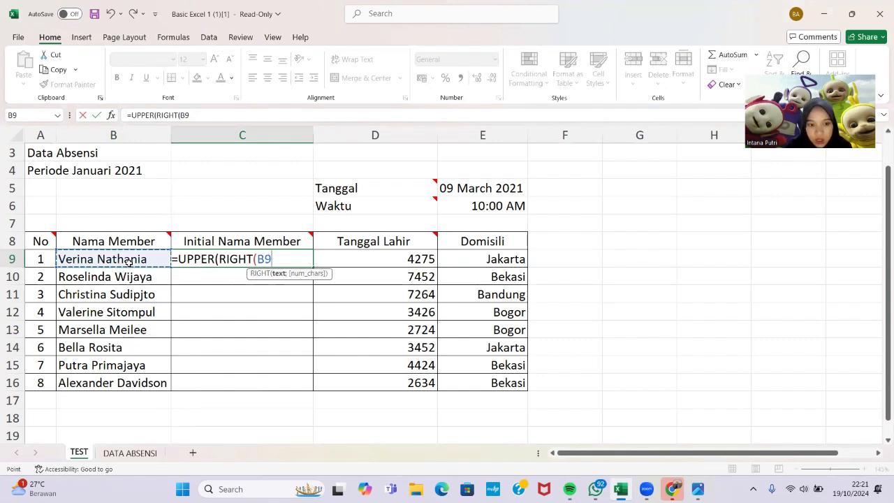
pyautogui.write(':')
pyautogui.press('BackSpace')
pyautogui.press('BackSpace')
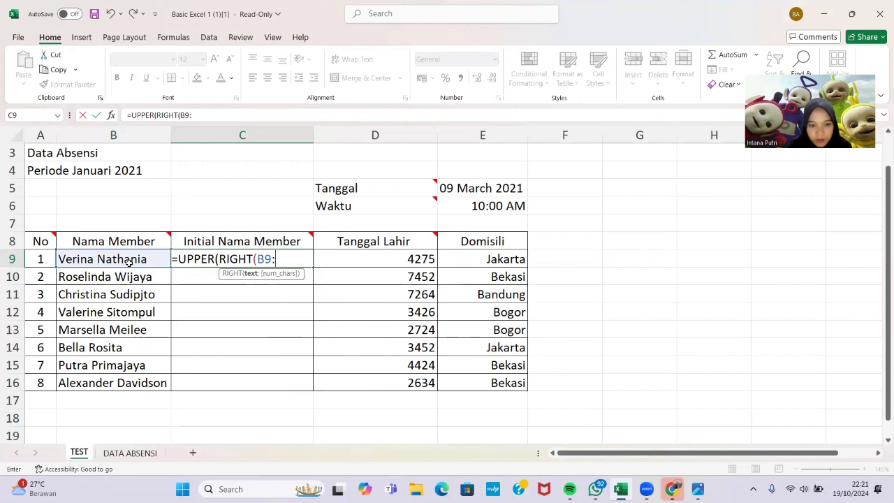
pyautogui.write(';')
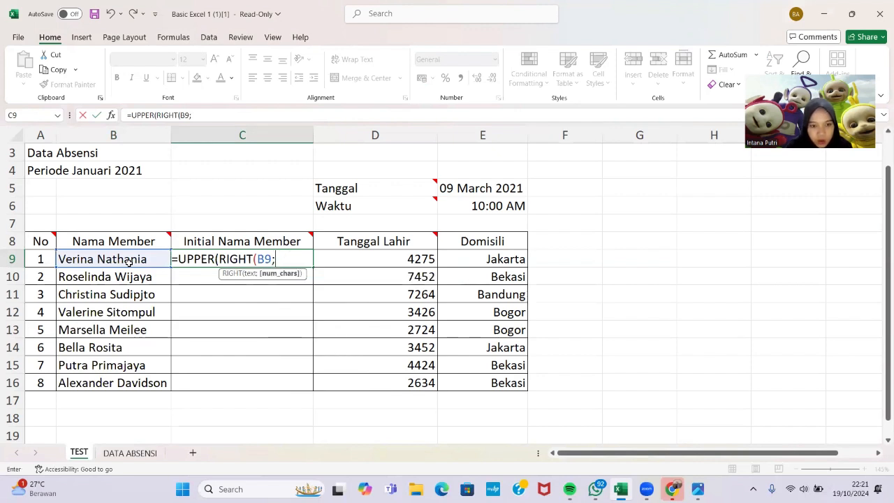
pyautogui.write('2')
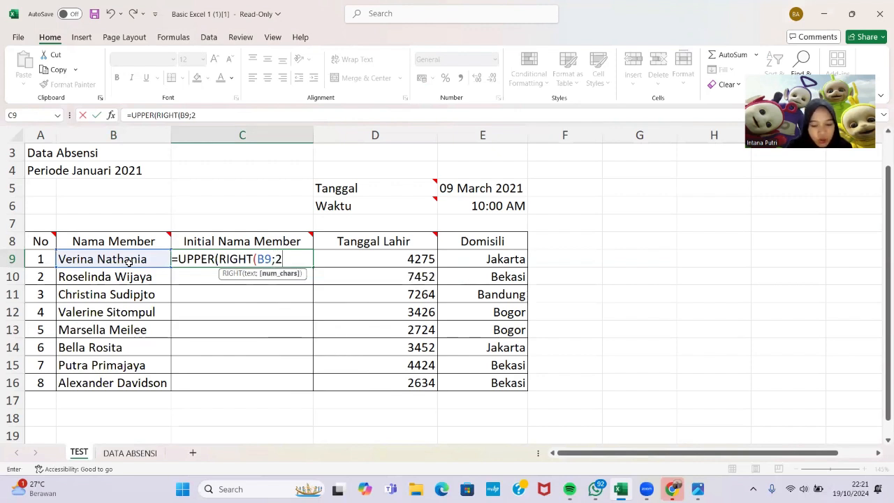
pyautogui.write('))')
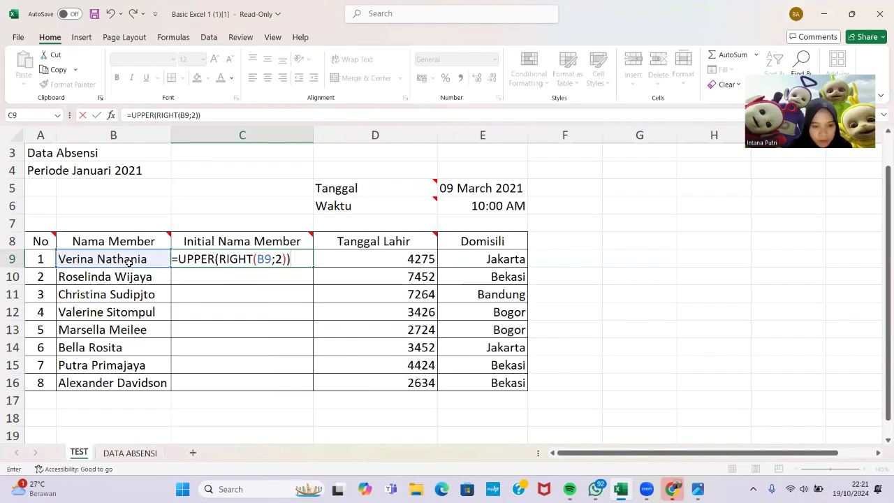
pyautogui.press('Return')
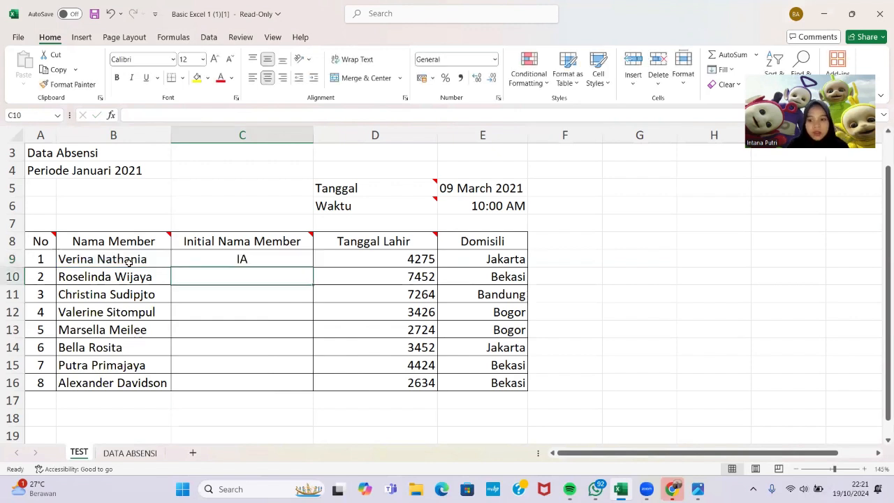
pyautogui.click(209, 257)
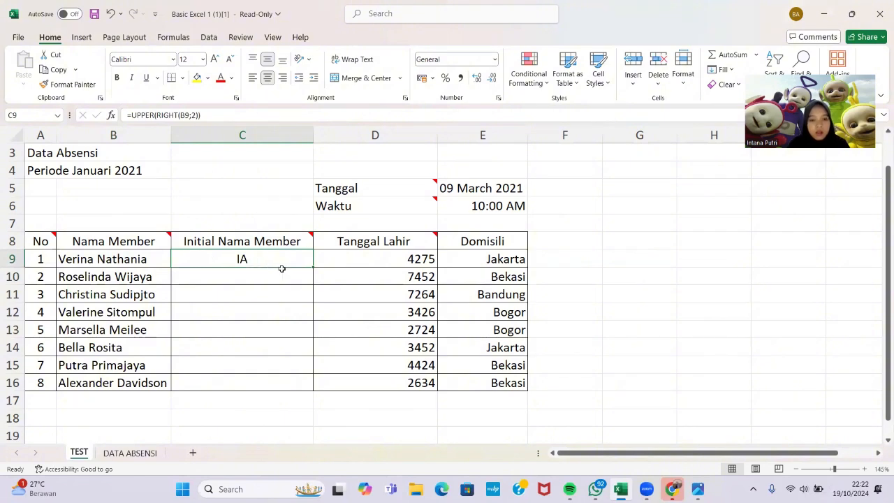
pyautogui.moveTo(312, 266); pyautogui.dragTo(313, 388)
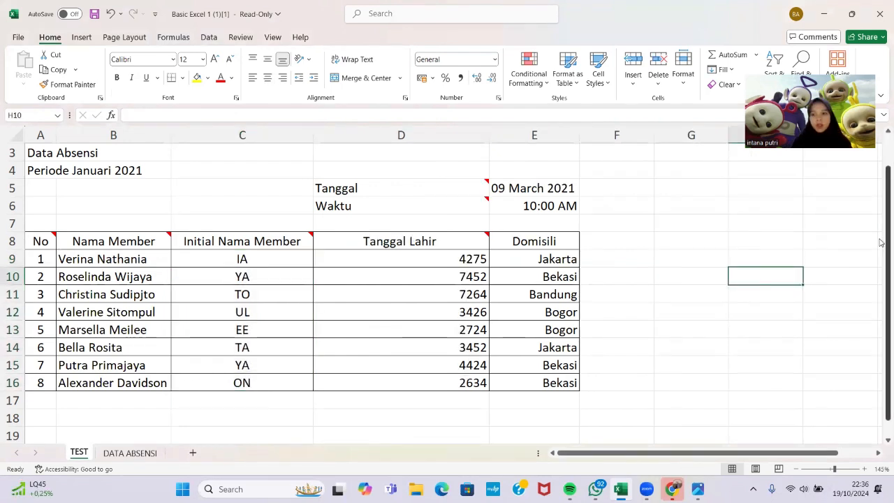
# Step: Format the Tanggal Lahir values in D9:D16 as dates of the type March 14, 2012
pyautogui.moveTo(881, 240); pyautogui.dragTo(881, 291)
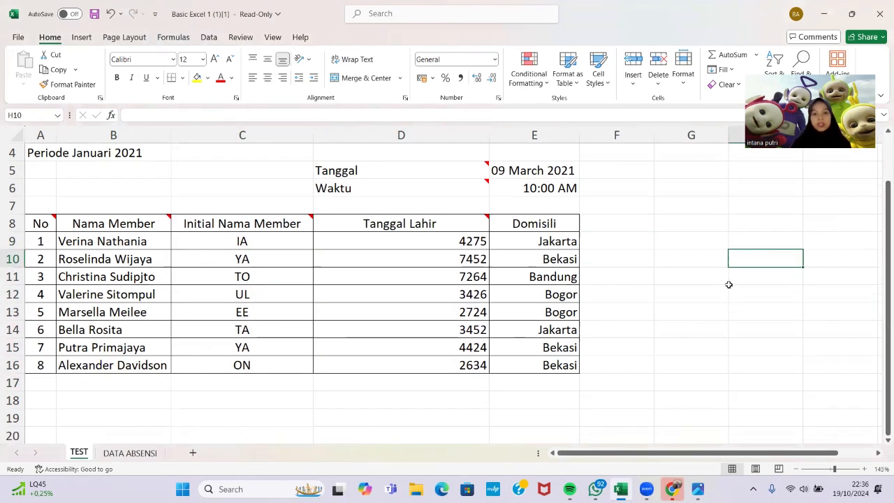
pyautogui.moveTo(477, 241); pyautogui.dragTo(474, 362)
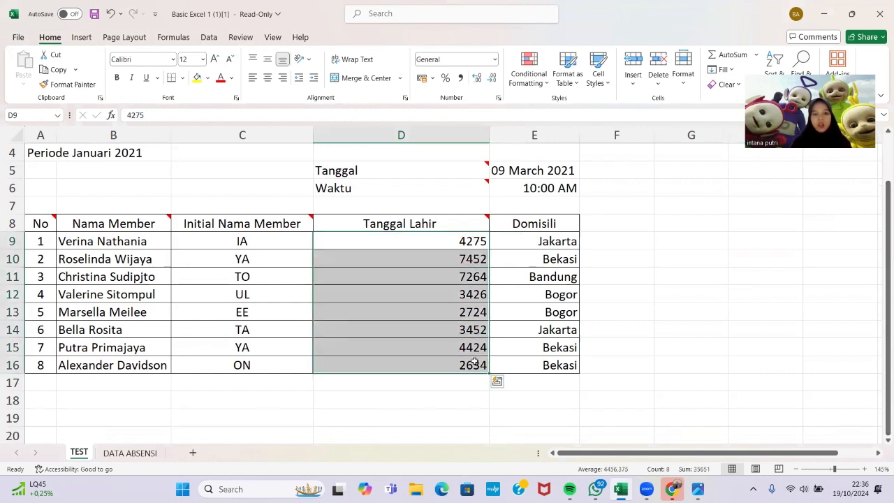
pyautogui.rightClick(454, 325)
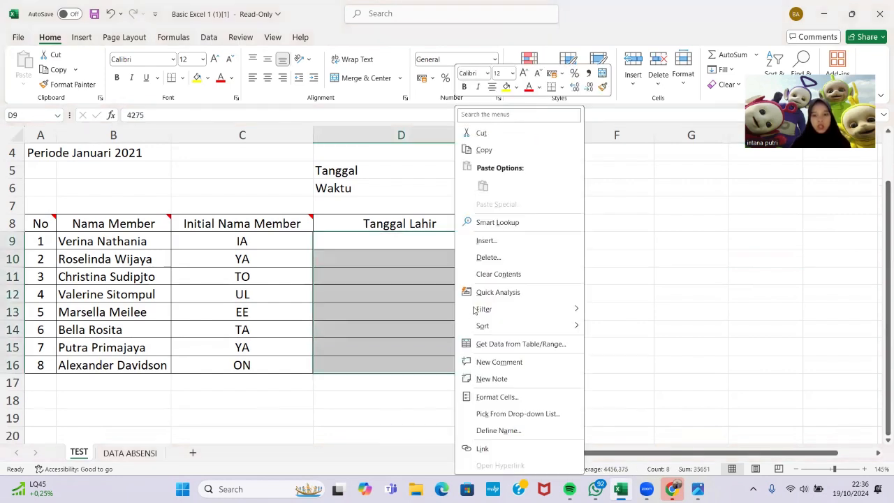
pyautogui.click(506, 397)
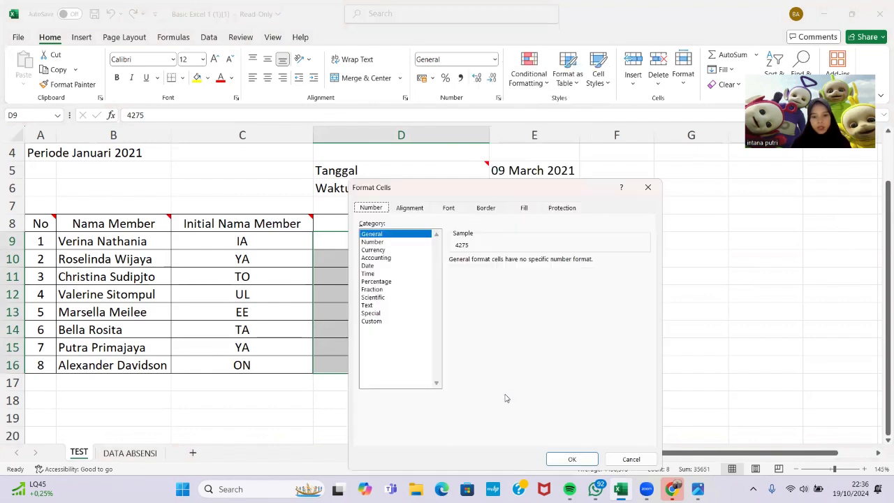
pyautogui.click(383, 266)
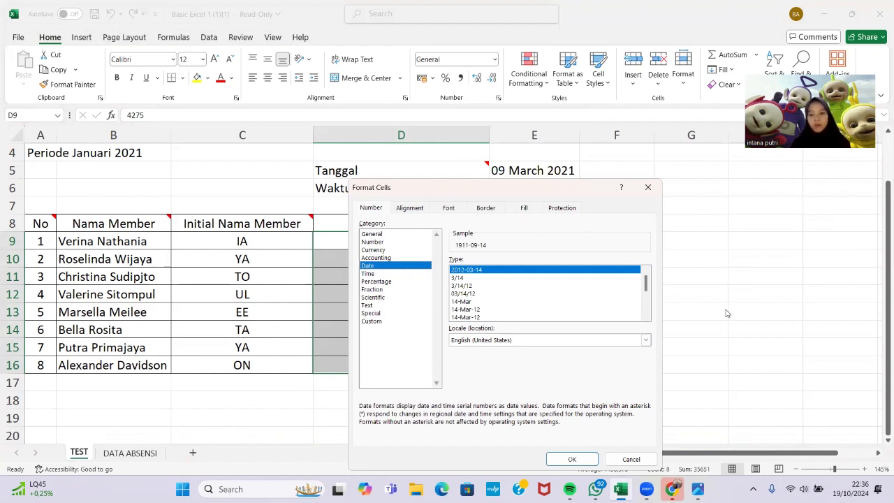
pyautogui.moveTo(645, 285); pyautogui.dragTo(646, 301)
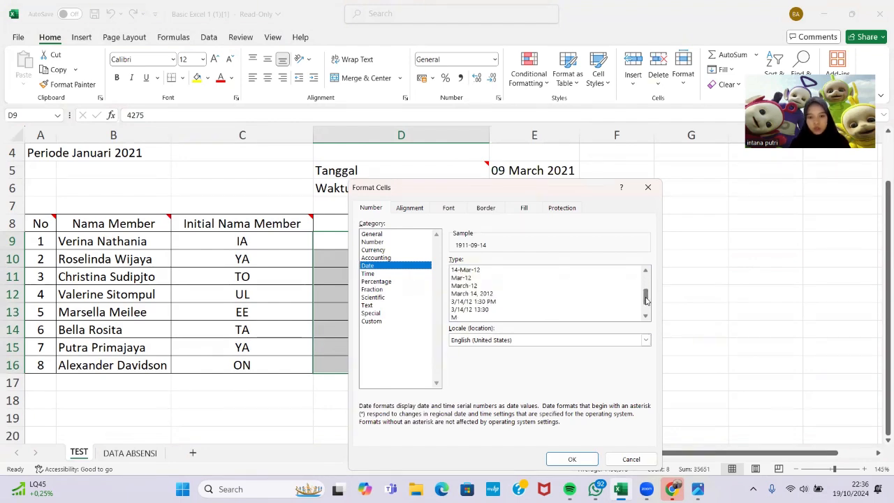
pyautogui.click(472, 294)
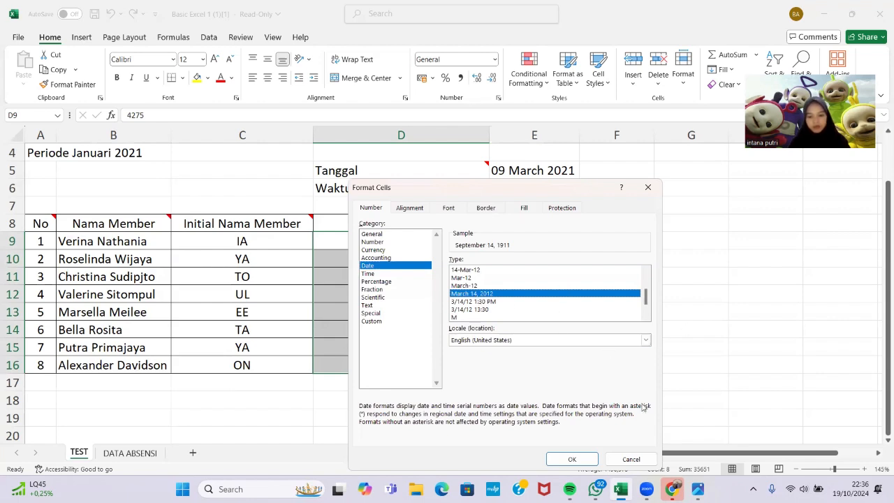
pyautogui.press('Return')
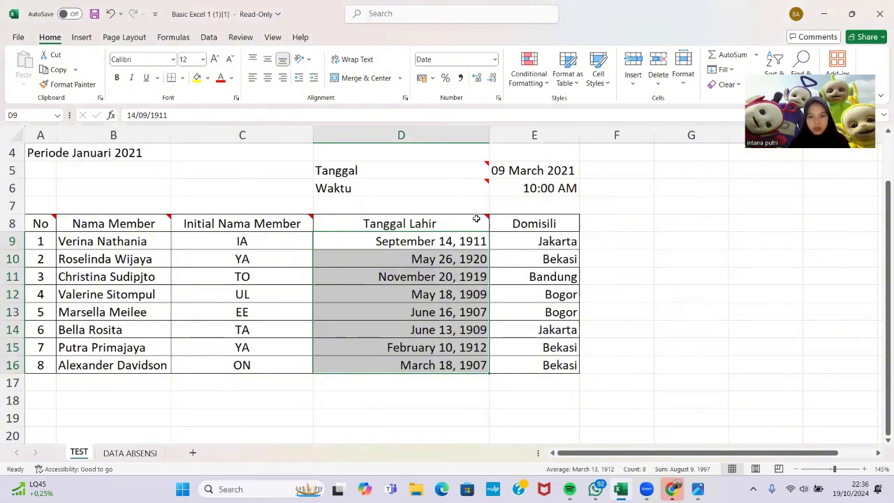
pyautogui.moveTo(474, 219)
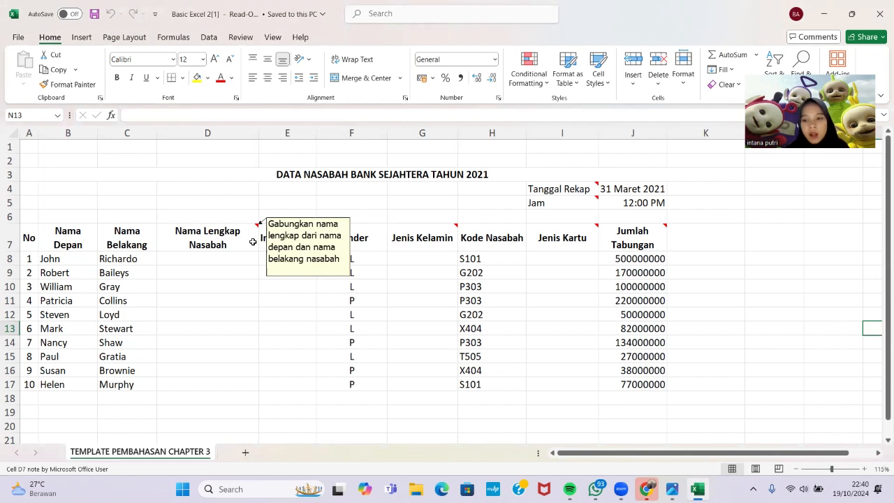
# Step: Enter =PROPER(CONCATENATE(B8;" ";C8;" ")) in cell D8 under Nama Lengkap Nasabah and fill the formula down to D17
pyautogui.click(190, 263)
pyautogui.write('=')
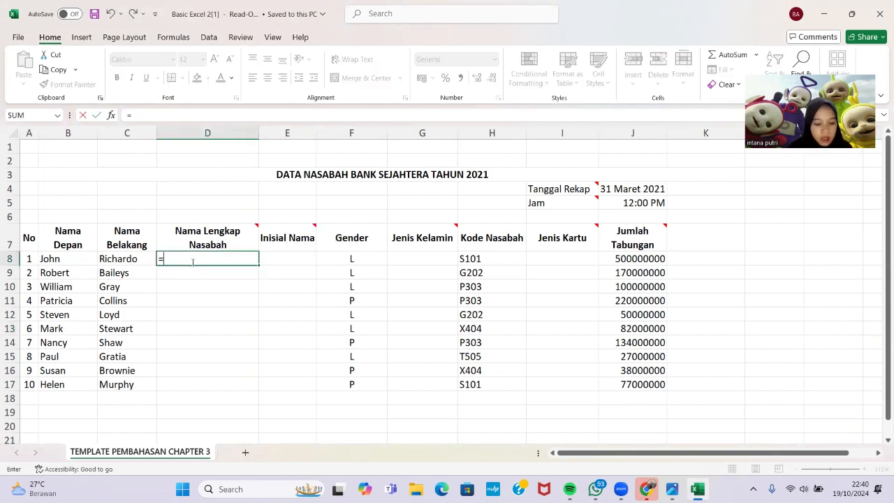
pyautogui.write('PROPER')
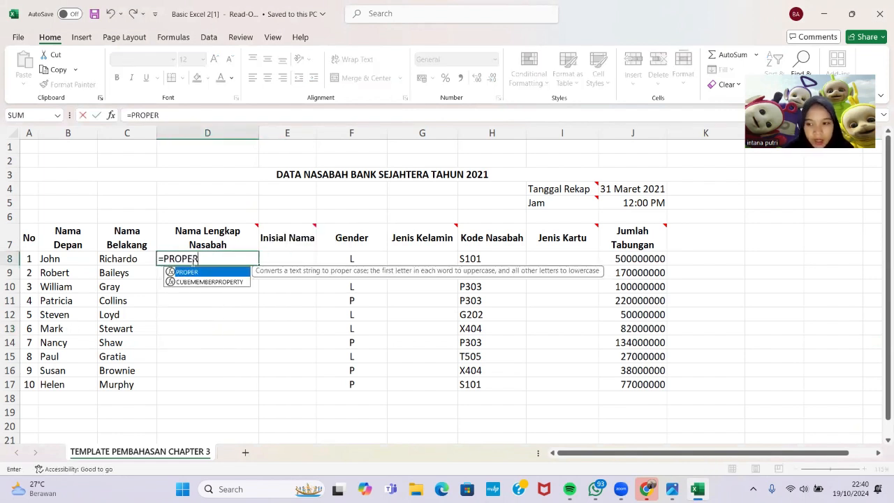
pyautogui.write('(')
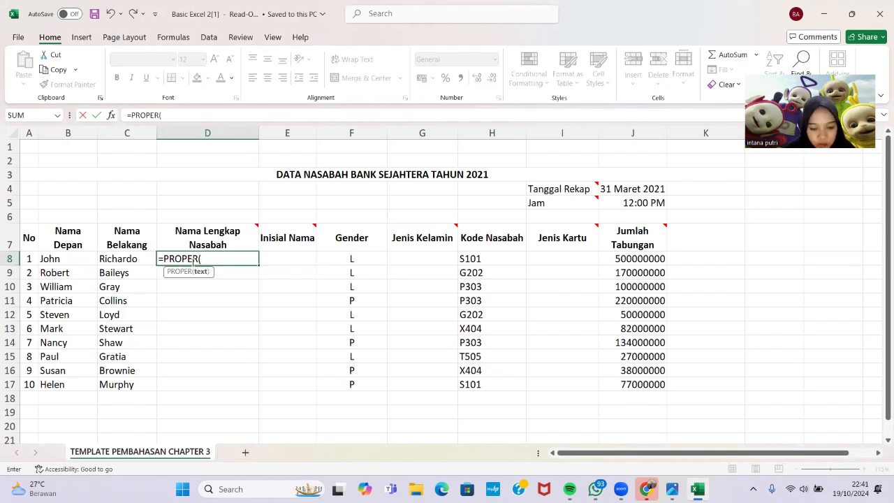
pyautogui.write('CONCAT')
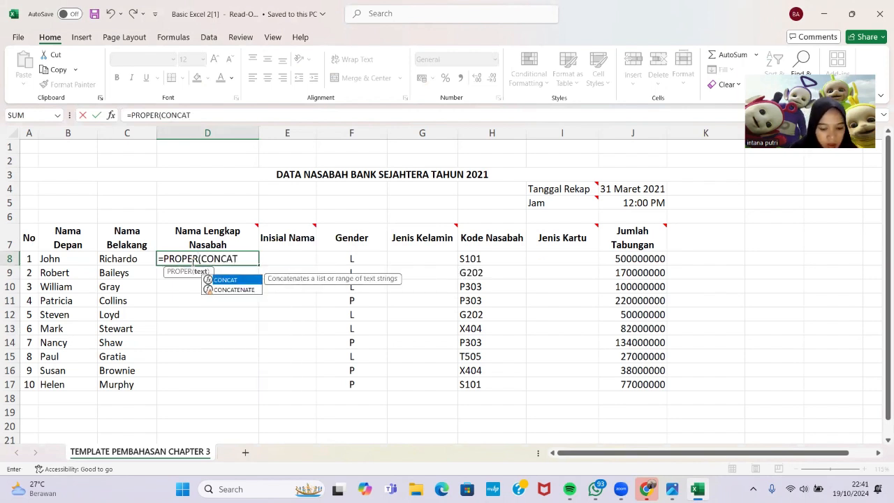
pyautogui.write('ENATE')
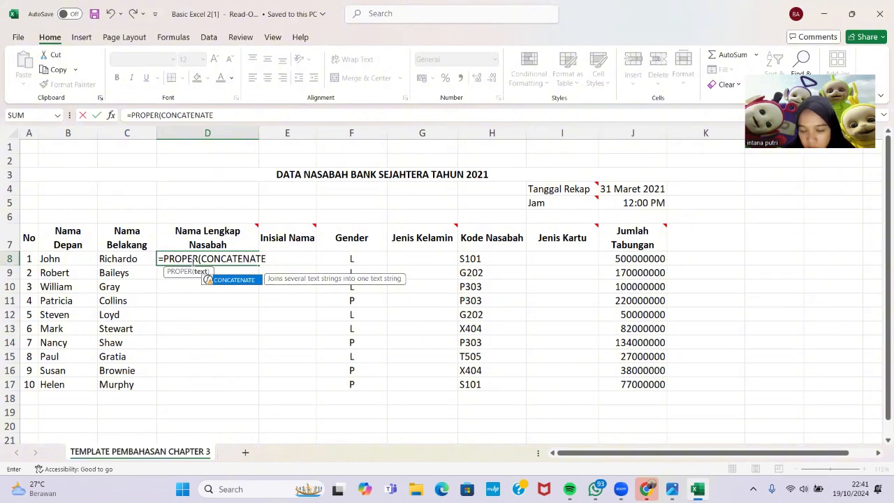
pyautogui.write('(')
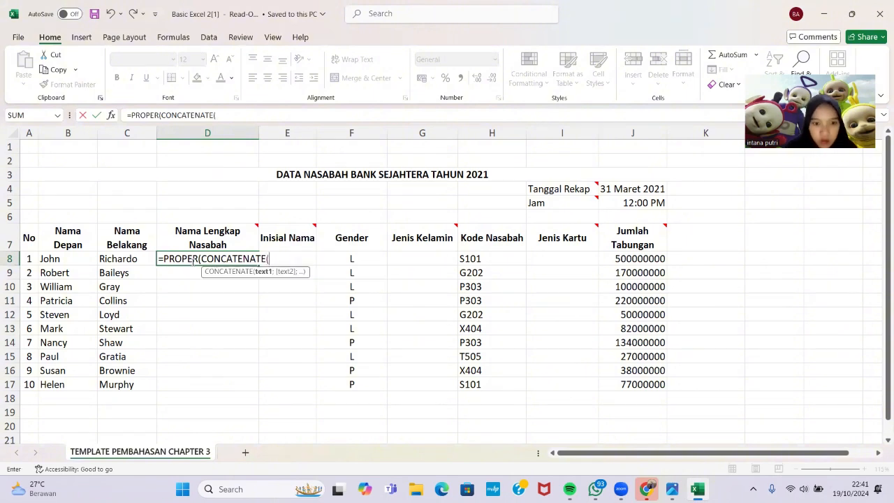
pyautogui.click(76, 258)
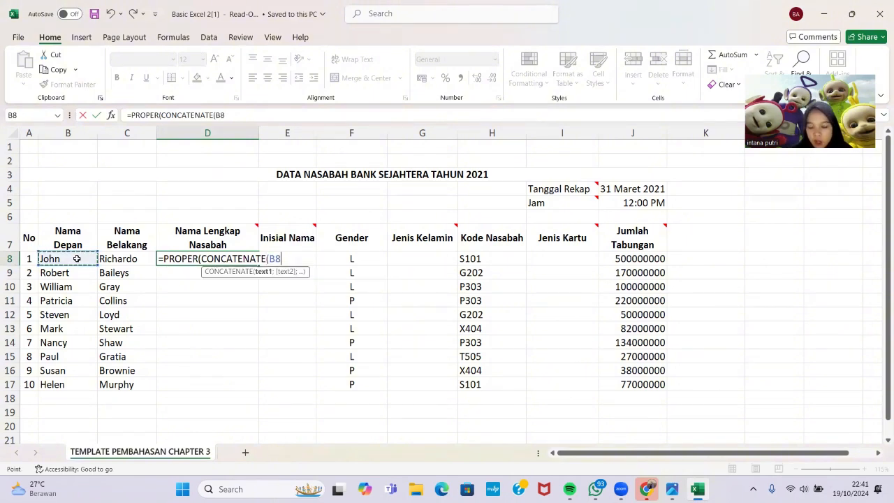
pyautogui.write(';')
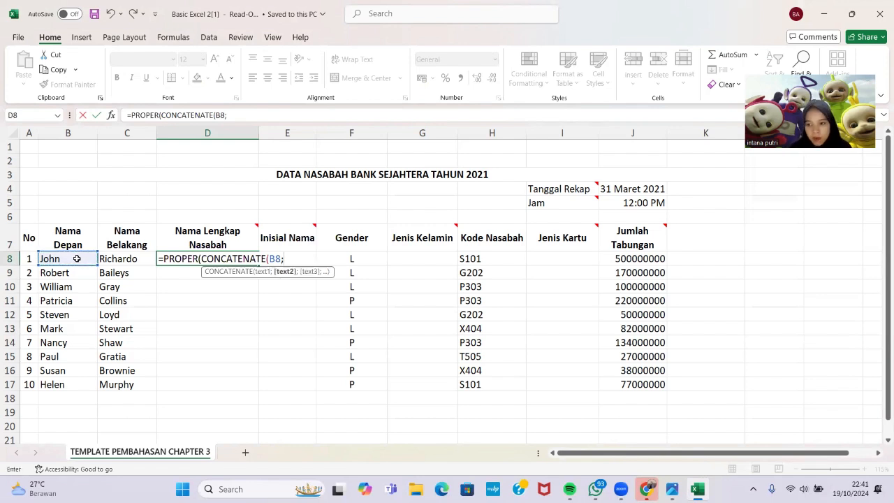
pyautogui.write('"')
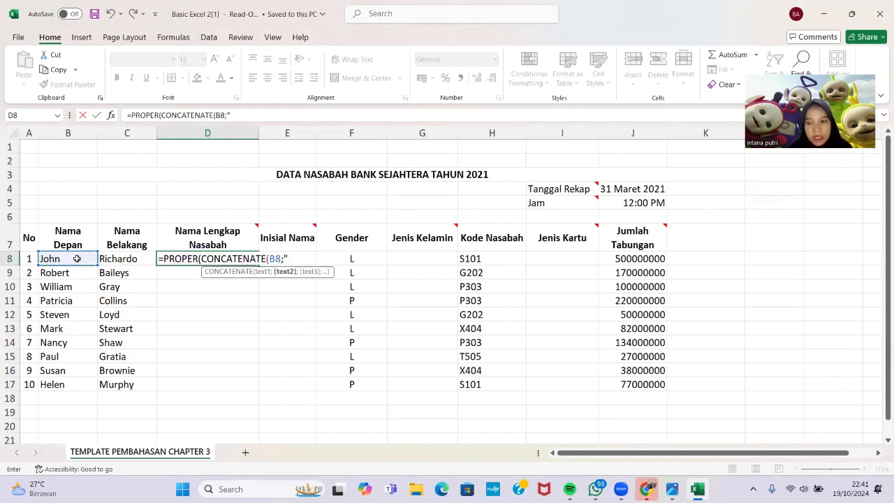
pyautogui.write(' "')
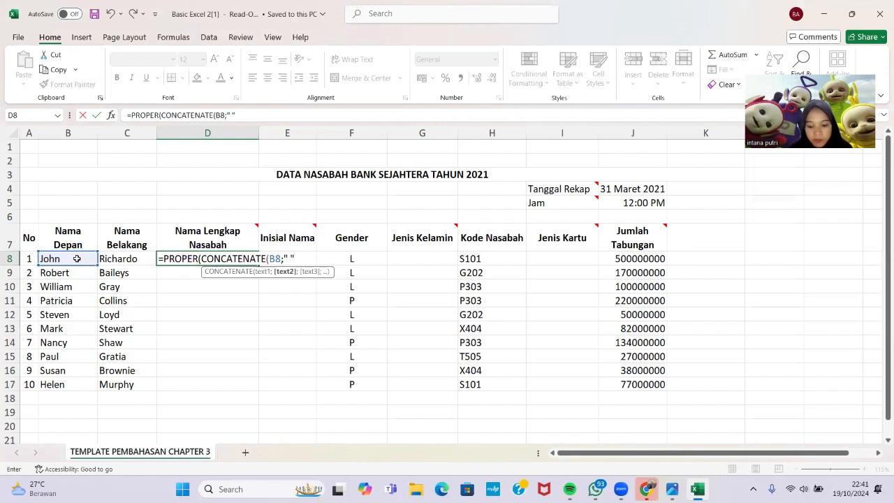
pyautogui.write(';')
pyautogui.click(132, 255)
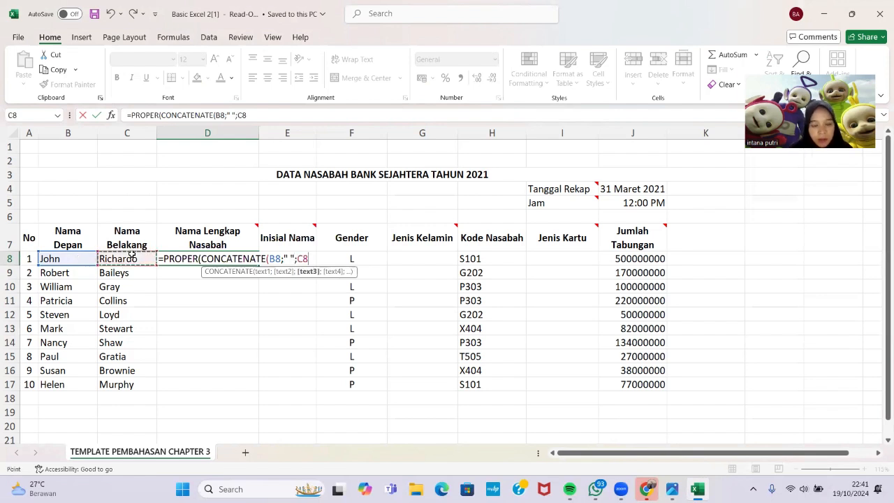
pyautogui.write(';"')
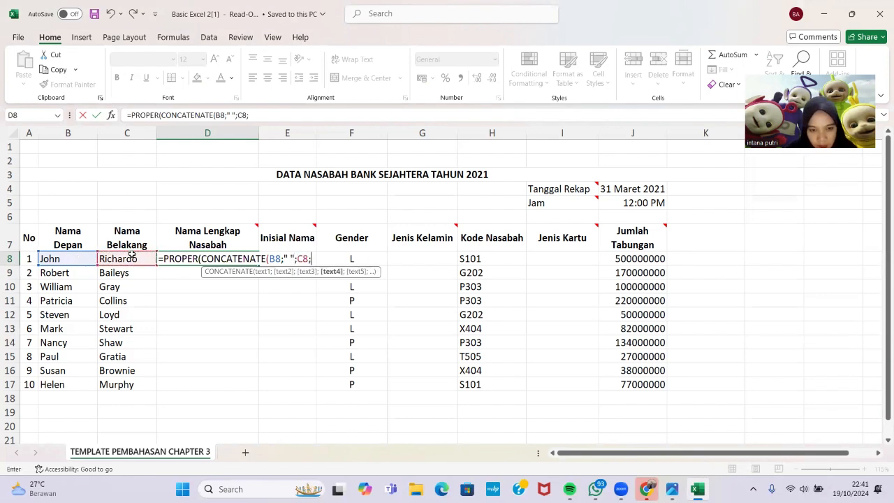
pyautogui.write(' "')
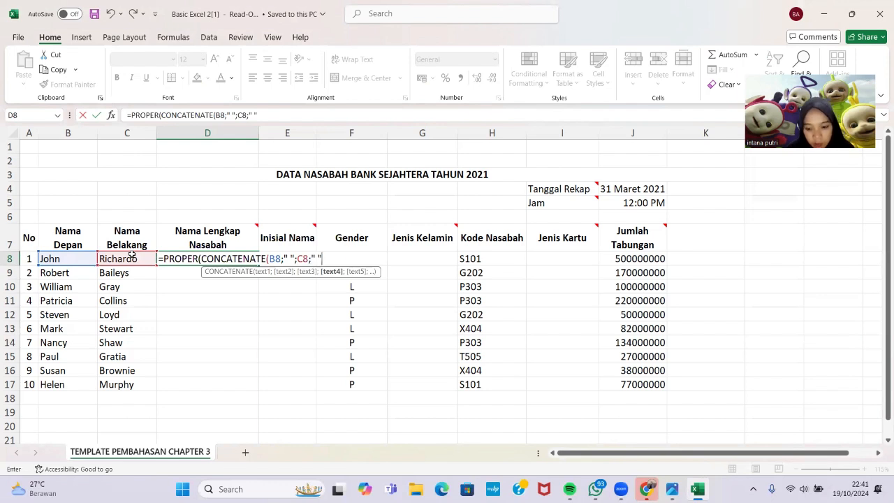
pyautogui.write('))')
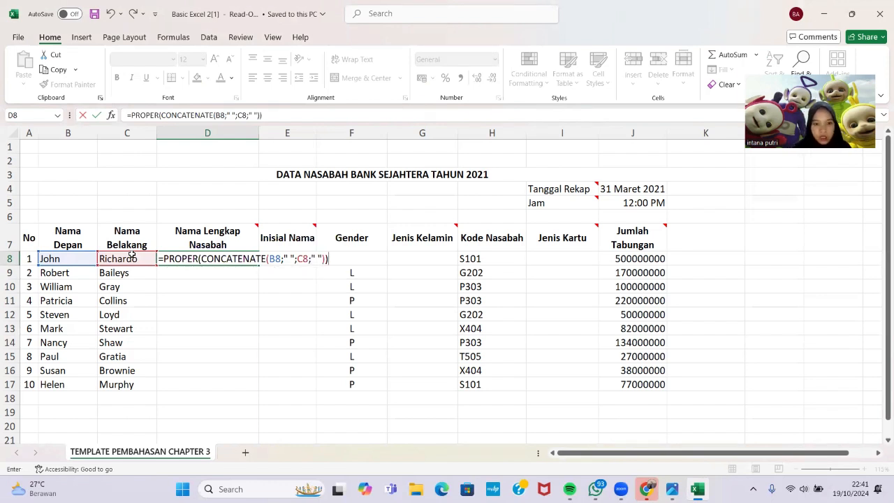
pyautogui.press('Return')
pyautogui.click(246, 261)
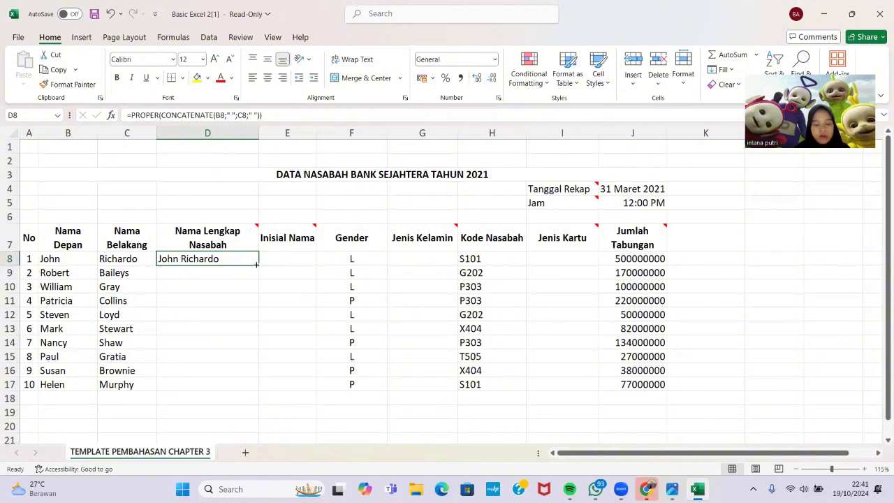
pyautogui.moveTo(258, 266); pyautogui.dragTo(260, 389)
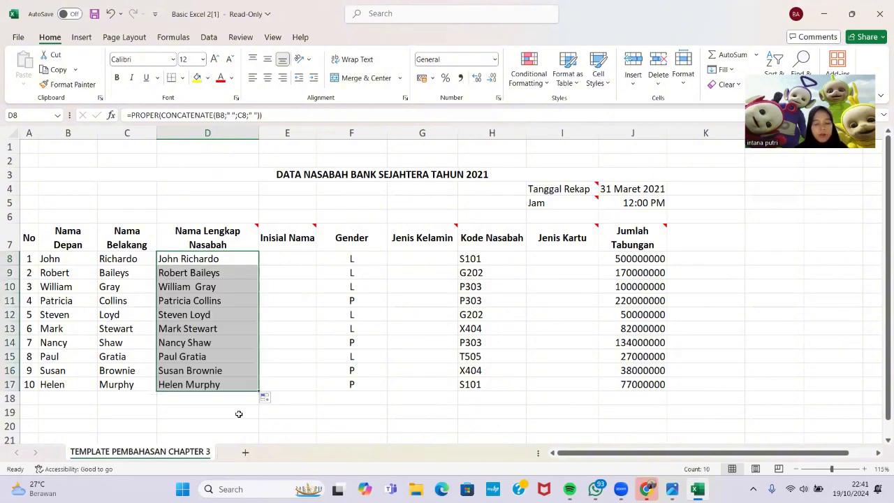
# Step: Begin the Inisial Nama formula in cell E8 with =UPPER(CONCATENATE(LEFT(D8;1); to take the first name's initial
pyautogui.click(287, 259)
pyautogui.write('=UPPER')
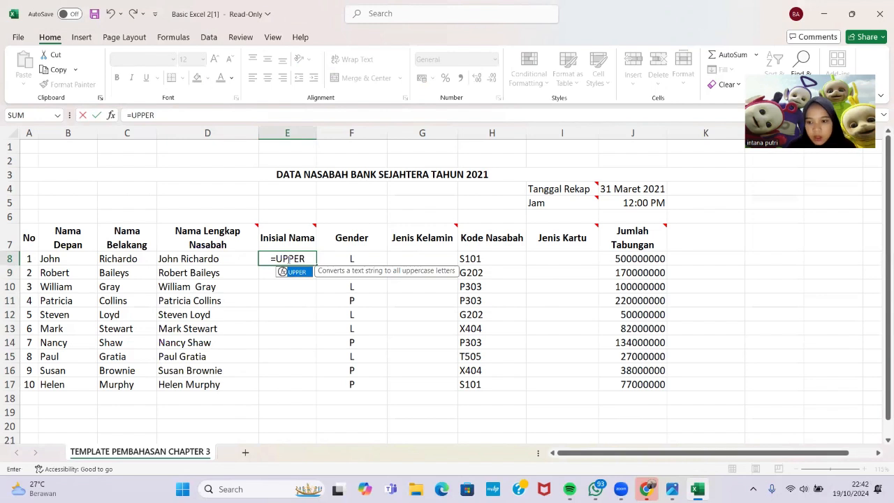
pyautogui.write('(CON')
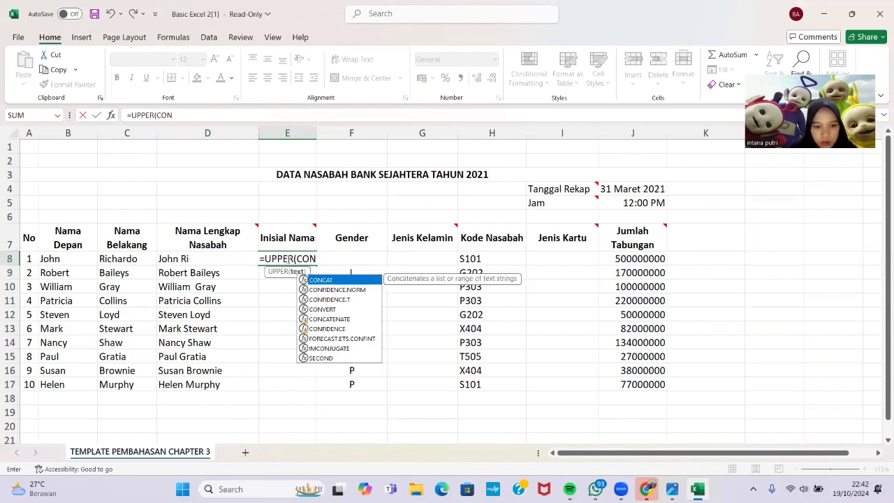
pyautogui.write('CATENA')
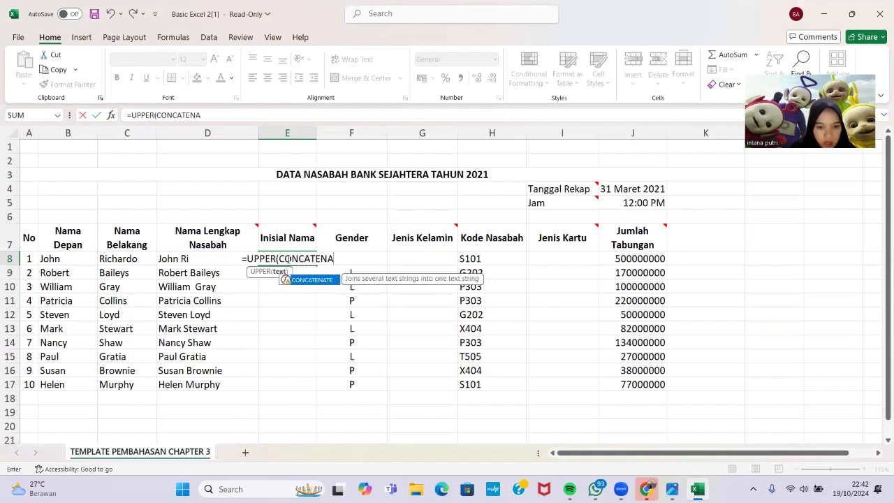
pyautogui.write('TE(LEFTY')
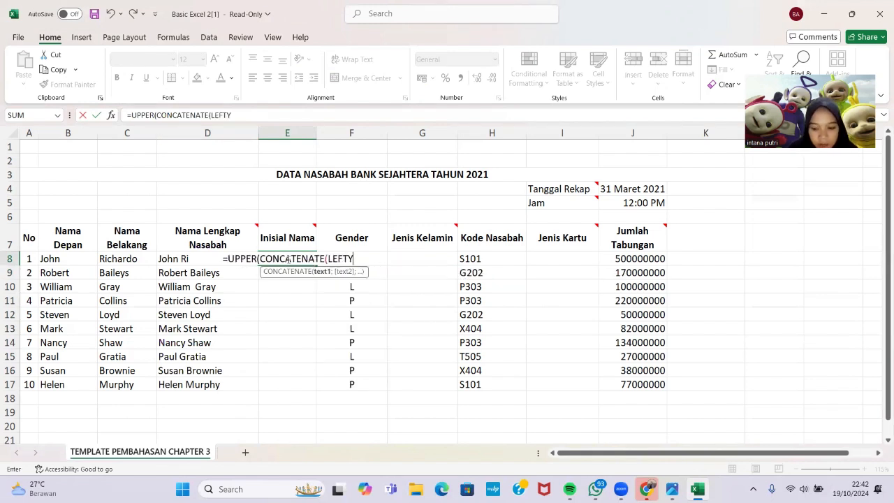
pyautogui.press('BackSpace')
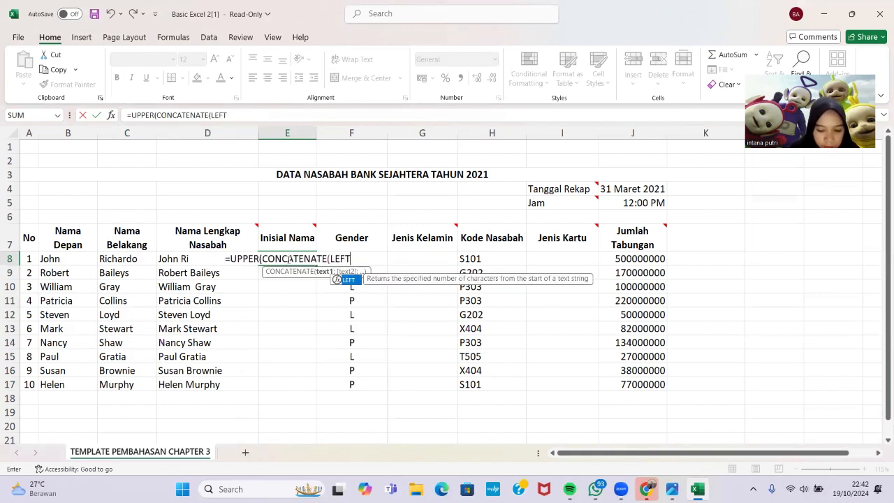
pyautogui.write('(')
pyautogui.click(168, 260)
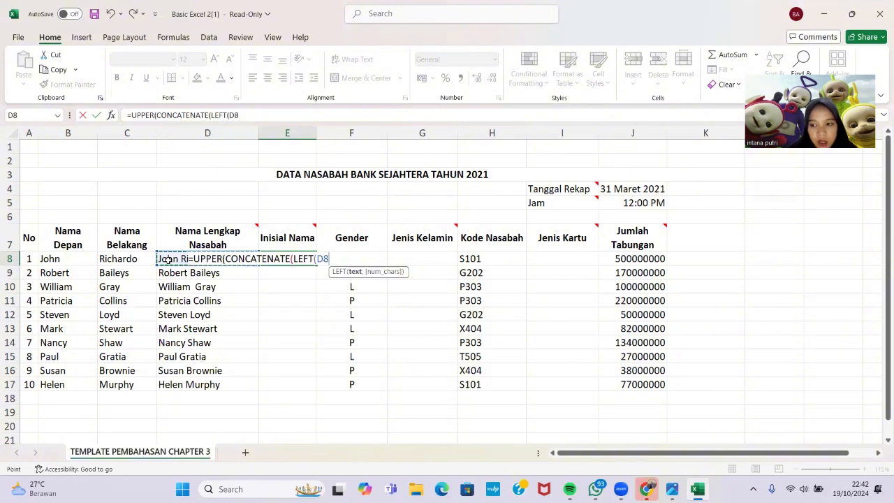
pyautogui.click(244, 115)
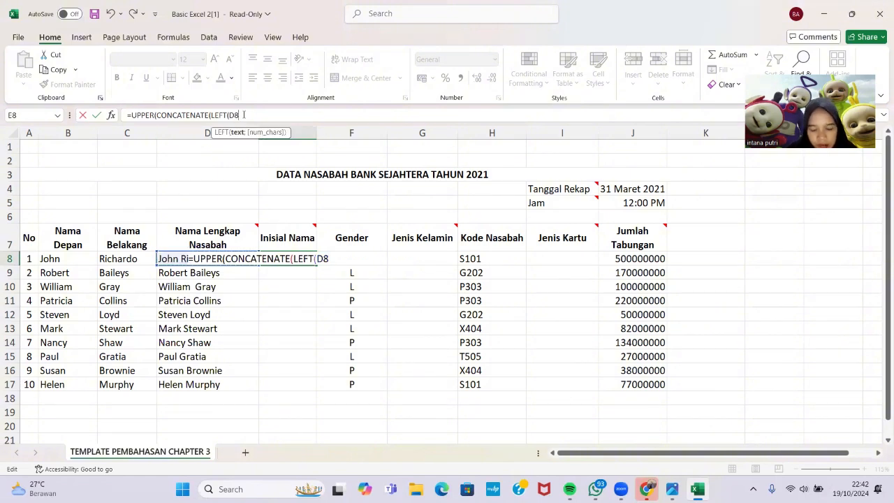
pyautogui.write(';1')
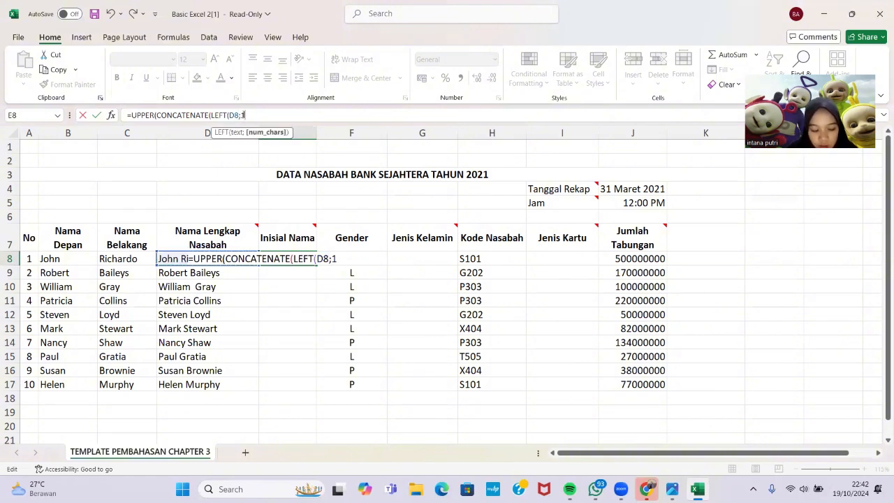
pyautogui.write(');')
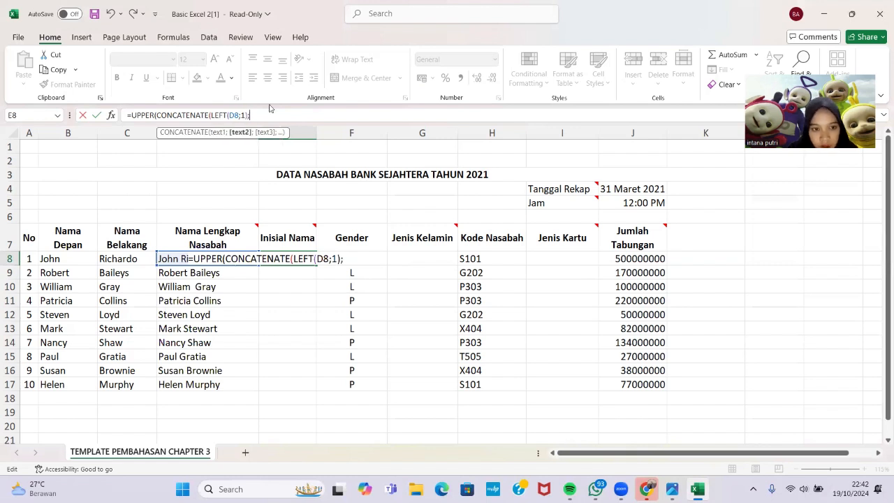
# Step: Complete the Inisial Nama formula in E8 by adding MID(D8;FIND(" ";D8;1)+1;1))) for the last name's initial
pyautogui.write('MID')
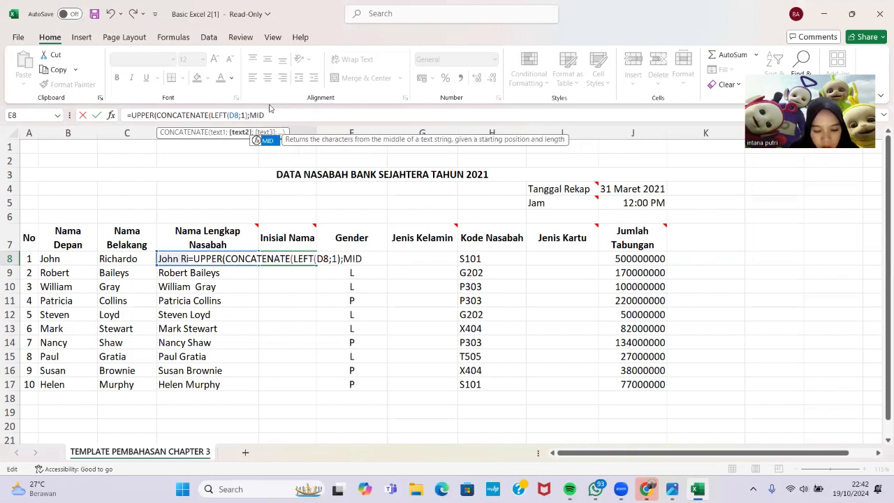
pyautogui.write('(')
pyautogui.click(184, 259)
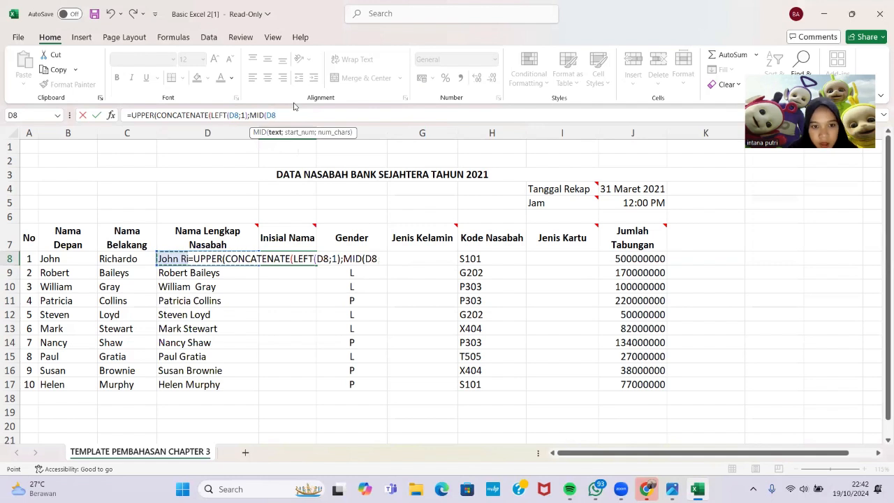
pyautogui.click(295, 113)
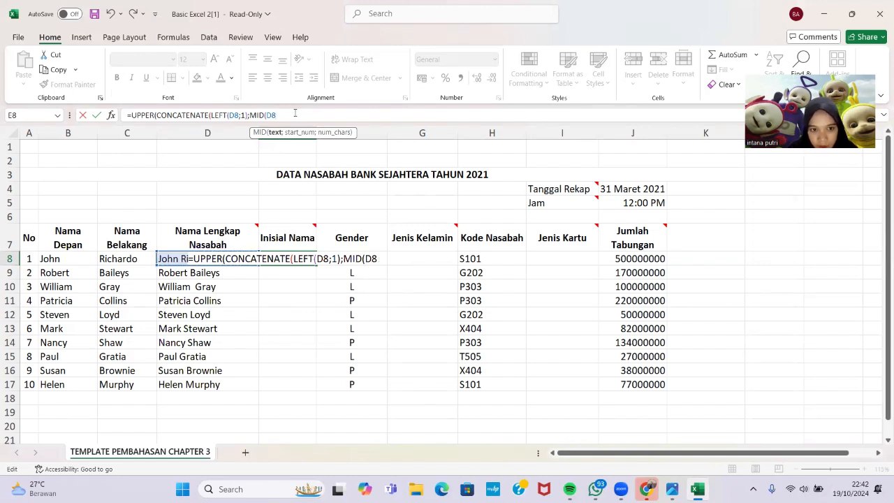
pyautogui.write(';FIND')
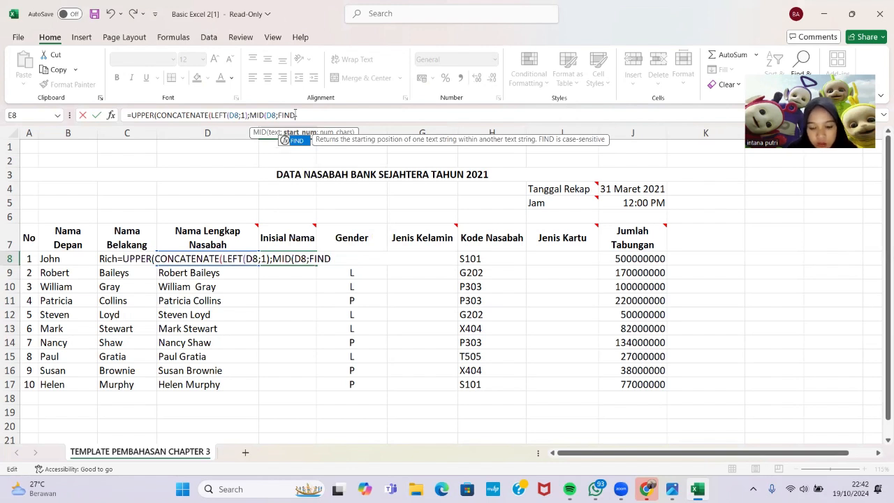
pyautogui.write('(')
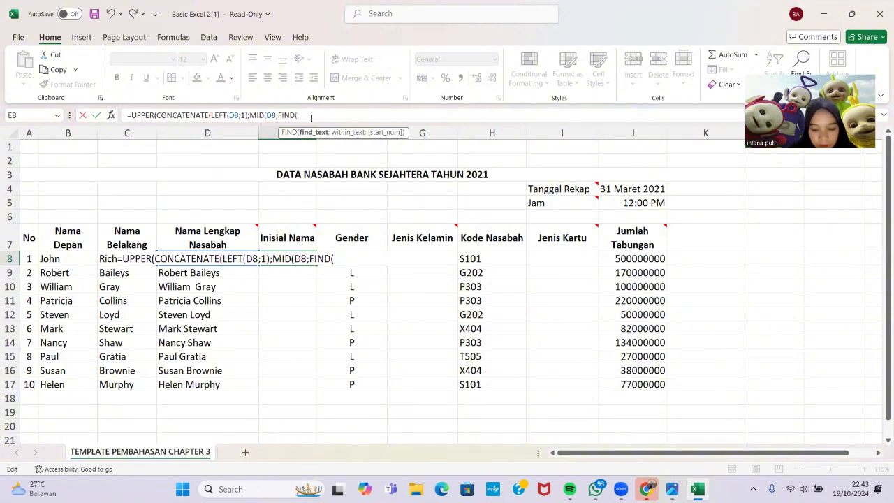
pyautogui.write('" "')
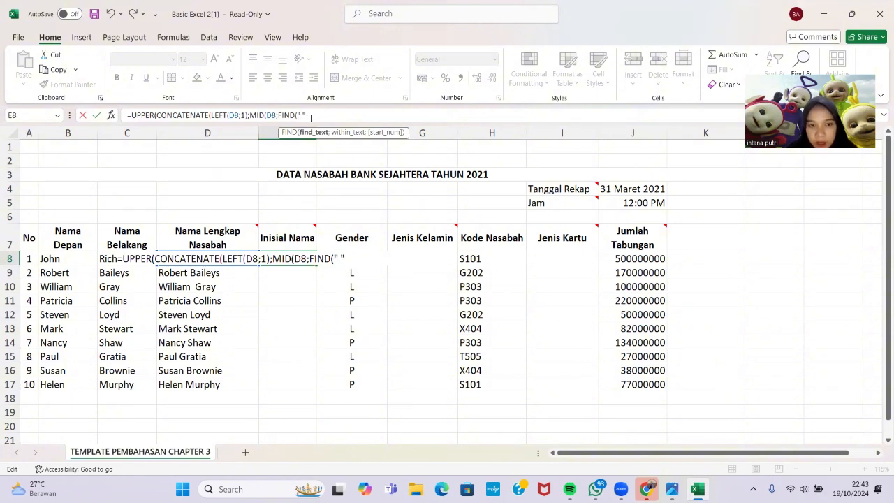
pyautogui.write(' ";')
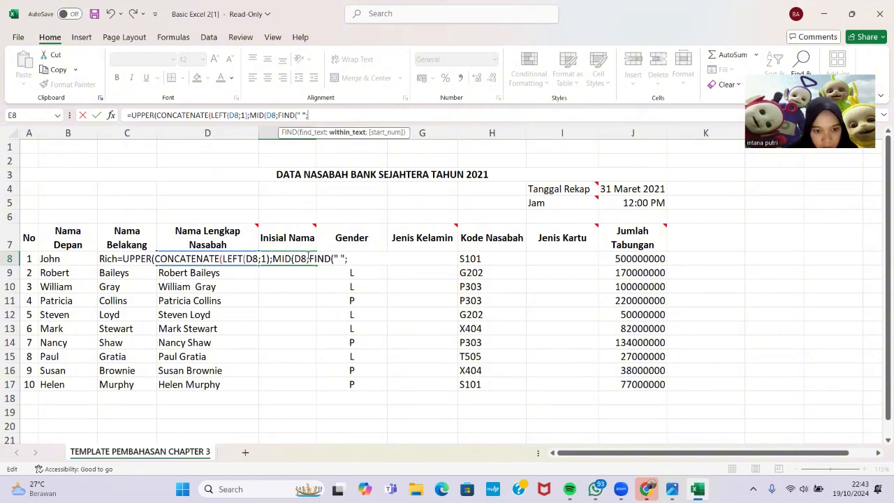
pyautogui.click(328, 117)
pyautogui.write('D8')
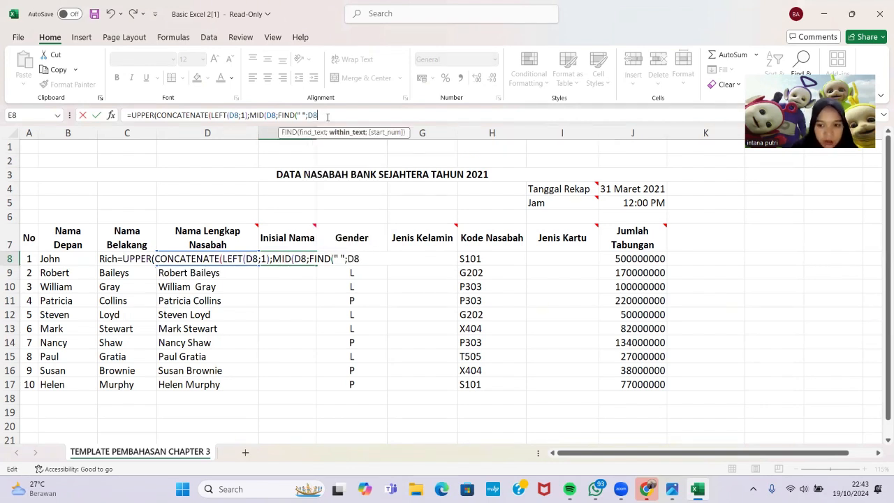
pyautogui.write(';1)')
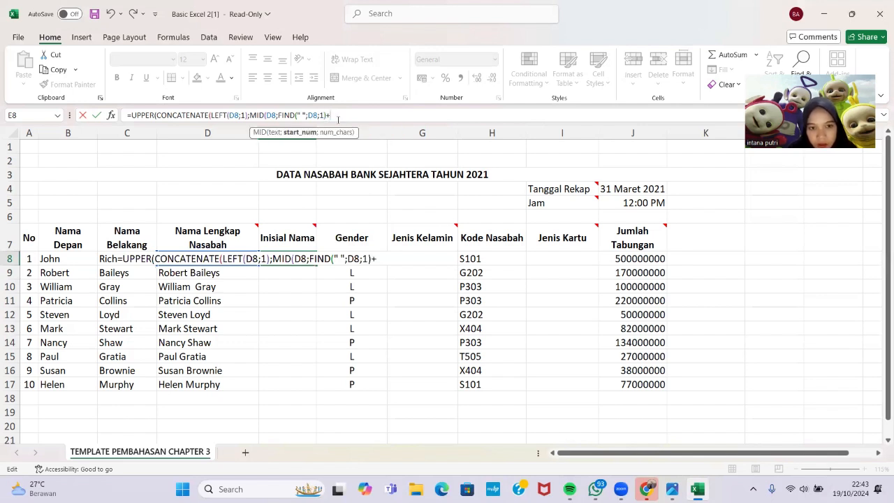
pyautogui.write('+1;')
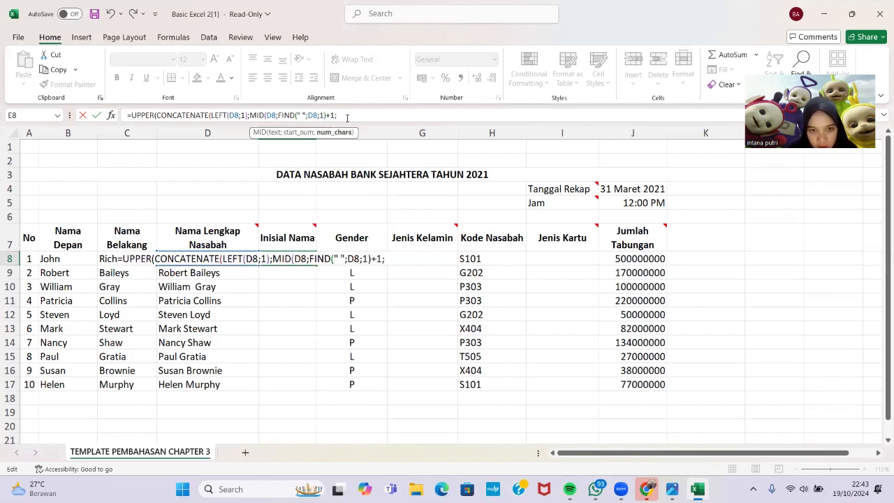
pyautogui.write('1')
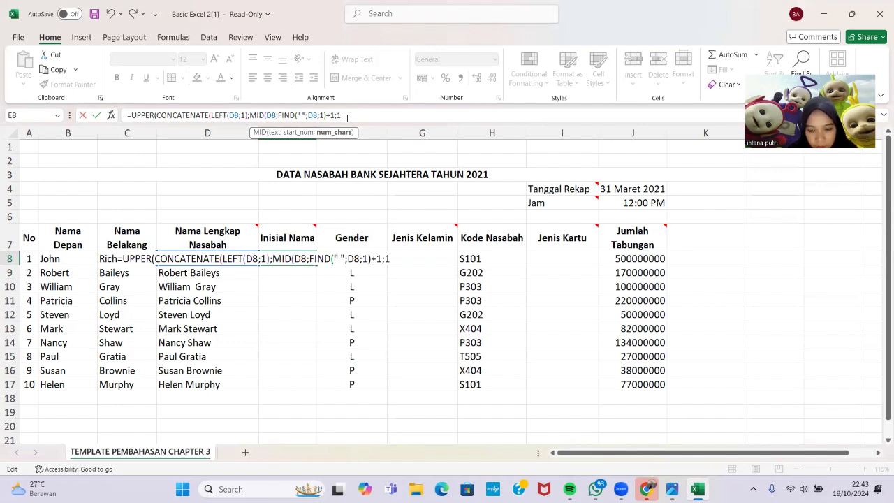
pyautogui.write('))')
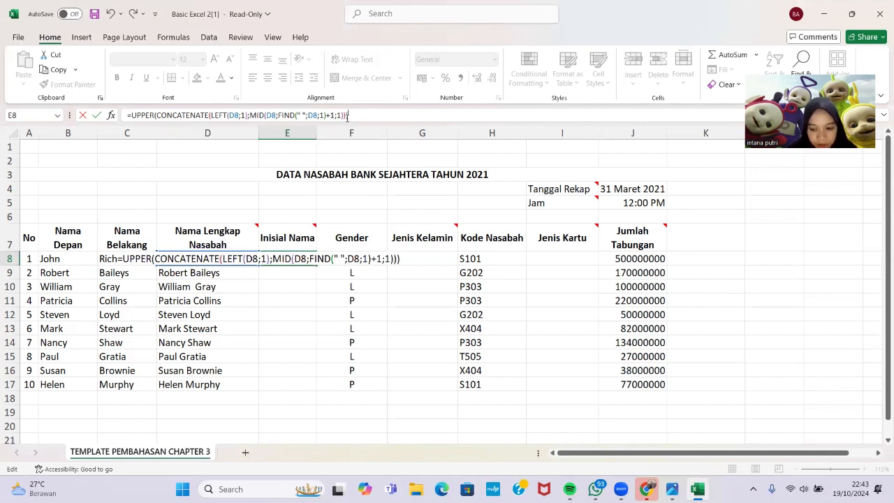
pyautogui.press('Return')
# Step: Fill the Inisial Nama formula from cell E8 down to E17
pyautogui.click(264, 227)
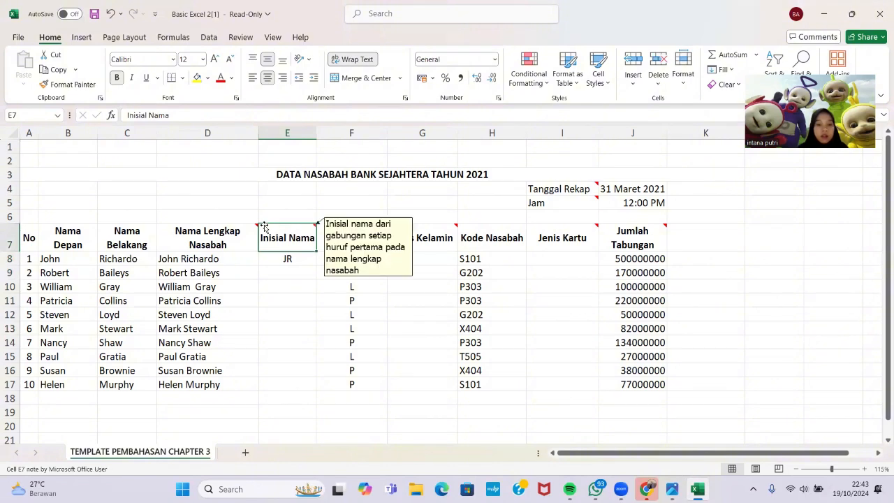
pyautogui.click(286, 259)
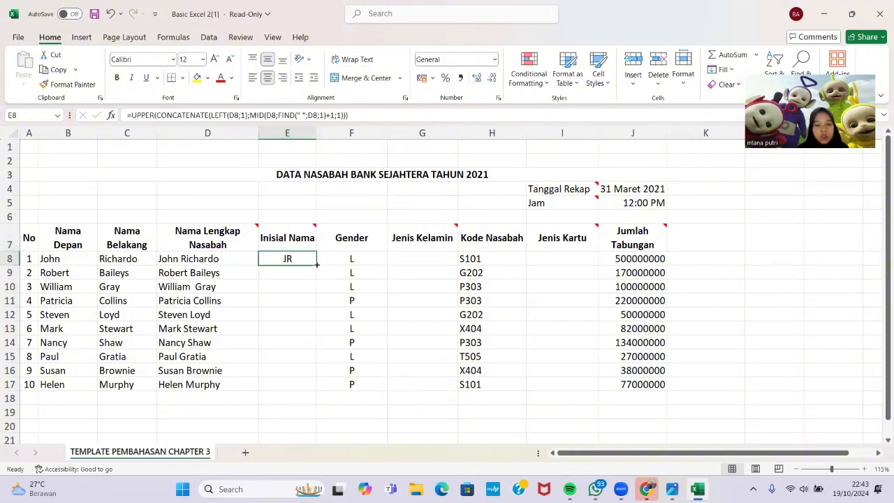
pyautogui.moveTo(316, 263); pyautogui.dragTo(319, 386)
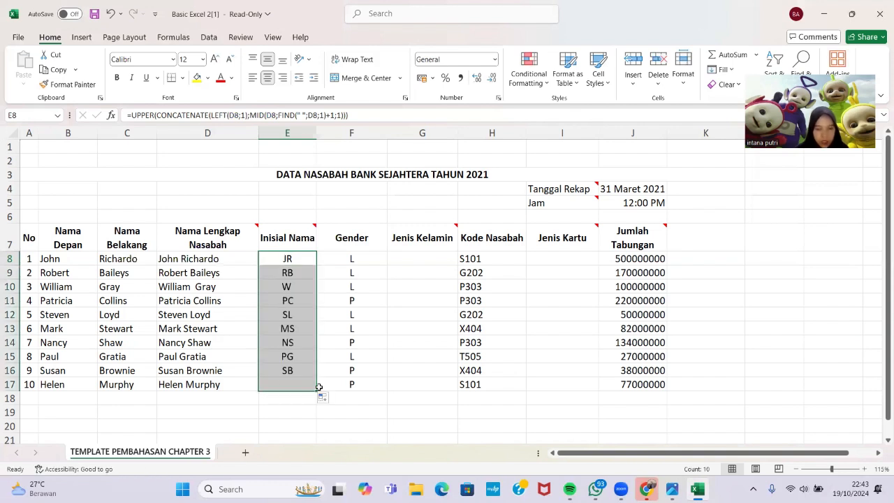
# Step: Begin the Jenis Kelamin formula in cell G8 with =IF(F8="L";"Laki-laki"; to convert the male gender code
pyautogui.click(416, 258)
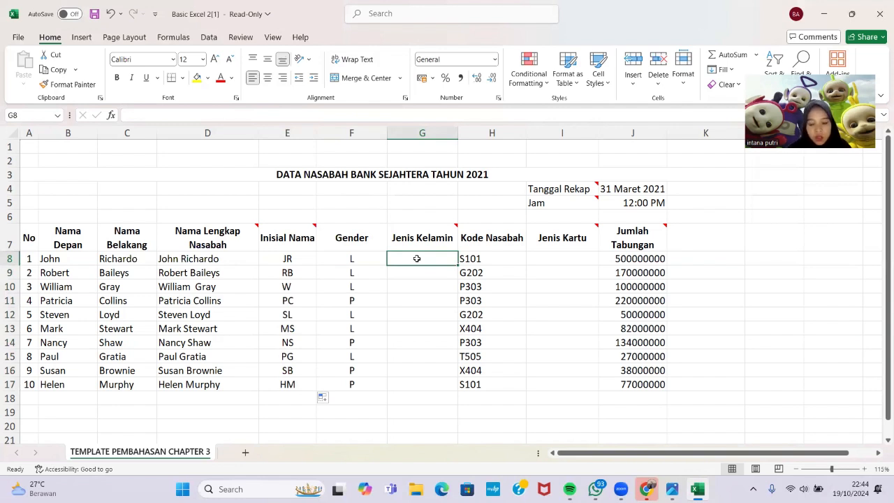
pyautogui.write('=IF')
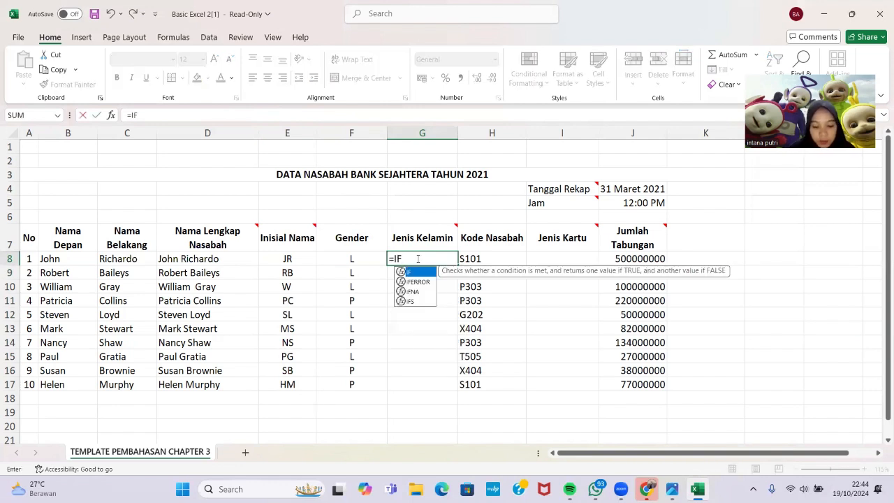
pyautogui.write('(')
pyautogui.click(352, 259)
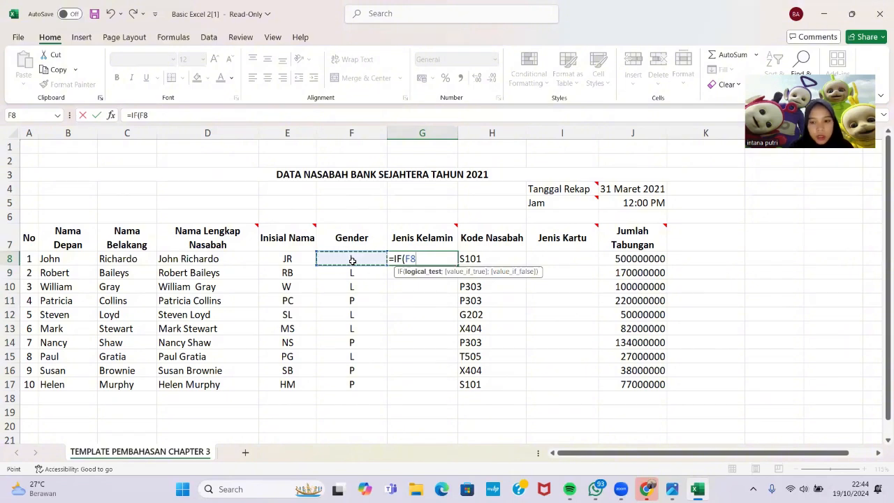
pyautogui.write('="L')
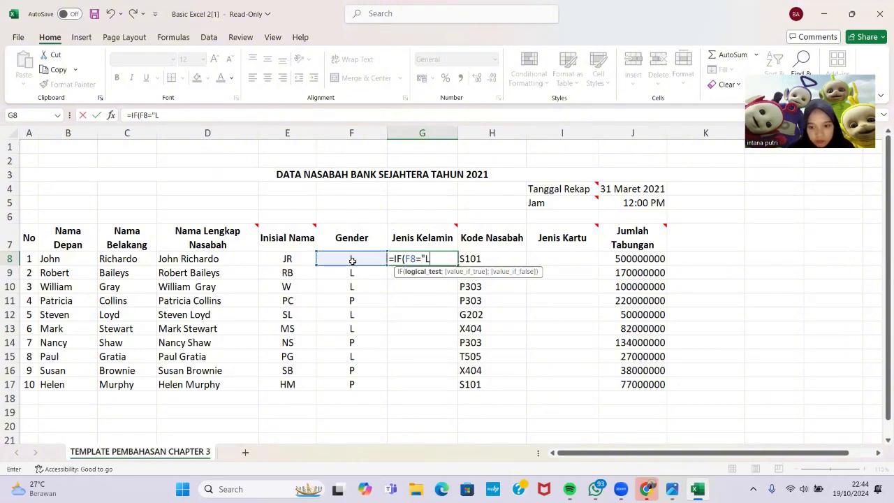
pyautogui.write('"')
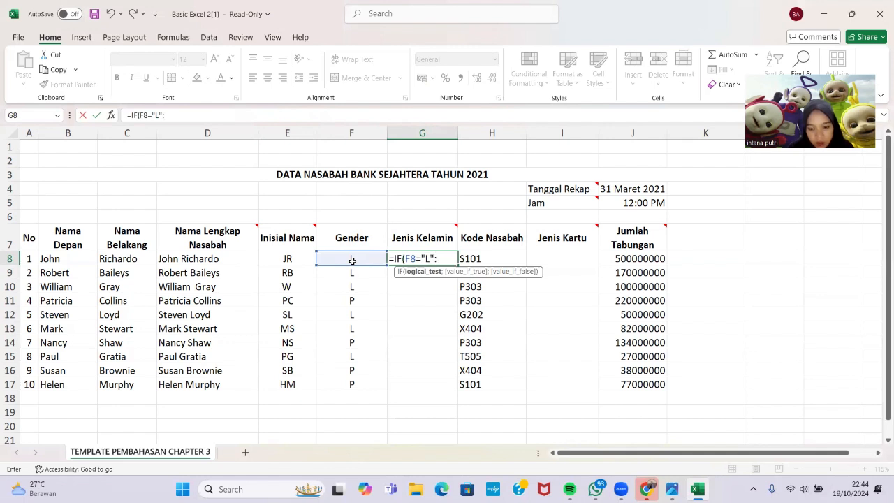
pyautogui.write(';"')
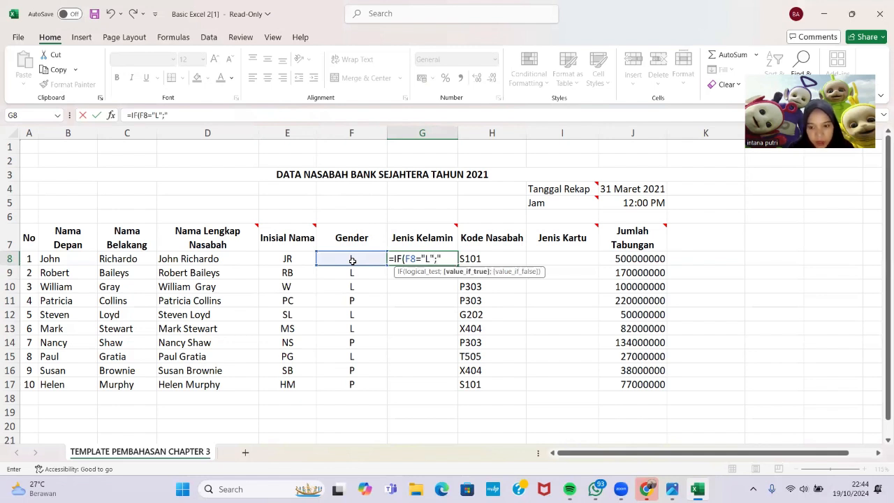
pyautogui.write('Laki')
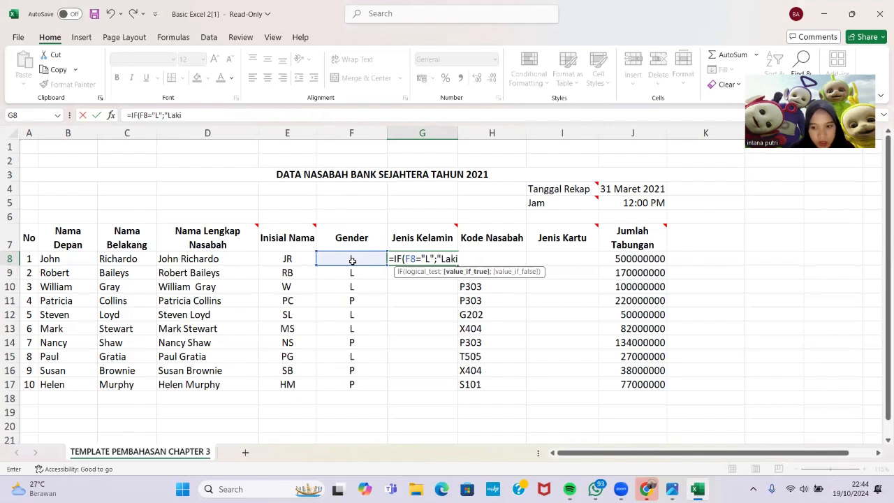
pyautogui.write('-laki')
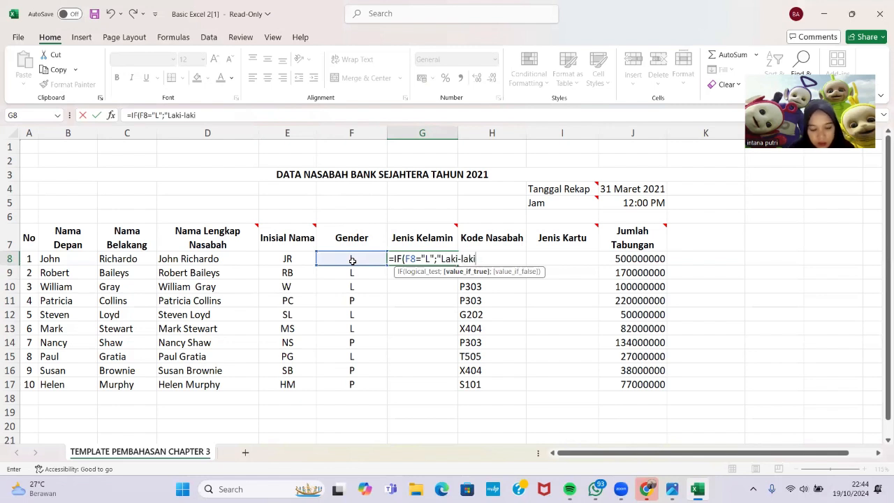
pyautogui.write('";"')
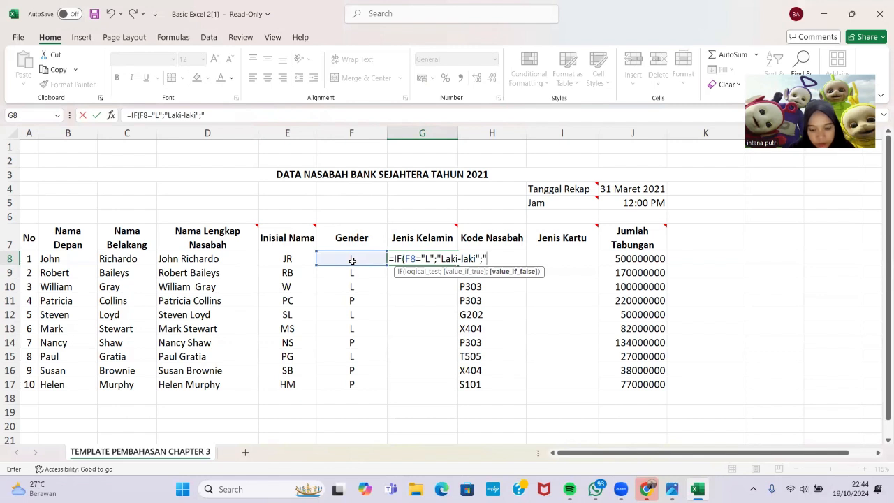
# Step: Finish the G8 formula as =IF(F8="L";"Laki-laki";"Perempuan") and fill it down to G17
pyautogui.write('Oerempuan')
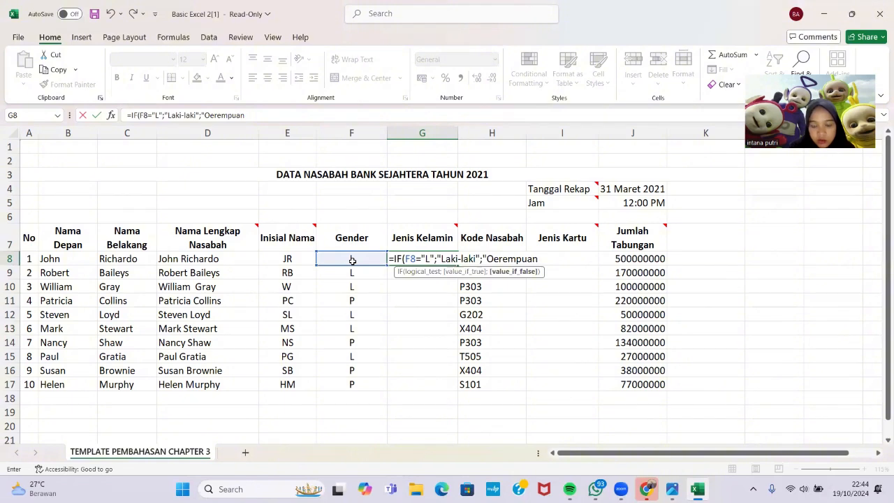
pyautogui.press('Return')
pyautogui.click(540, 215)
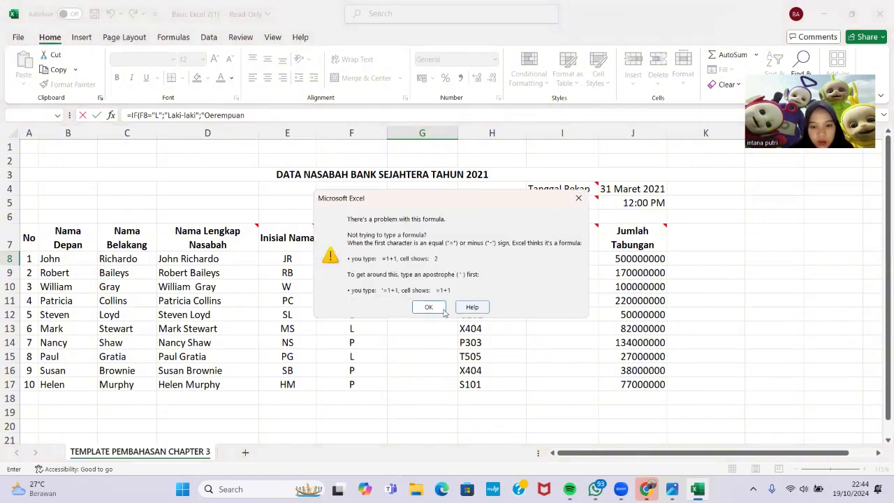
pyautogui.click(428, 307)
pyautogui.click(490, 259)
pyautogui.press('BackSpace')
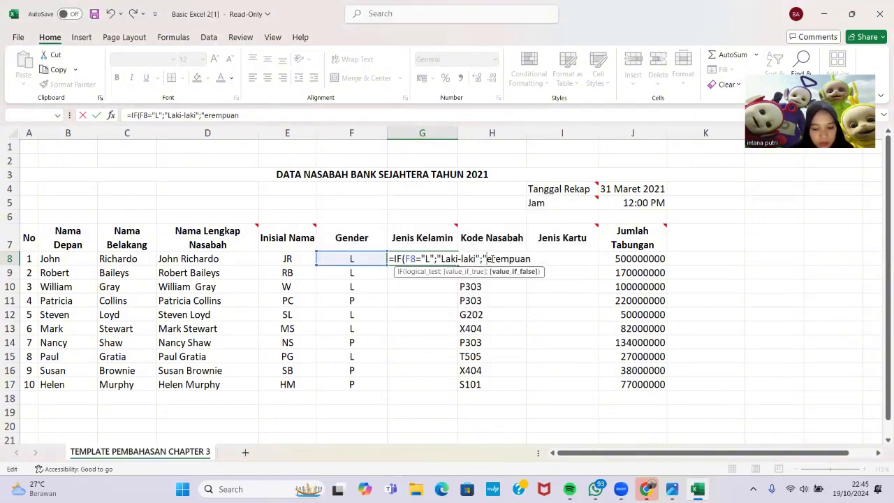
pyautogui.write('P')
pyautogui.click(285, 114)
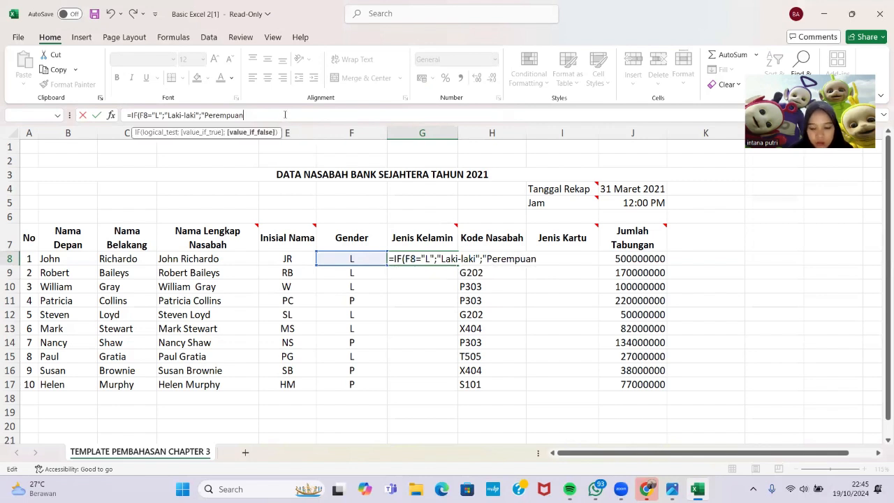
pyautogui.write('"')
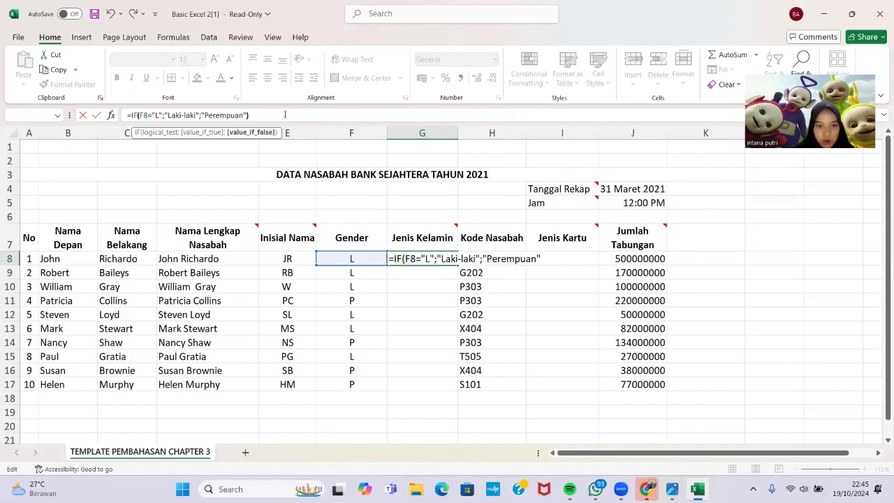
pyautogui.write(')')
pyautogui.press('Return')
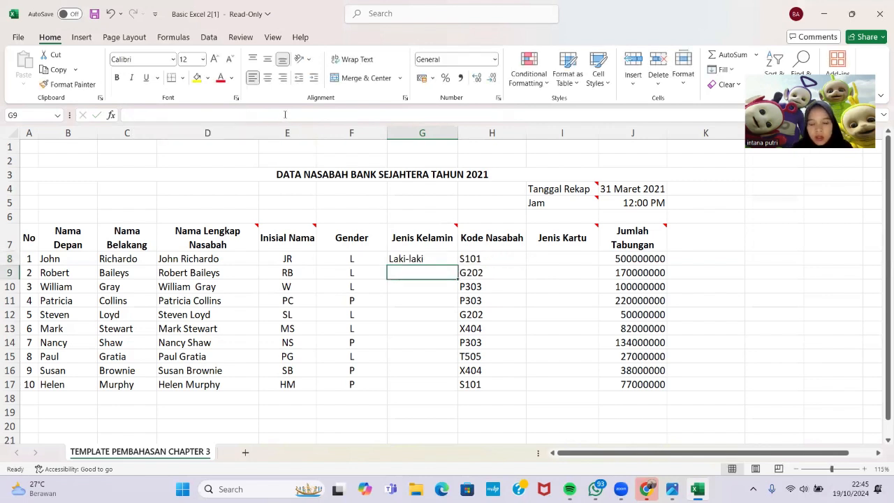
pyautogui.click(432, 256)
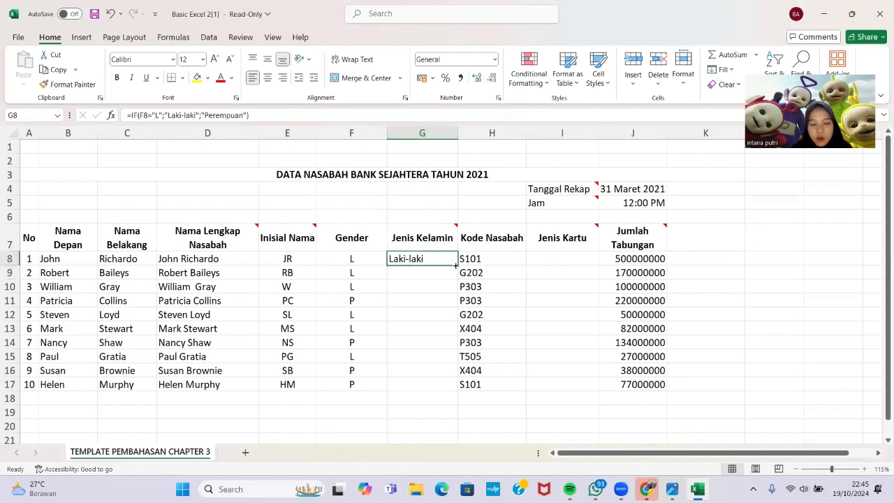
pyautogui.moveTo(457, 265); pyautogui.dragTo(458, 389)
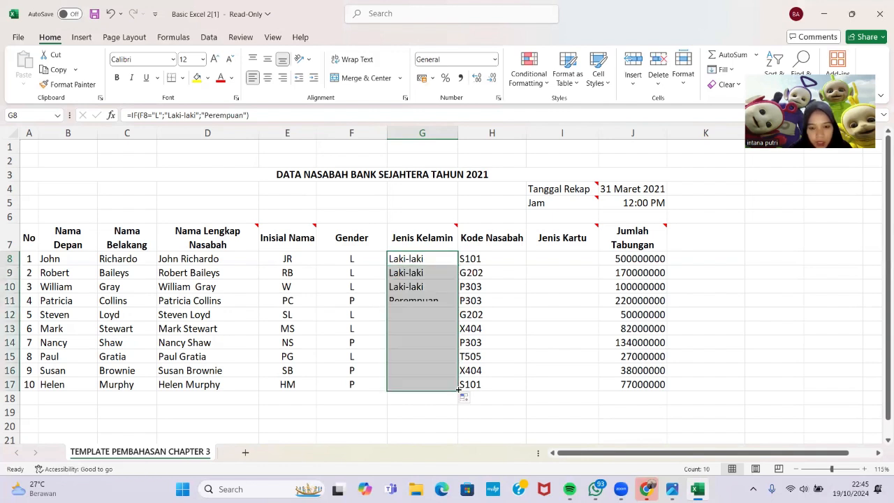
# Step: Begin the Jenis Kartu formula in cell I8 with =PROPER(IF(LEFT(H8;1) to extract the first letter of the Kode Nasabah
pyautogui.moveTo(544, 199)
pyautogui.click(554, 260)
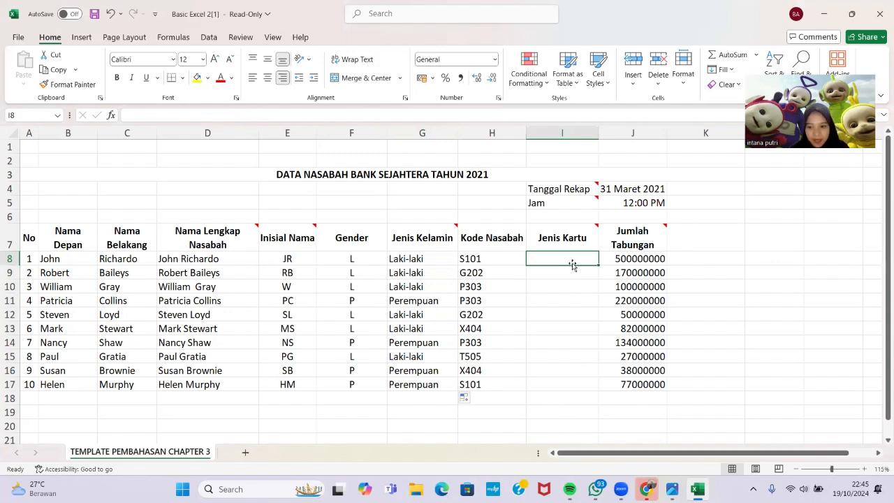
pyautogui.write('=')
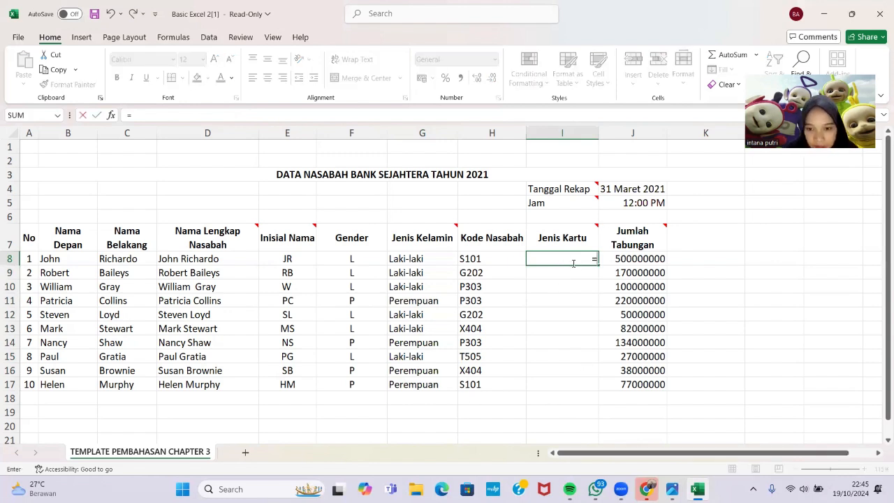
pyautogui.write('P')
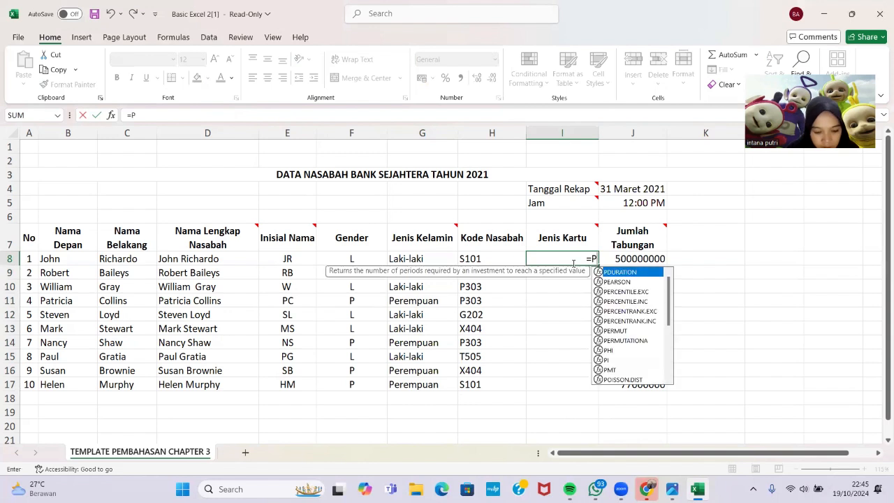
pyautogui.write('ROPER')
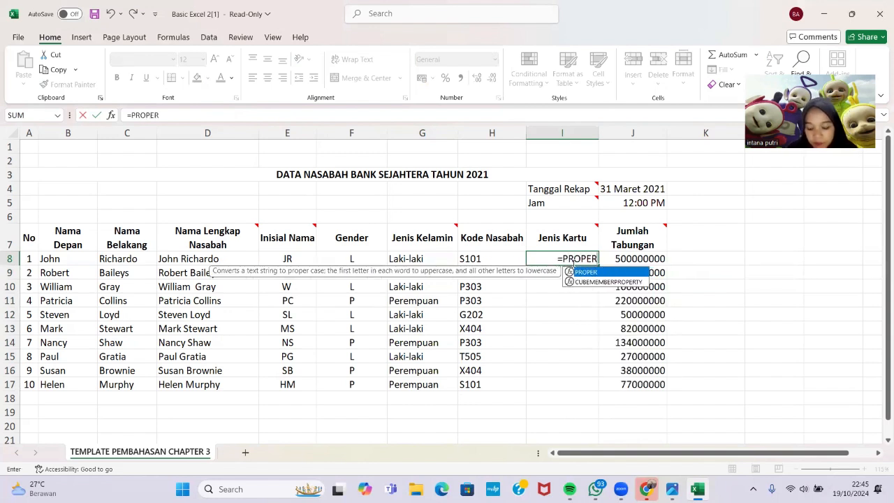
pyautogui.write('((')
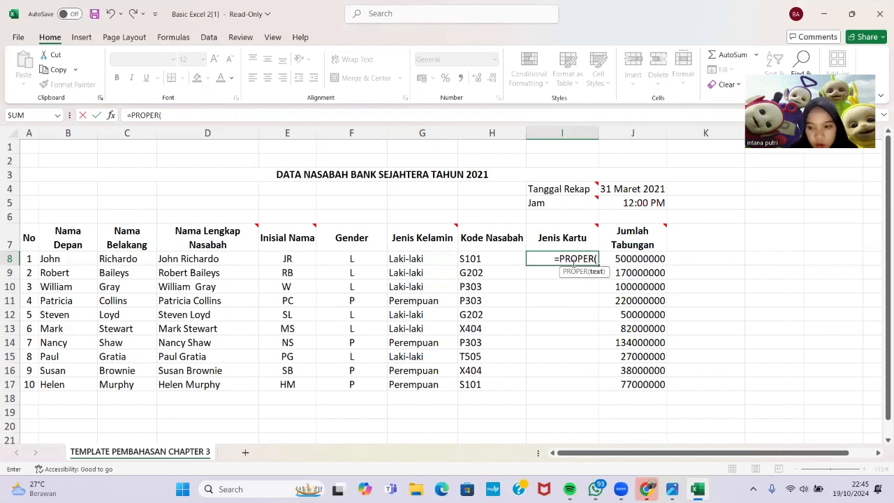
pyautogui.write('IF')
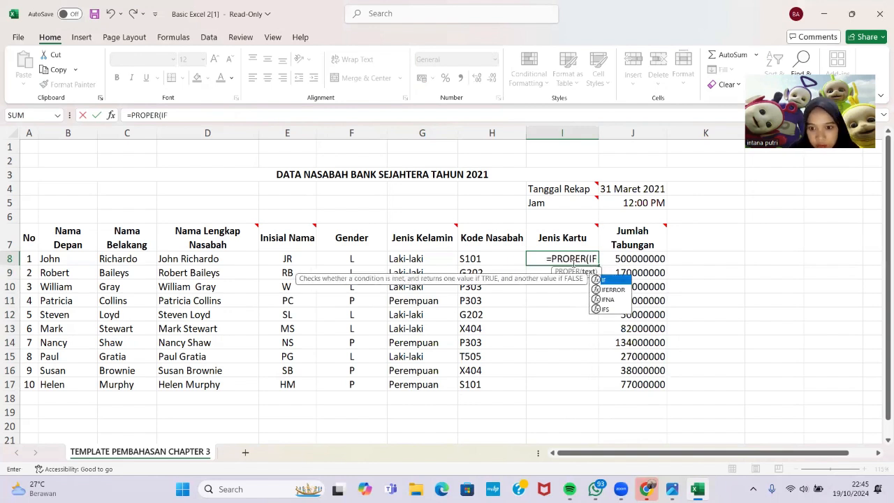
pyautogui.write('(LEFT(')
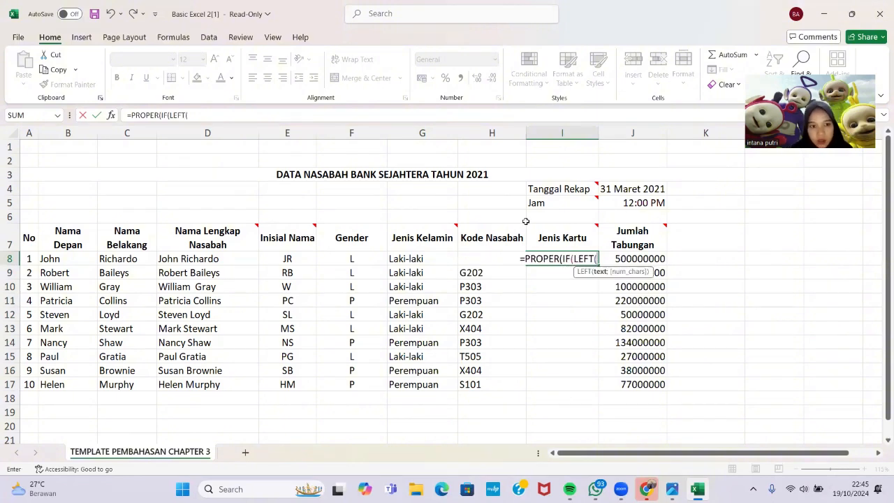
pyautogui.write('H')
pyautogui.press('BackSpace')
pyautogui.write('H8')
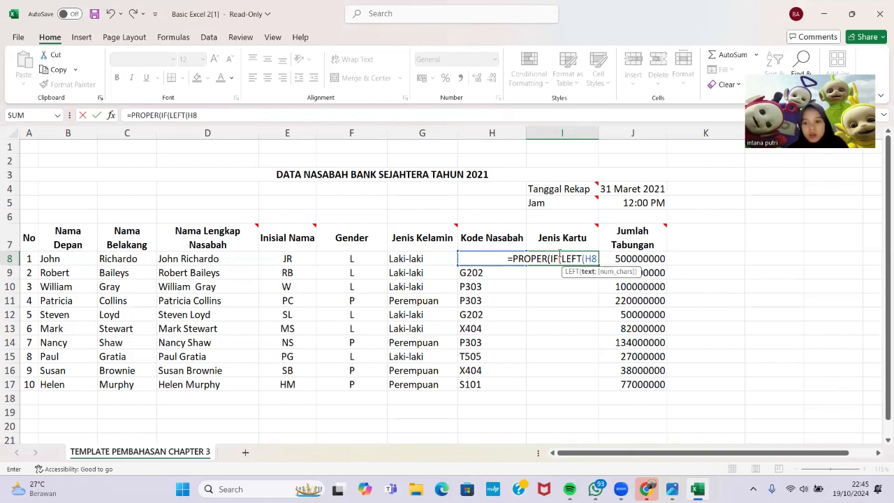
pyautogui.write(';1')
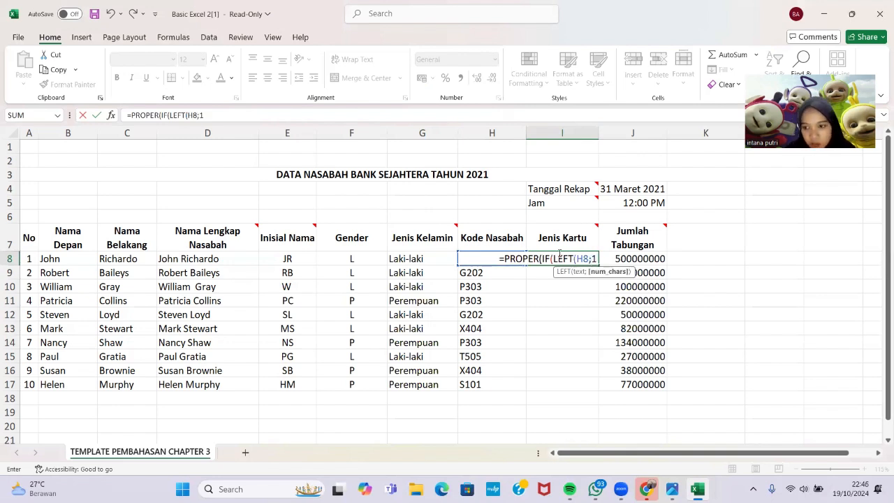
pyautogui.write(')')
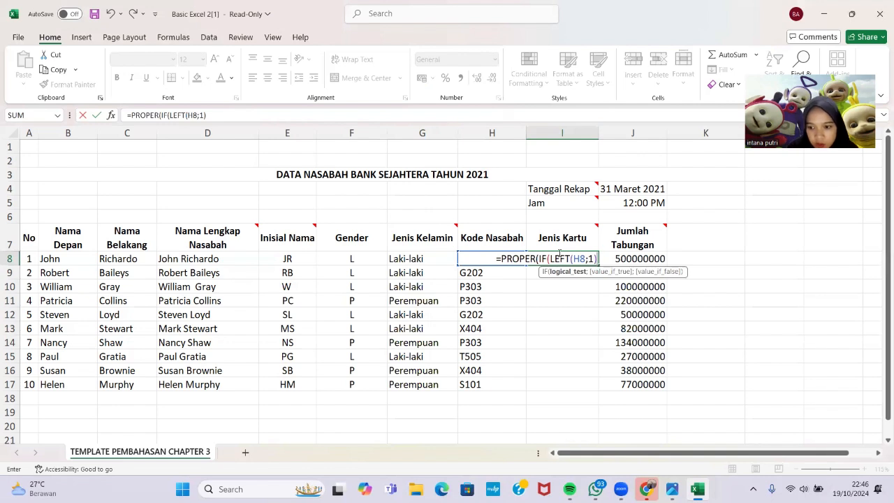
# Step: Continue the I8 formula with ="S";"Silver" so that codes starting with S return Silver
pyautogui.write('=')
pyautogui.write('"S"')
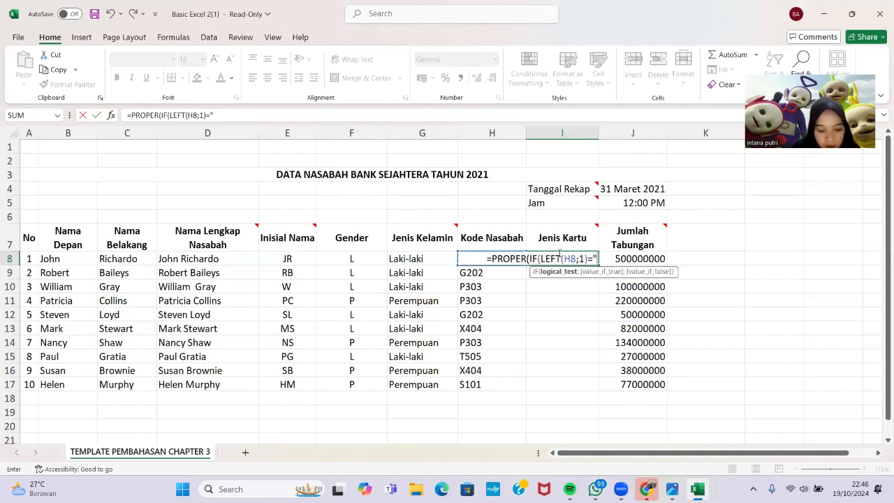
pyautogui.write(';')
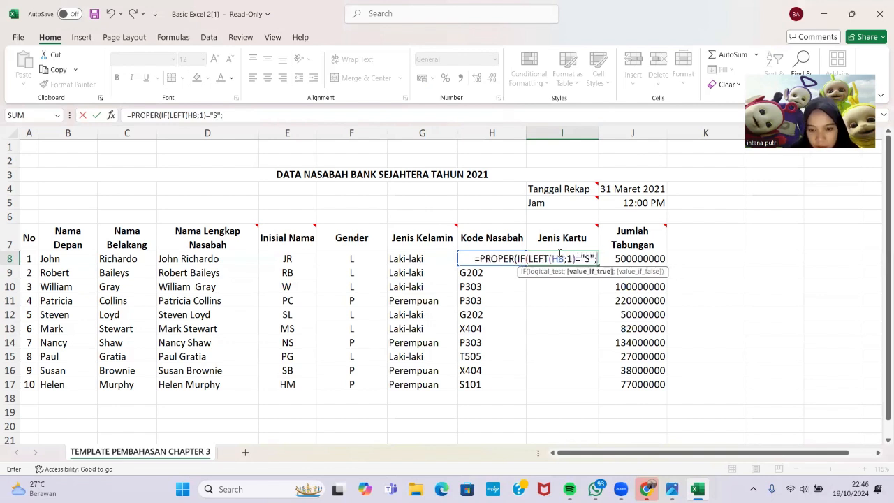
pyautogui.write('"Silve')
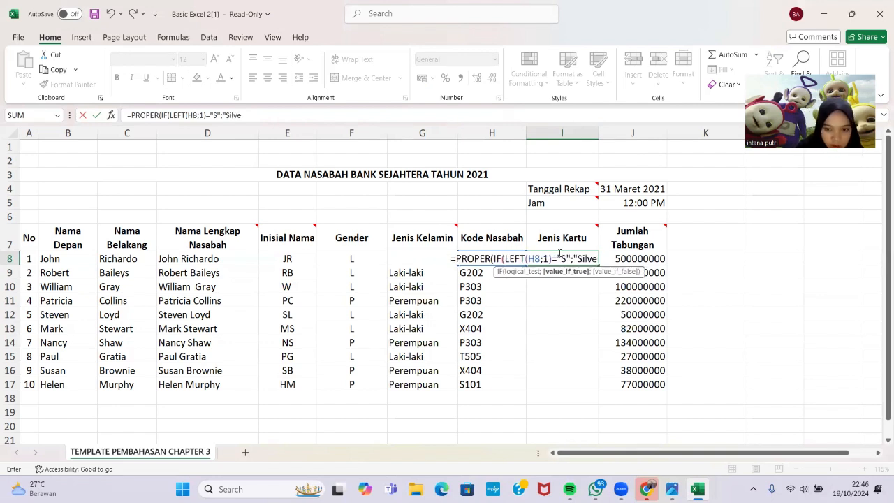
pyautogui.write('r"')
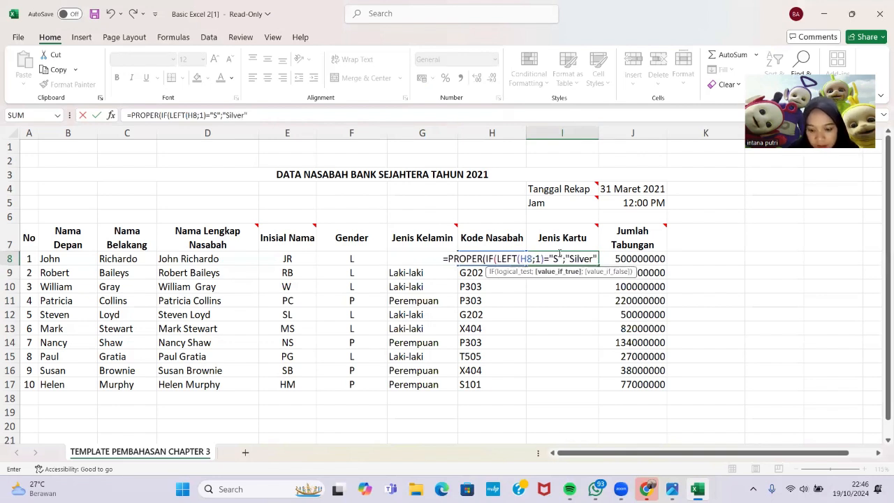
# Step: Add a nested condition ;IF(LEFT(H8;1)="G" to the I8 formula, with G enclosed in double quotes
pyautogui.write(';')
pyautogui.write('IF')
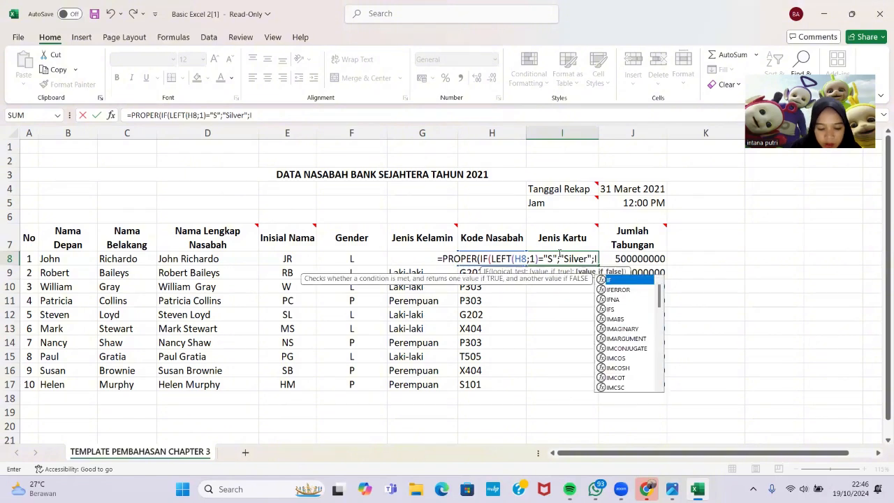
pyautogui.write('(LEFT')
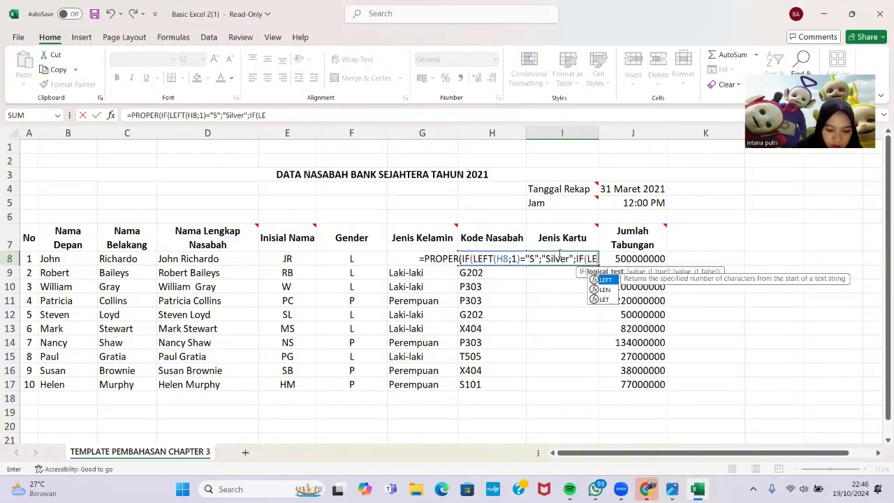
pyautogui.write('(H8')
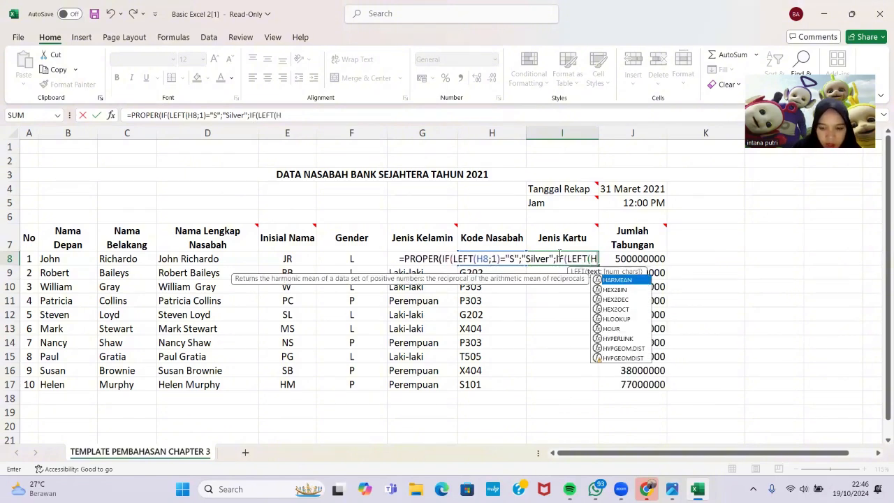
pyautogui.write(';1)=')
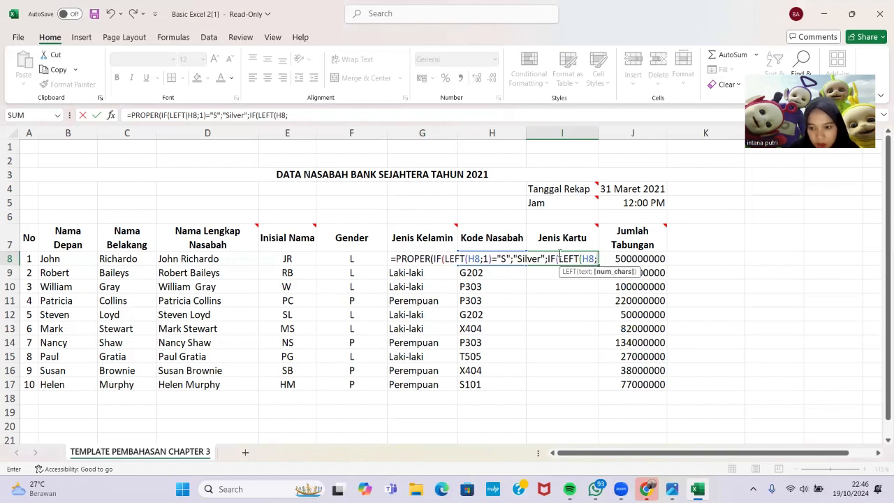
pyautogui.write("'G")
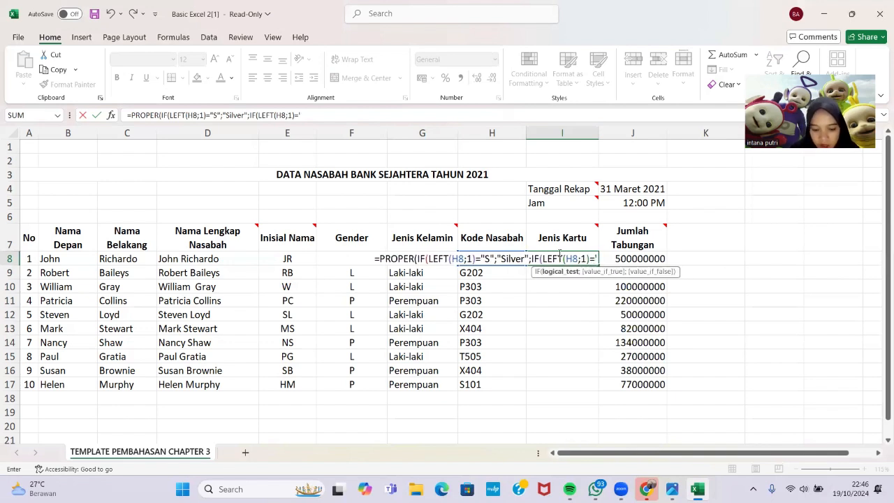
pyautogui.write('"G')
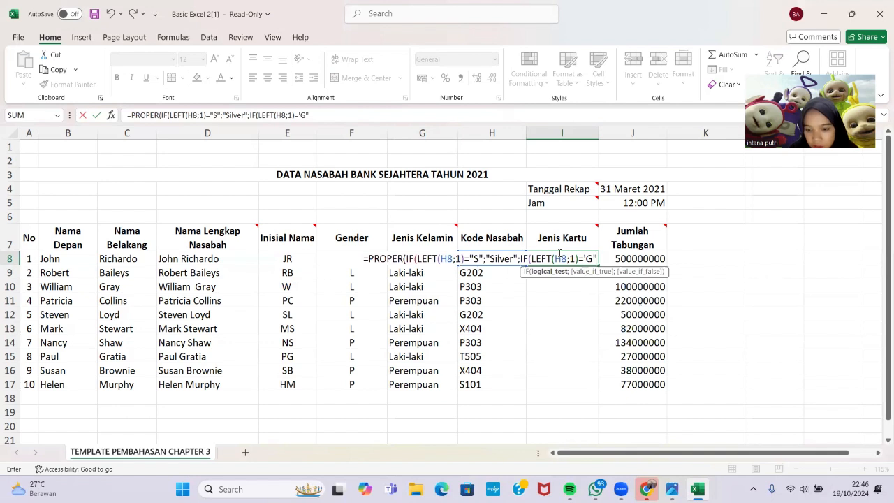
pyautogui.press('Left')
pyautogui.press('Left')
pyautogui.press('BackSpace')
pyautogui.write('"')
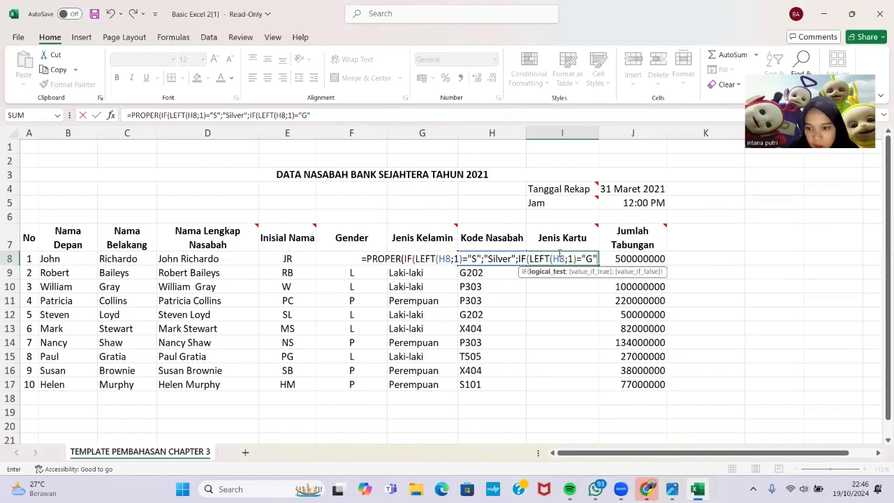
# Step: Add ;"Gold"; to the I8 formula as the result for codes starting with G
pyautogui.press('Right')
pyautogui.press('Right')
pyautogui.write(';"')
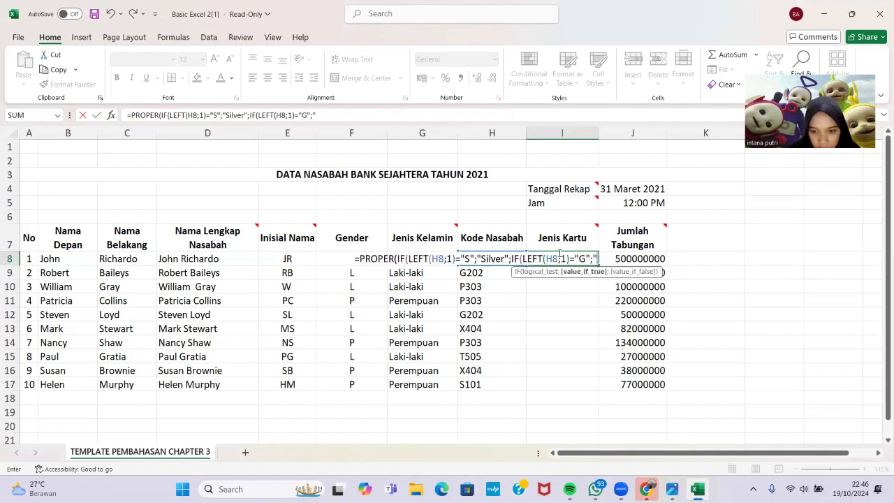
pyautogui.write('Gold')
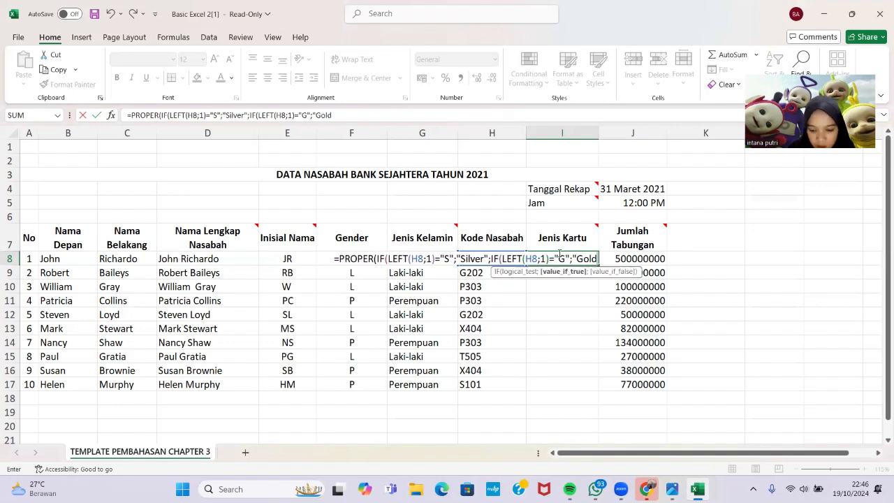
pyautogui.write('";')
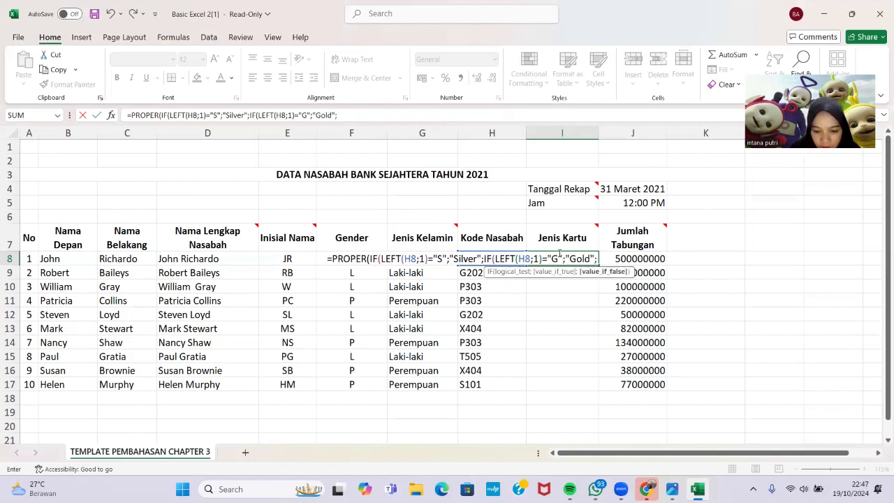
# Step: Nest IF(LEFT(H8;1)="P";"Platinum" in the I8 formula for codes starting with P
pyautogui.write('IF(')
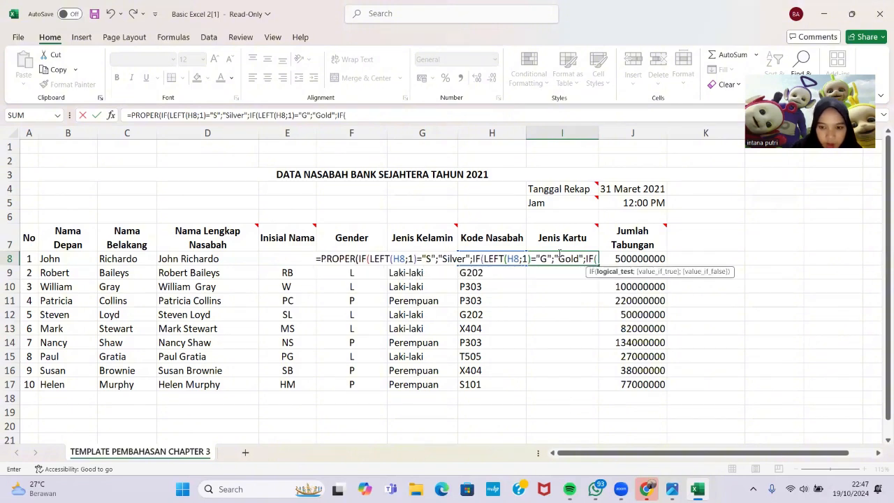
pyautogui.write('LEFT')
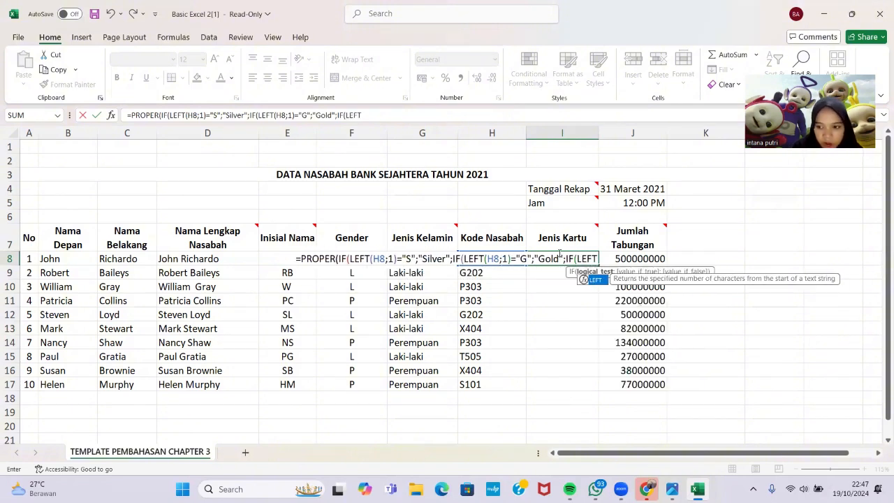
pyautogui.write('(H8')
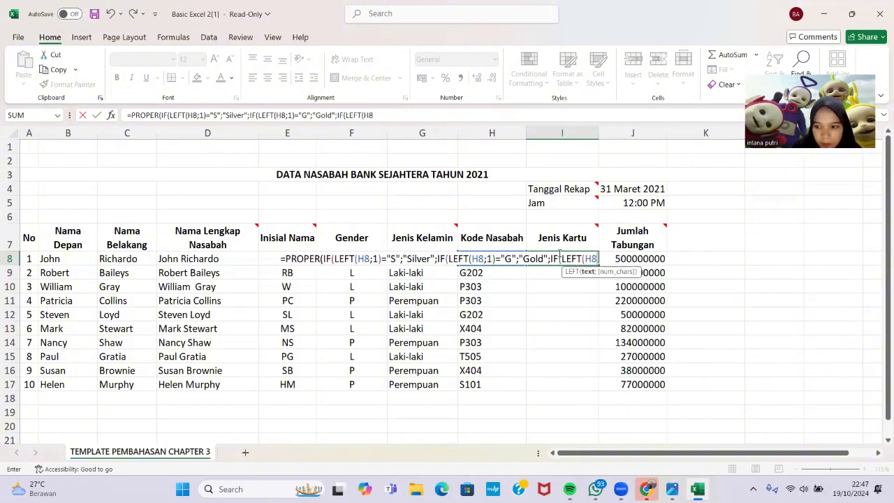
pyautogui.write(';1')
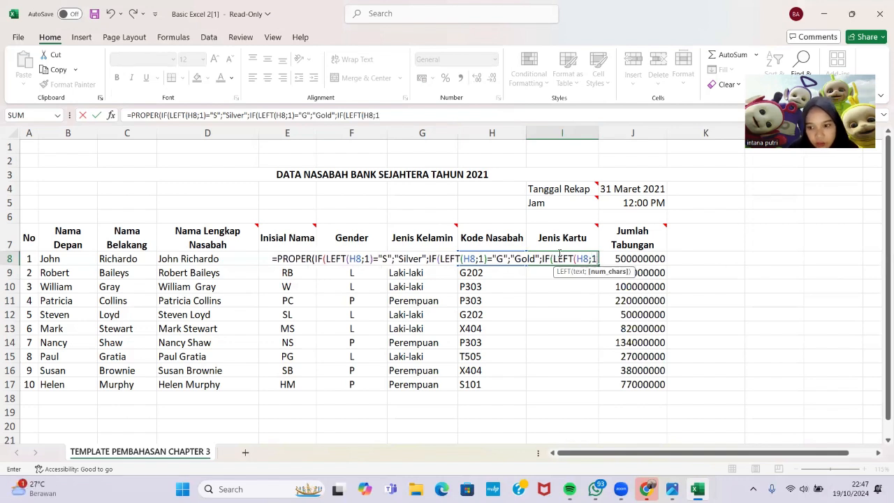
pyautogui.write(')=')
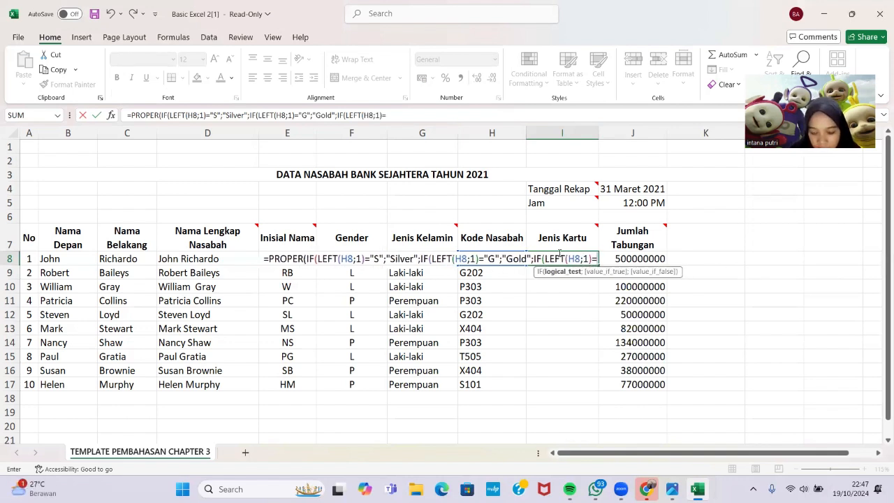
pyautogui.write('"P')
pyautogui.write('";')
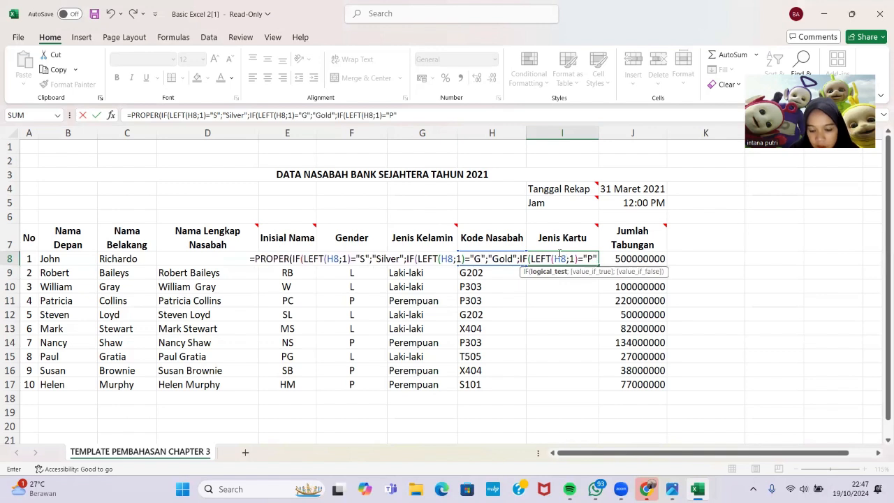
pyautogui.write('"Platinum')
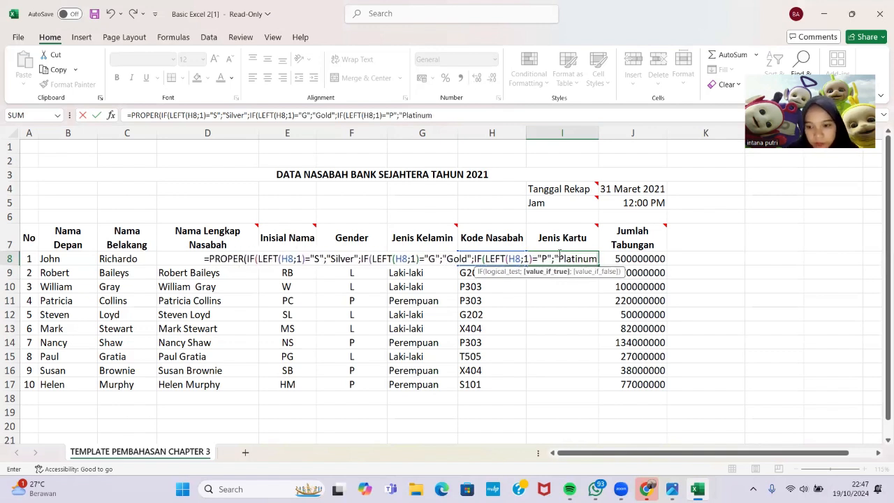
pyautogui.write('"')
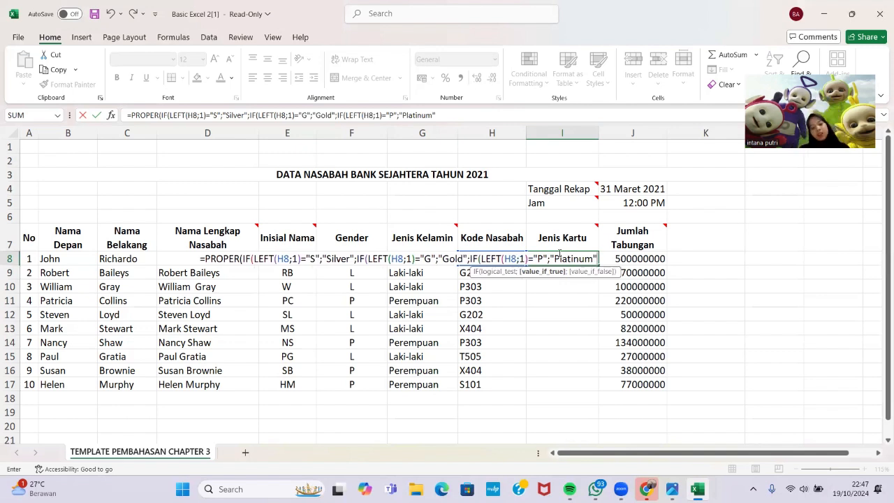
# Step: Nest IF(LEFT(H8;1)="X";"Xpresi" in the I8 formula for codes starting with X
pyautogui.write(';I')
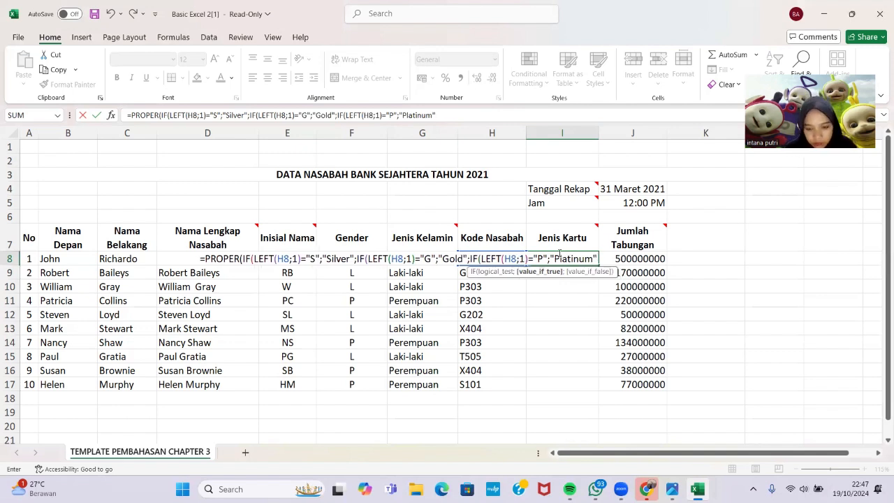
pyautogui.write('F(LEFT')
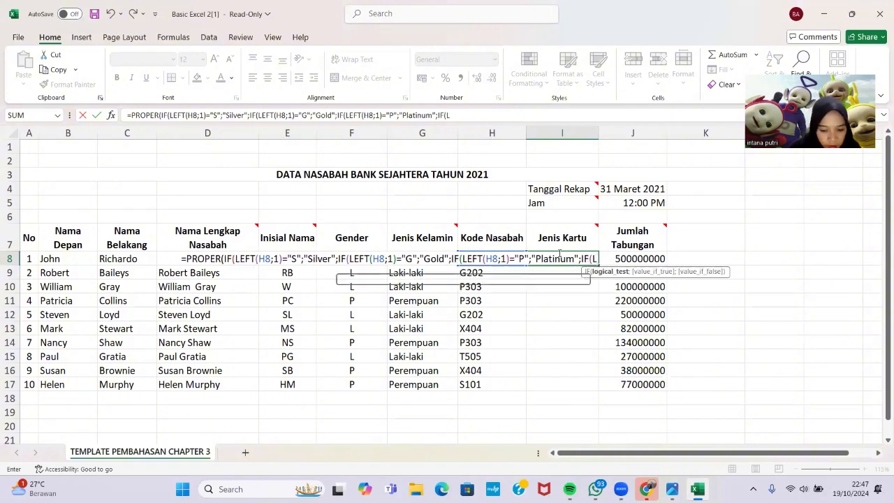
pyautogui.write('(H8')
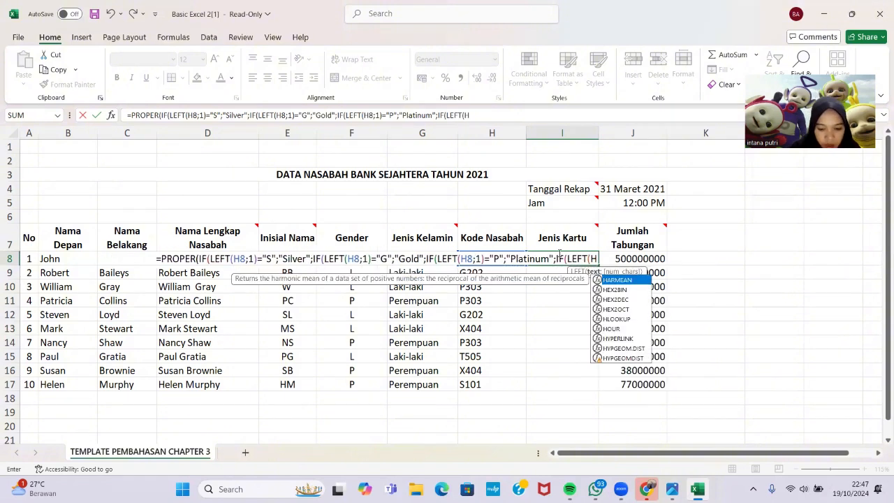
pyautogui.write(';1')
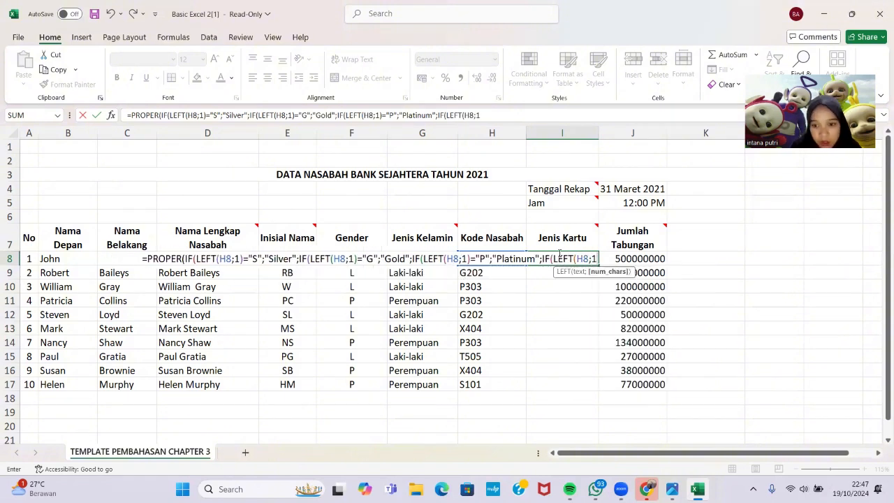
pyautogui.write(')')
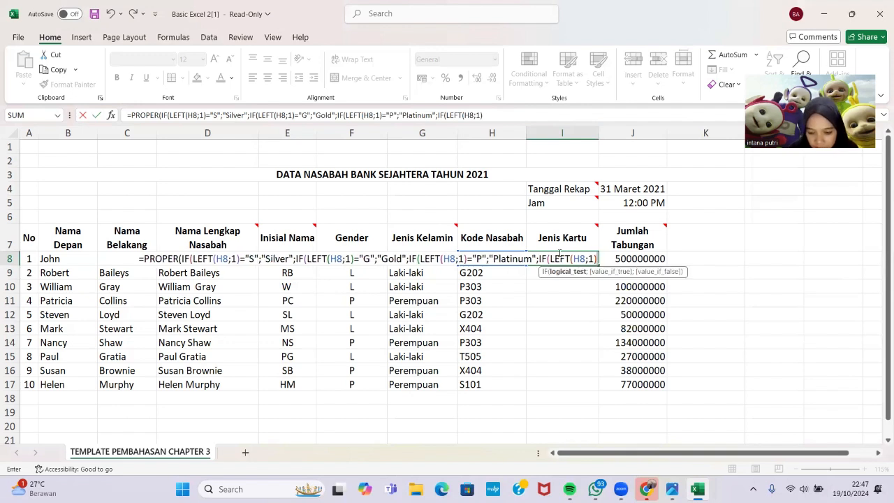
pyautogui.write('=')
pyautogui.write('"X')
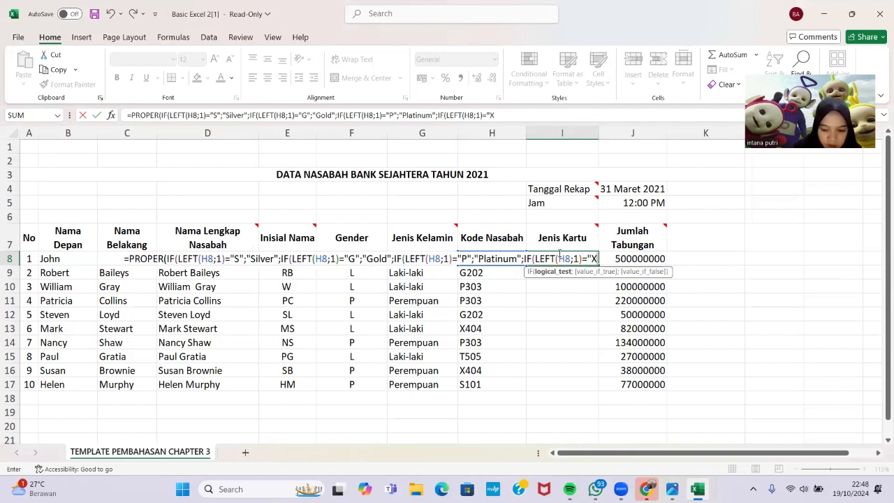
pyautogui.write('";"Xpresi"')
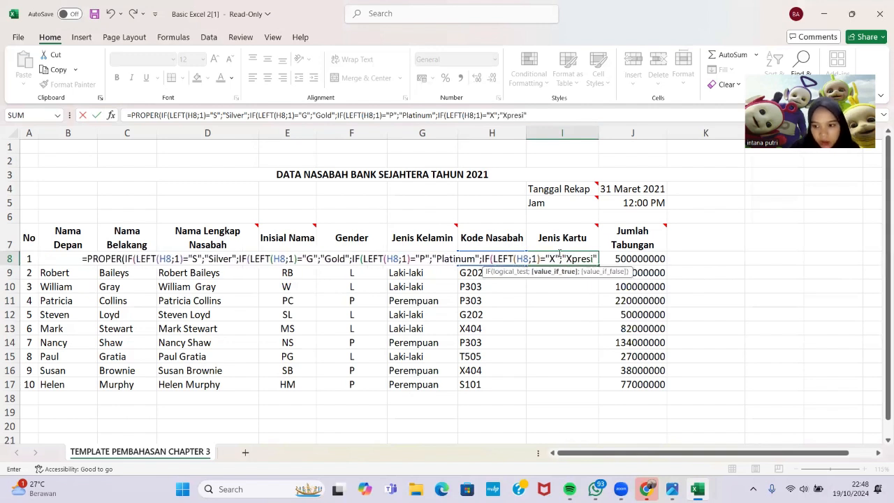
# Step: Add ;"Tabunganku" to the I8 formula as the result for all other codes, enclosed in double quotes
pyautogui.write(';')
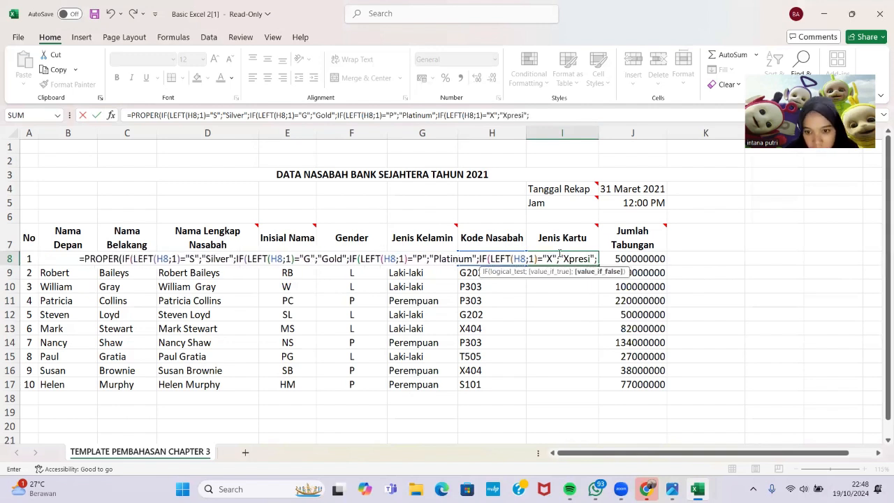
pyautogui.write('Tabunganku')
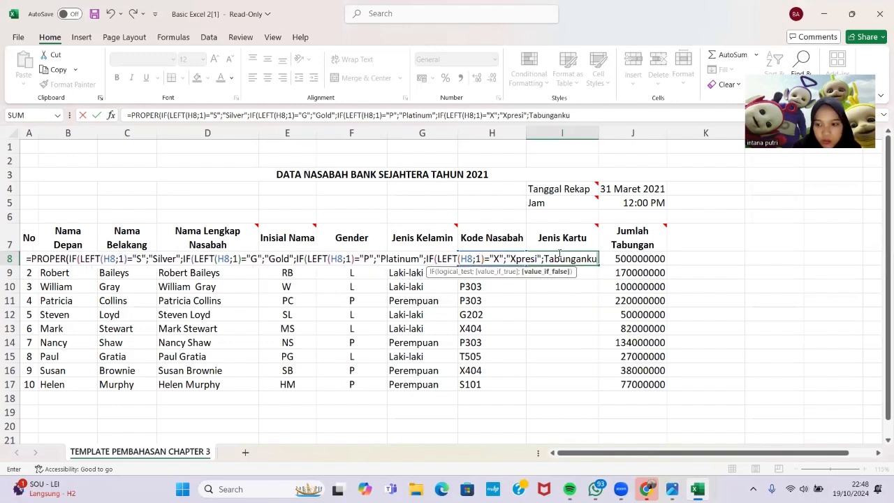
pyautogui.write('"')
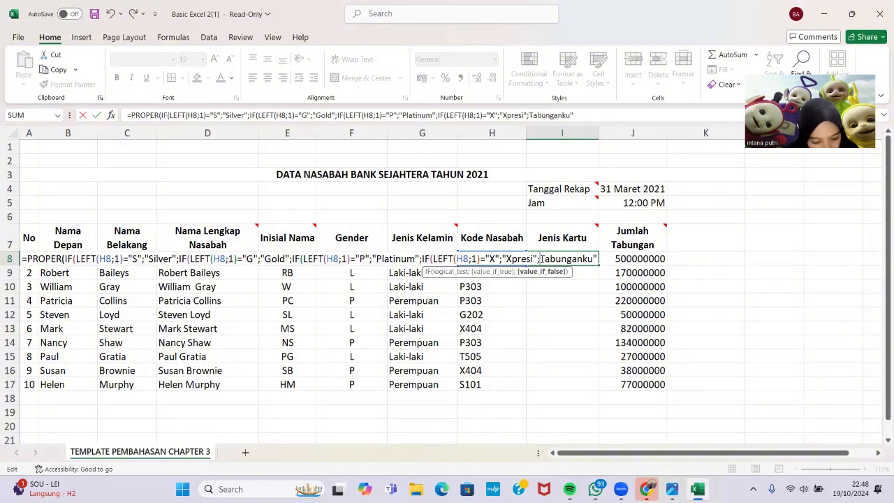
pyautogui.click(541, 259)
pyautogui.write(':')
pyautogui.press('BackSpace')
pyautogui.press('BackSpace')
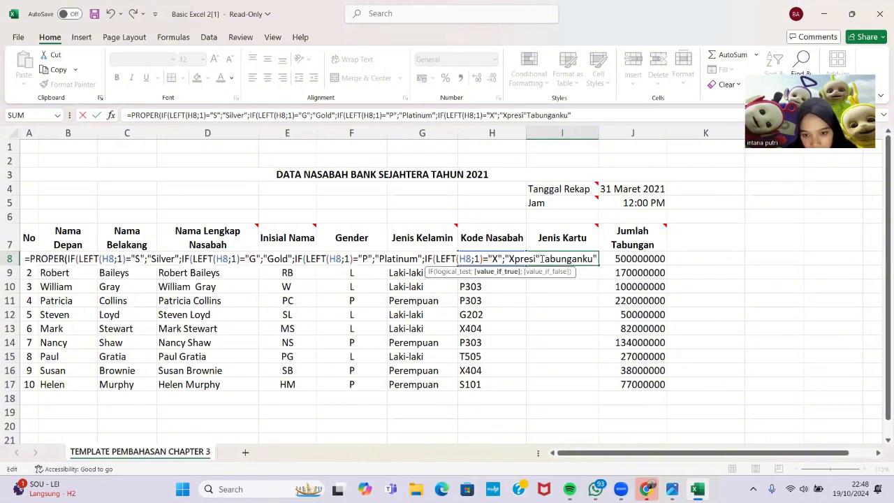
pyautogui.write(';')
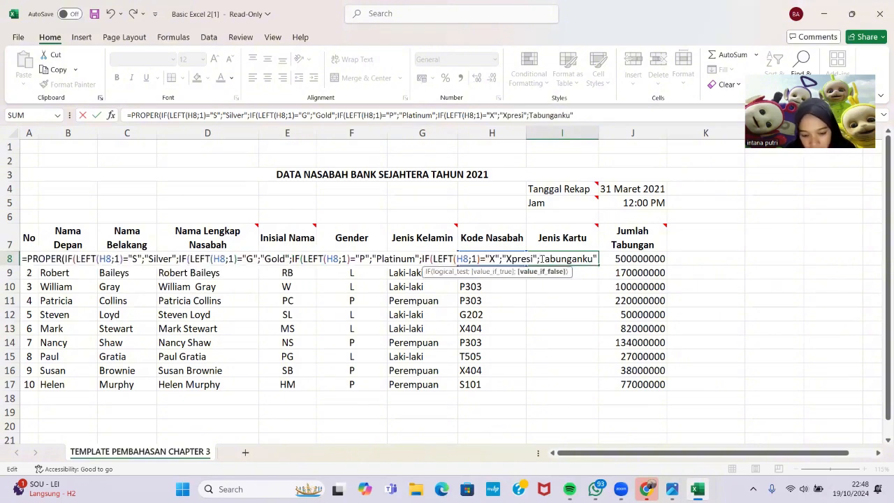
pyautogui.write('"')
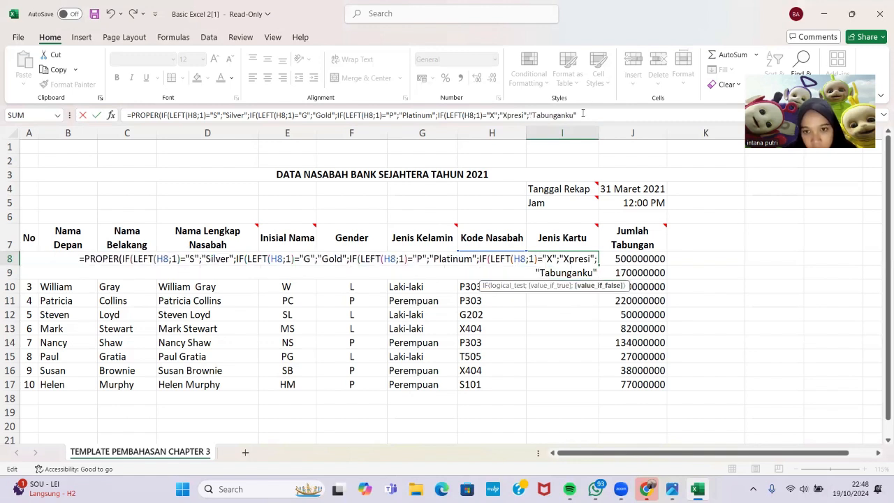
# Step: Complete the I8 formula with five closing parentheses and fill it down the Jenis Kartu column to I17
pyautogui.click(583, 113)
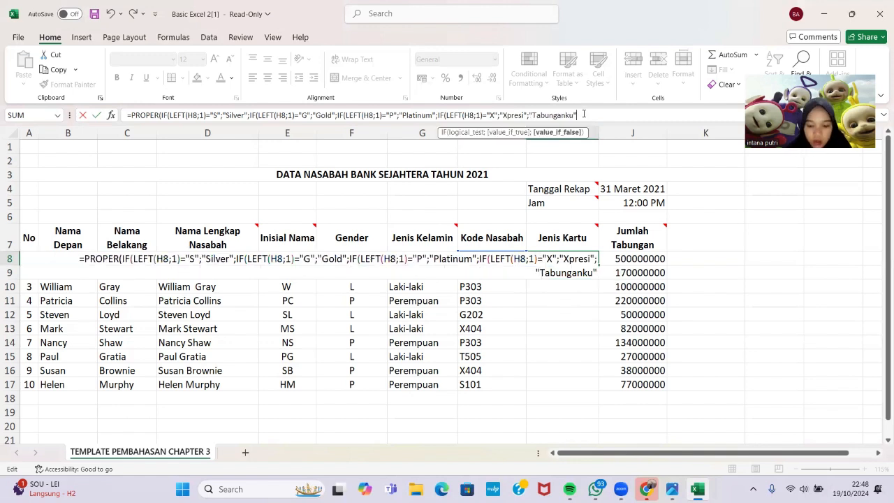
pyautogui.write(')))')
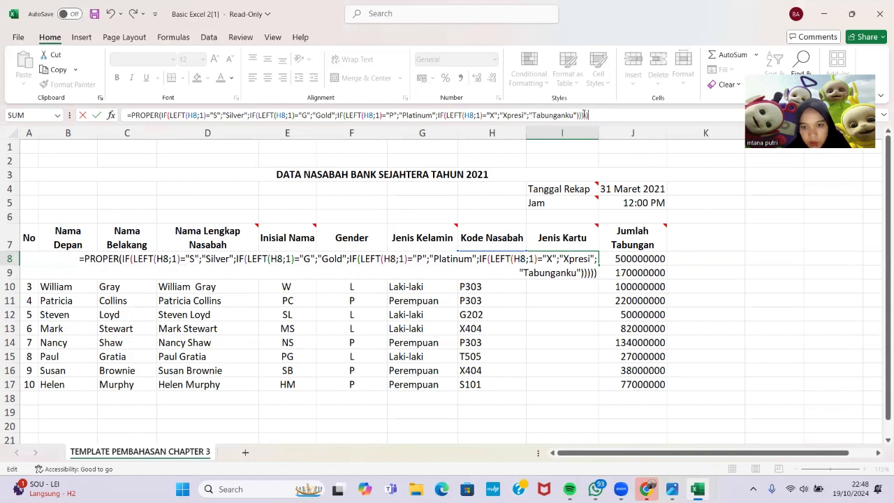
pyautogui.press('Return')
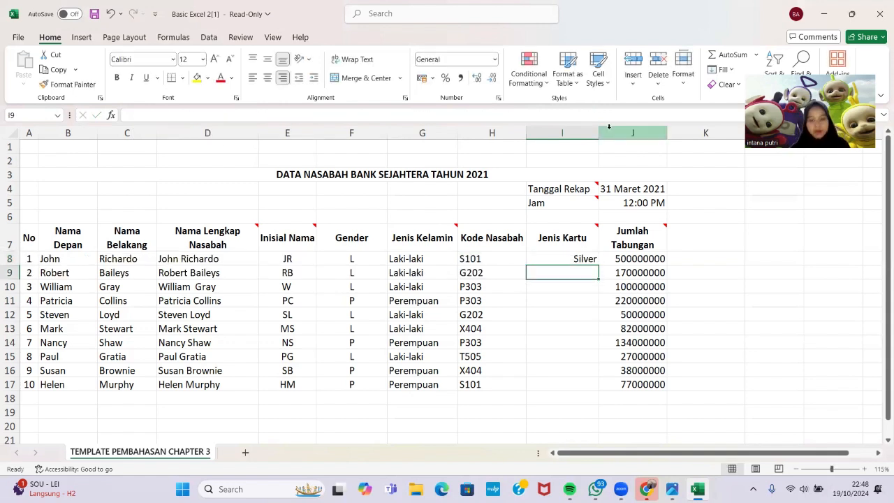
pyautogui.click(588, 258)
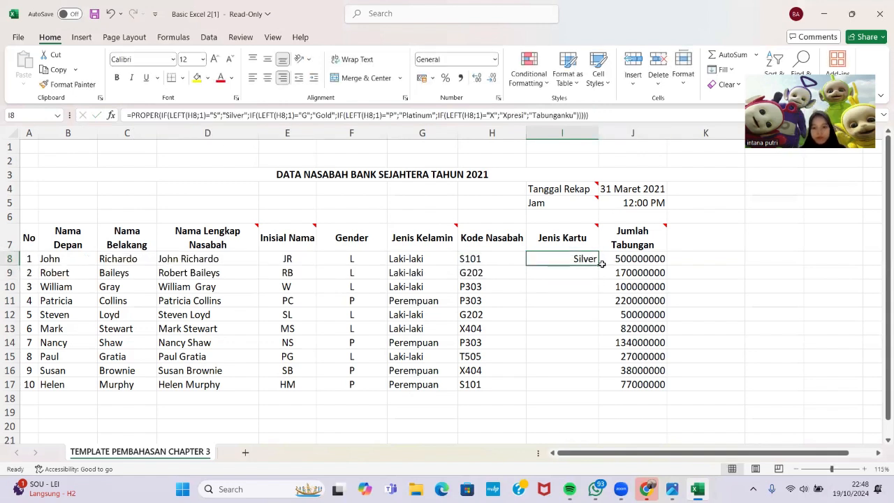
pyautogui.moveTo(599, 266); pyautogui.dragTo(603, 385)
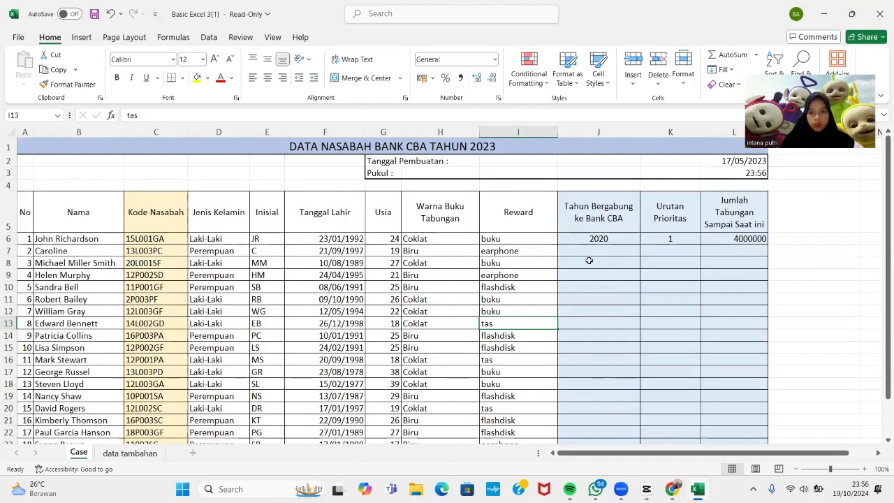
# Step: Begin a VLOOKUP formula in J7 of Basic Excel 3 with RIGHT(C6;1) as the lookup value
pyautogui.click(587, 251)
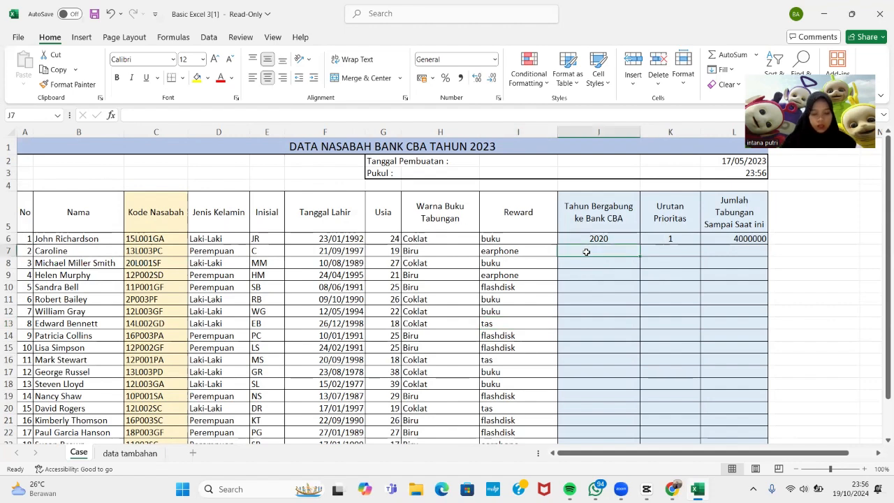
pyautogui.write('=VLOOKUP')
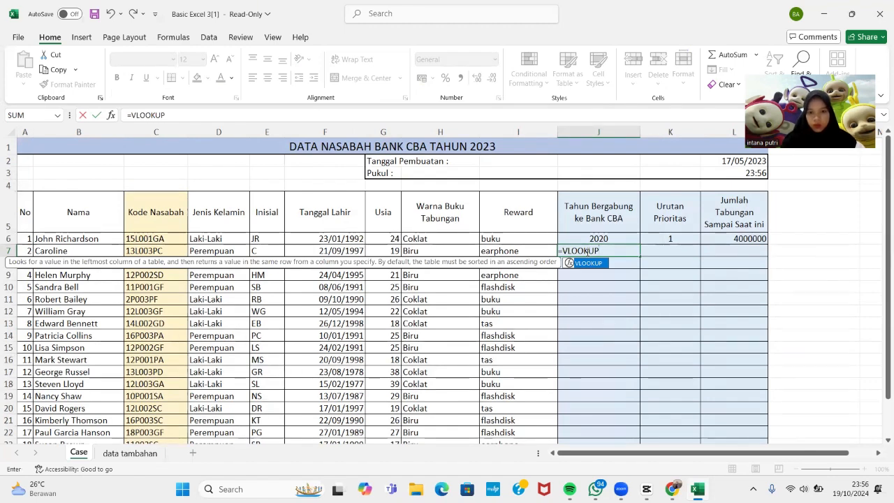
pyautogui.write('(RIGHT')
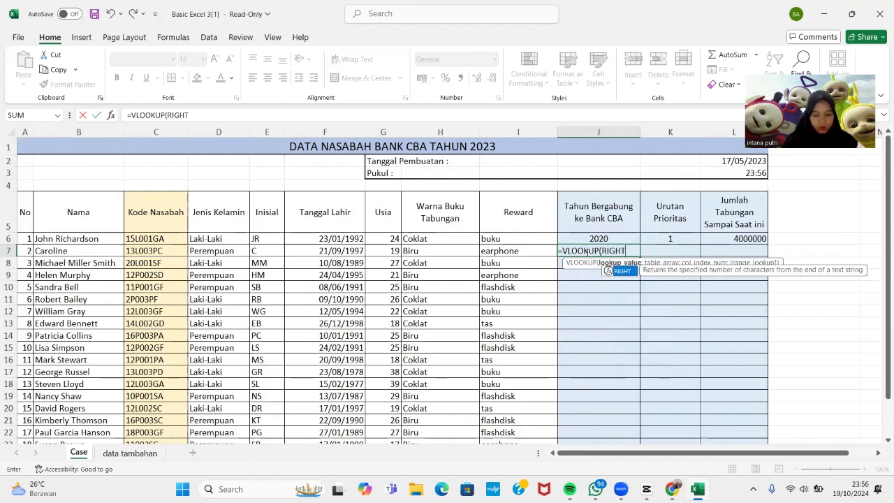
pyautogui.write('(')
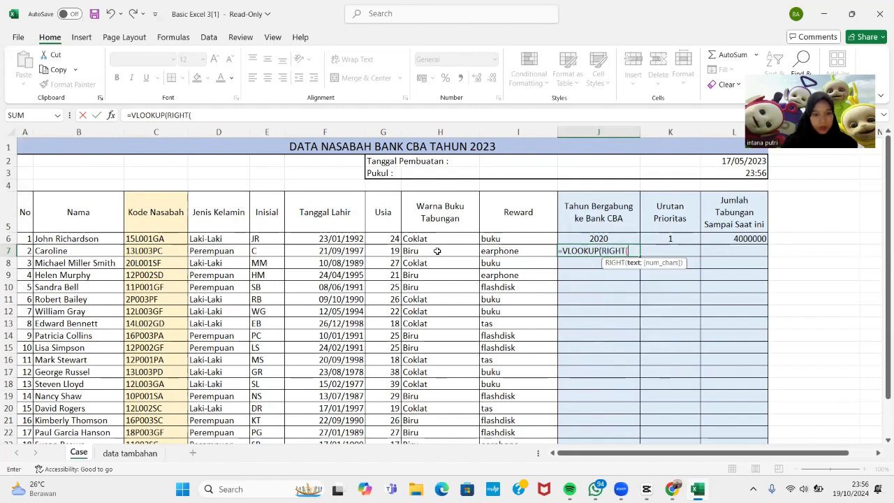
pyautogui.click(160, 241)
pyautogui.write(';')
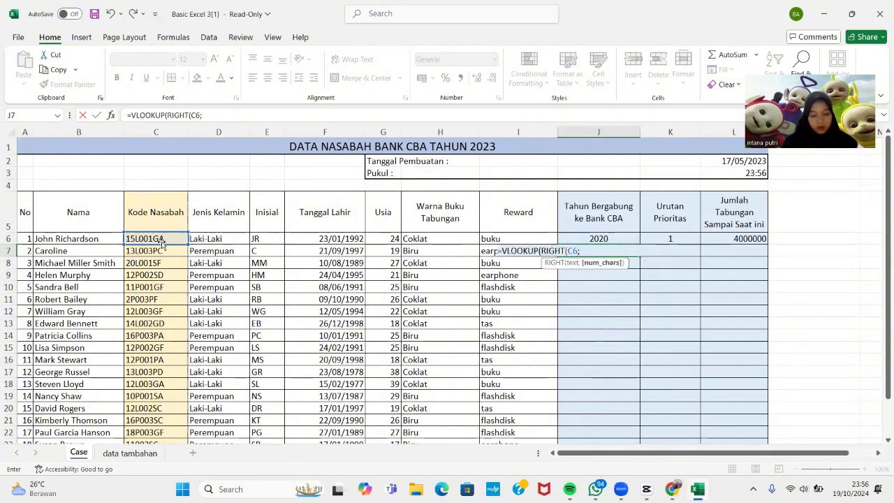
pyautogui.write('1);')
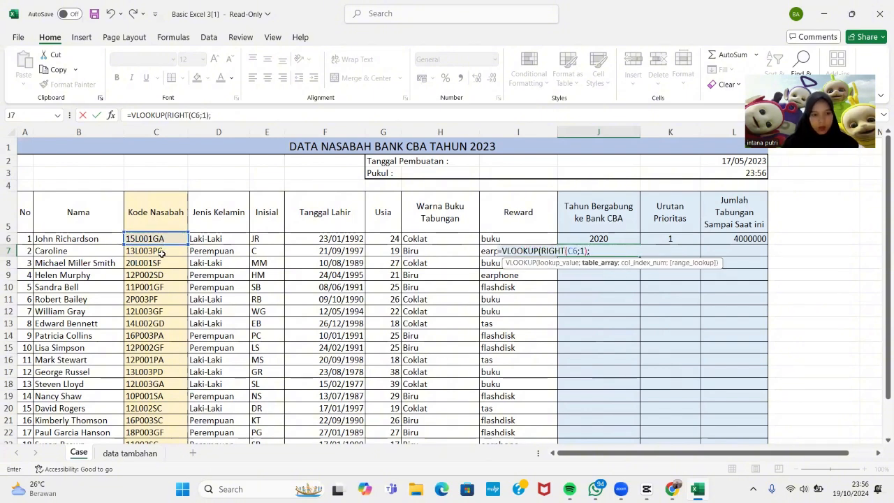
# Step: Complete the J7 VLOOKUP with range B4:C8 (Tahun) on the data tambahan sheet, column index 2 and range lookup 0
pyautogui.click(152, 453)
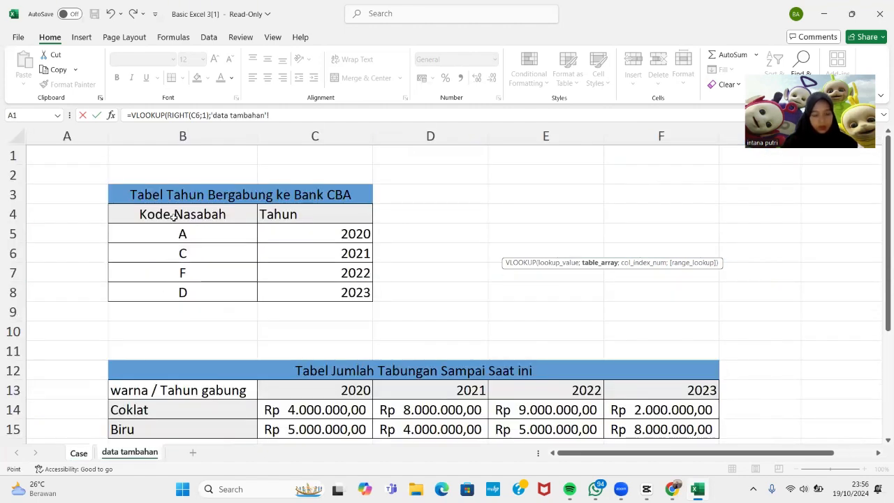
pyautogui.moveTo(177, 215); pyautogui.dragTo(291, 285)
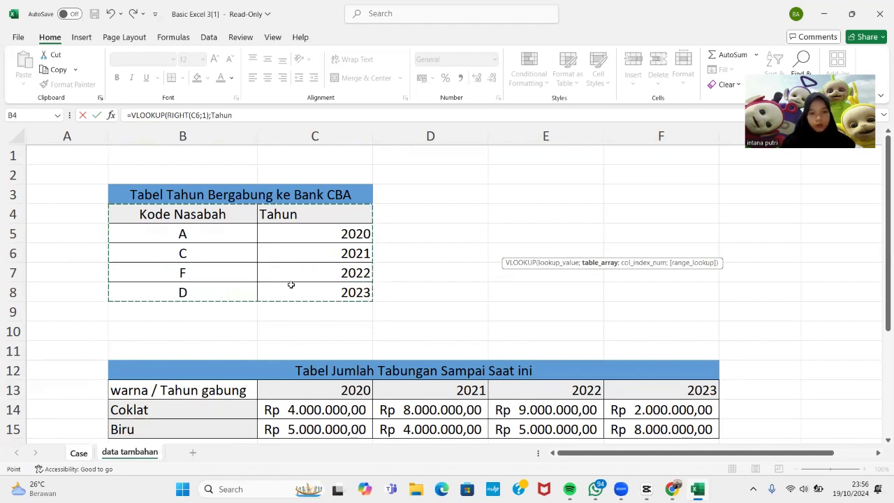
pyautogui.click(261, 113)
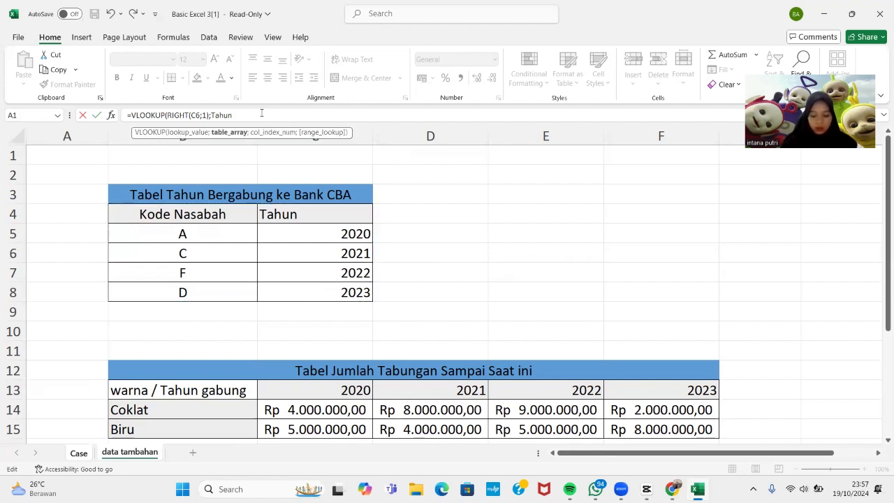
pyautogui.write(';2;0')
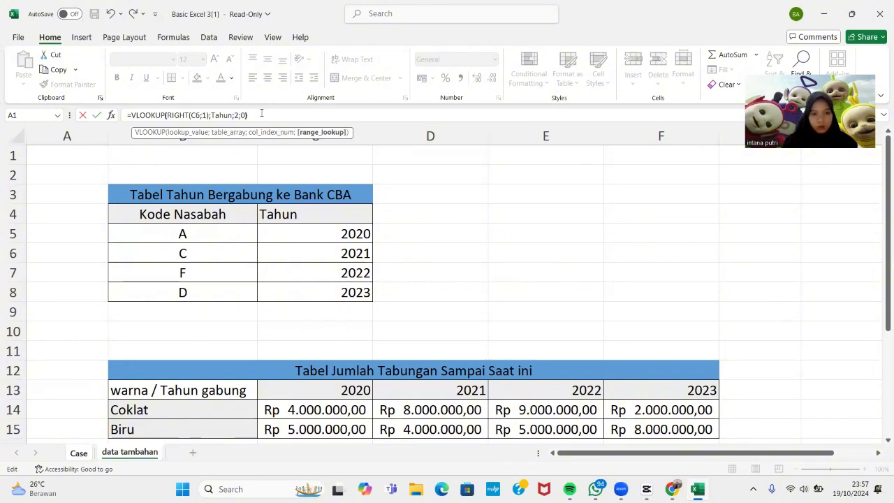
pyautogui.write(')')
pyautogui.press('Return')
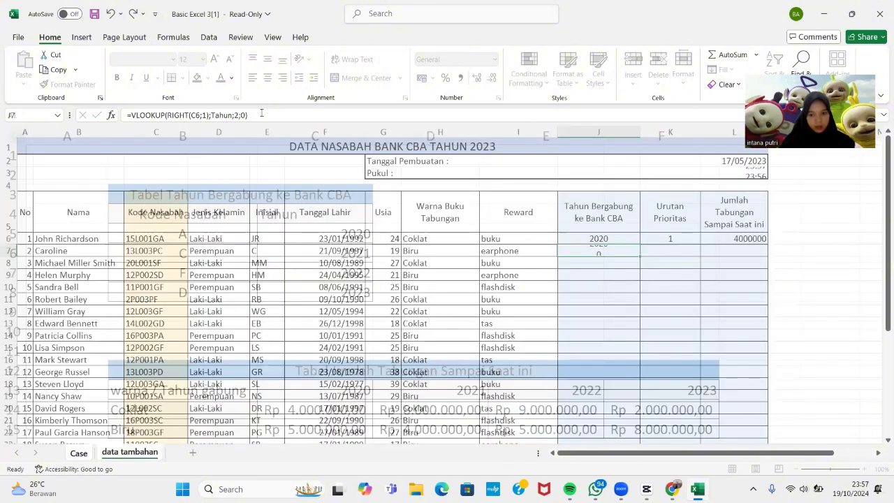
# Step: Compare the formulas in J6 and J7, and fill J7 down the Tahun Bergabung ke Bank CBA column to J25
pyautogui.click(607, 237)
pyautogui.click(608, 250)
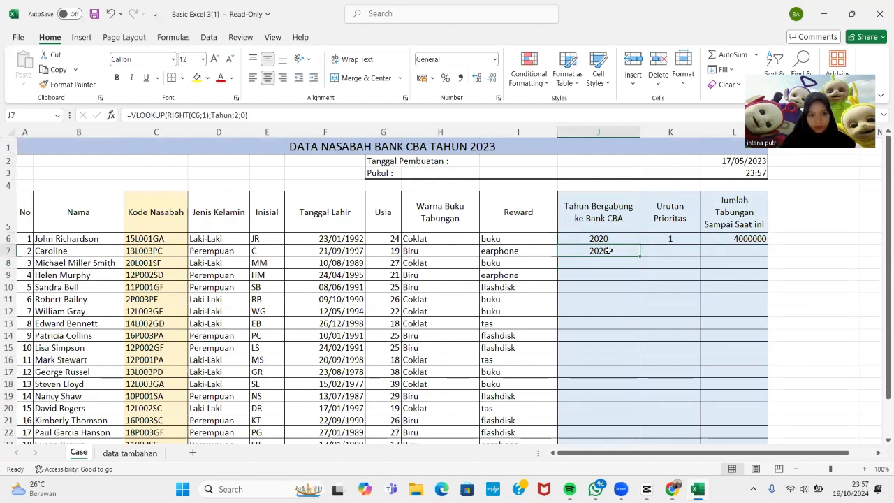
pyautogui.click(608, 238)
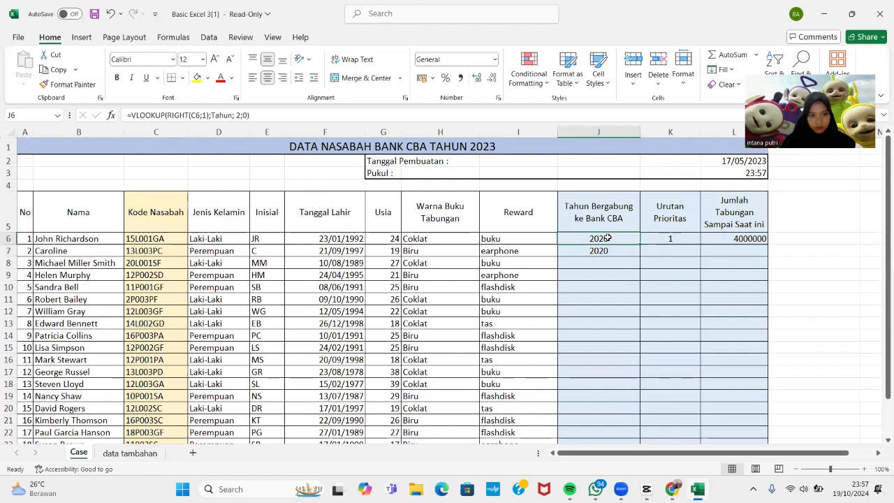
pyautogui.click(609, 250)
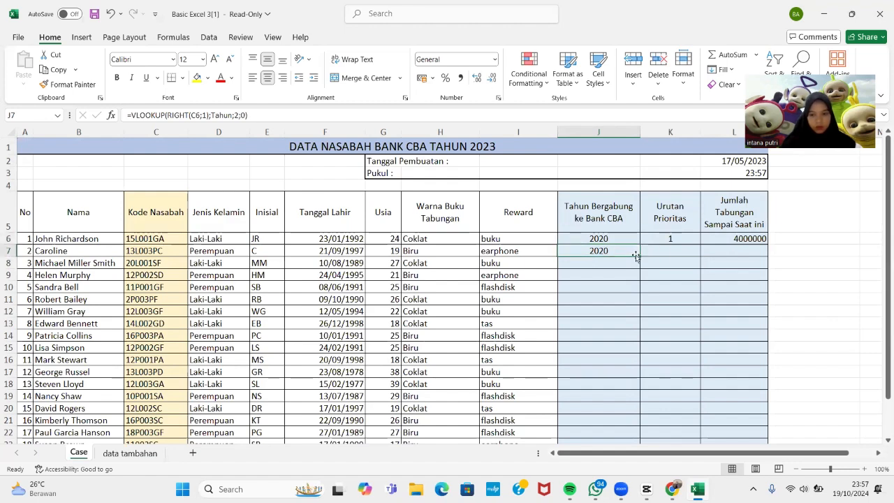
pyautogui.moveTo(636, 256); pyautogui.dragTo(613, 416)
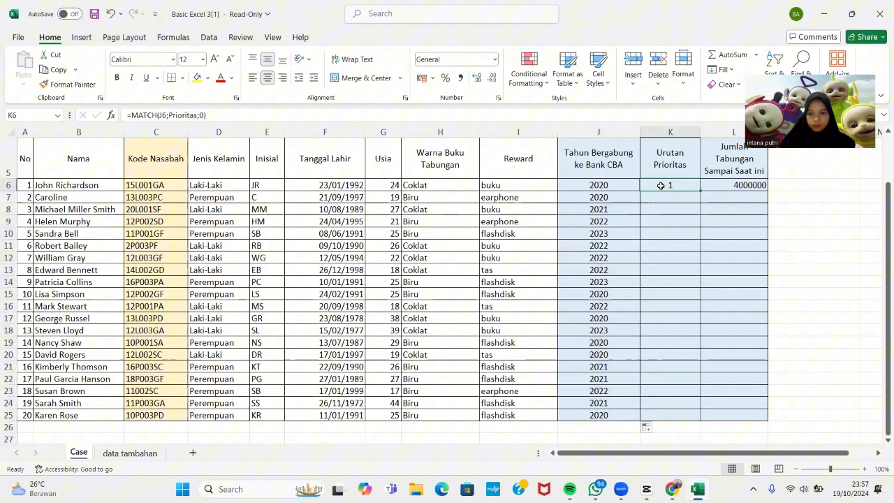
# Step: Begin a MATCH formula in K7 of the Urutan Prioritas column with J7 as the lookup value
pyautogui.press('Return')
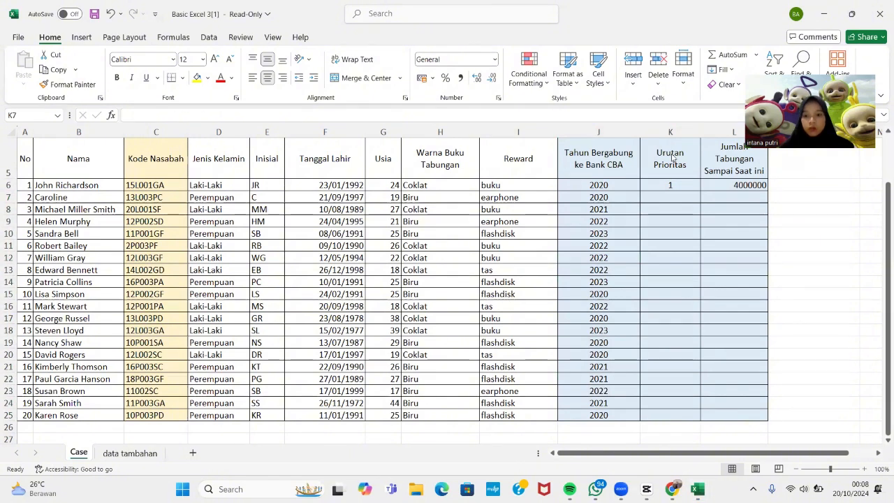
pyautogui.click(673, 198)
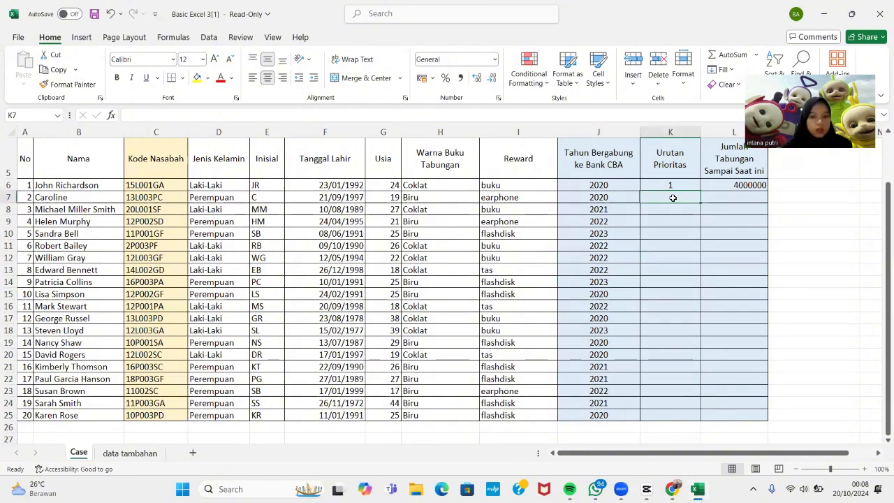
pyautogui.write('=')
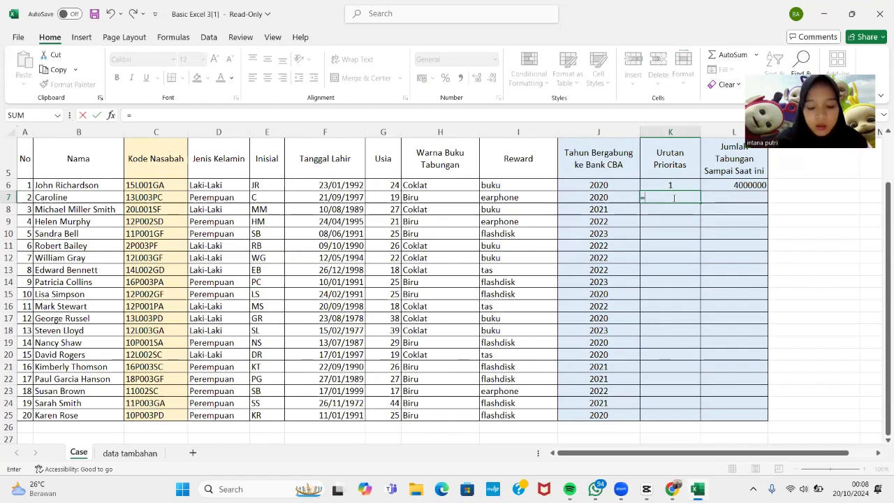
pyautogui.write('match')
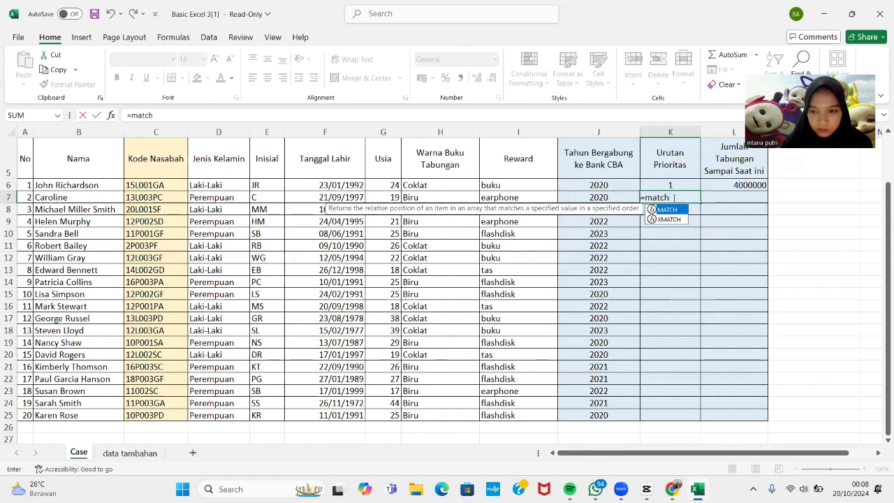
pyautogui.press('BackSpace')
pyautogui.press('BackSpace')
pyautogui.press('BackSpace')
pyautogui.press('BackSpace')
pyautogui.press('BackSpace')
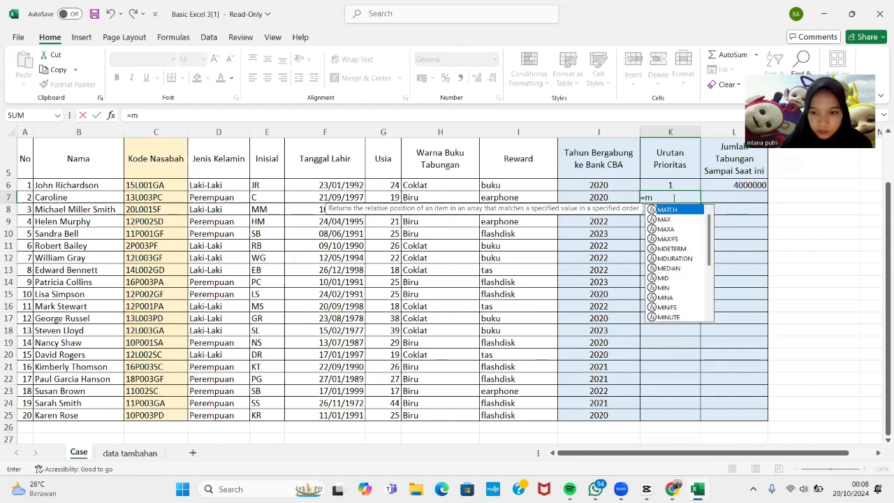
pyautogui.write('MATC')
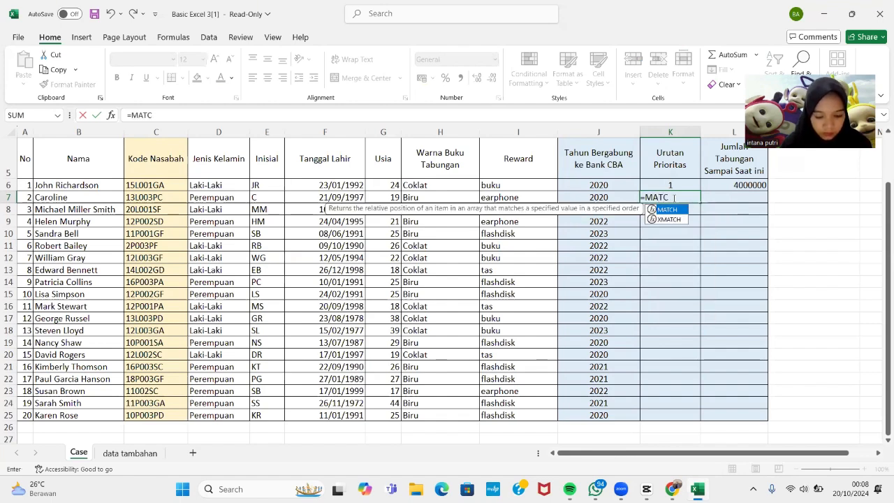
pyautogui.write('H(')
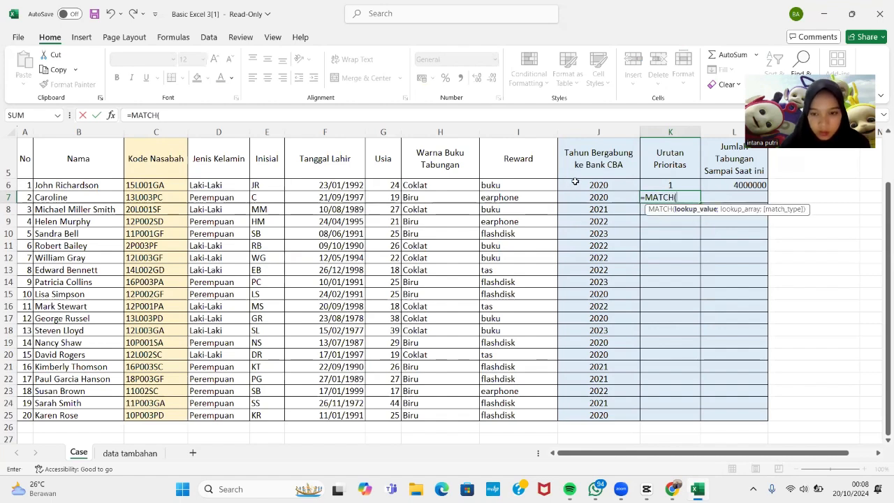
pyautogui.click(602, 199)
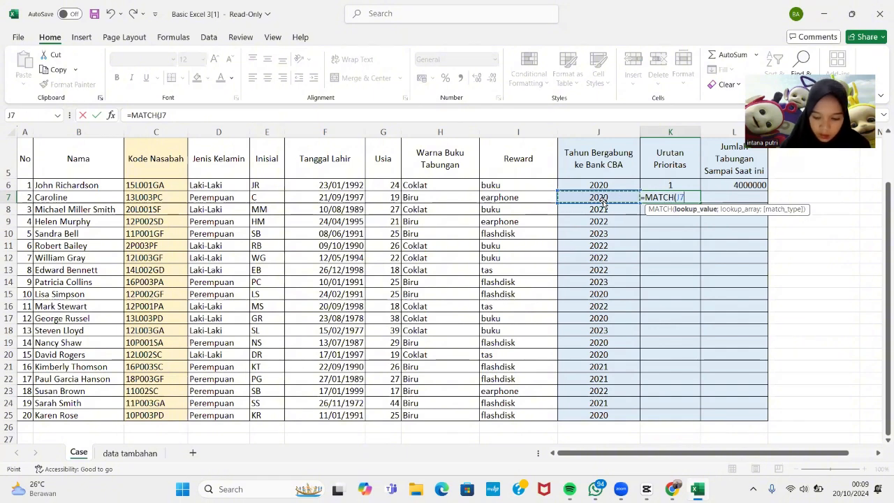
pyautogui.write(';')
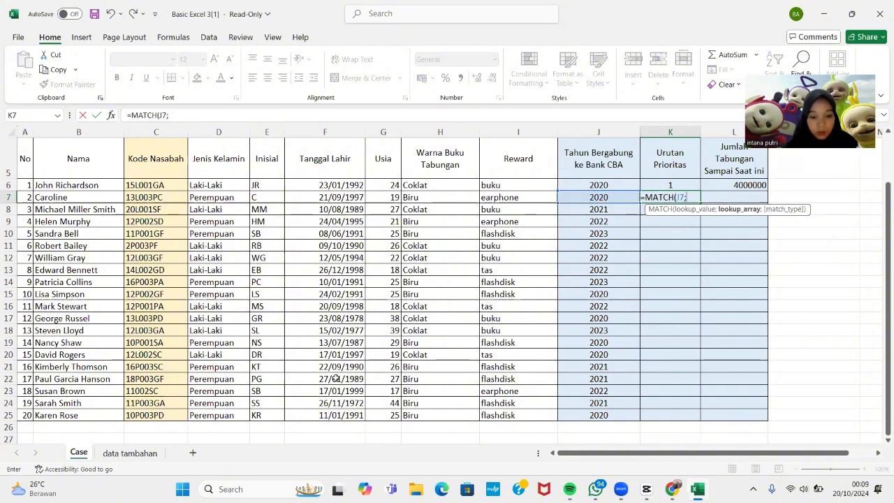
# Step: Complete the K7 MATCH with range B20:B23 (Prioritas) on the data tambahan sheet and match type 0, and fill it down to K25
pyautogui.click(147, 454)
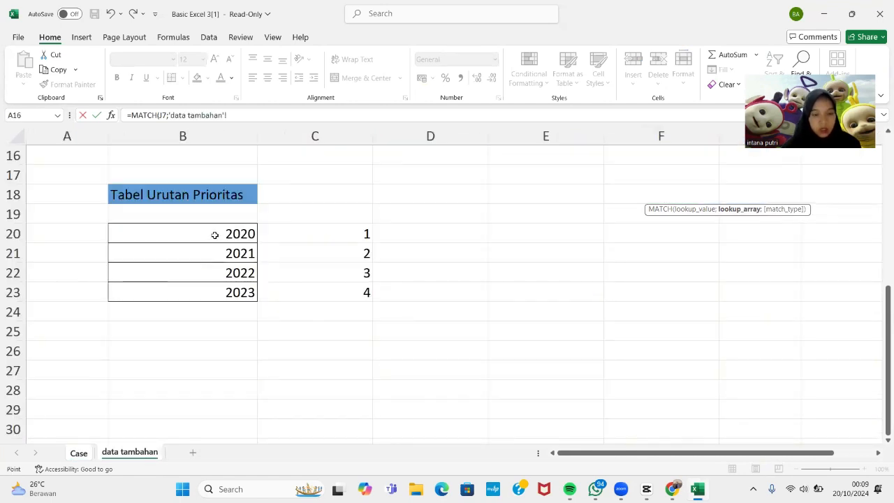
pyautogui.click(216, 242)
pyautogui.moveTo(215, 244); pyautogui.dragTo(217, 289)
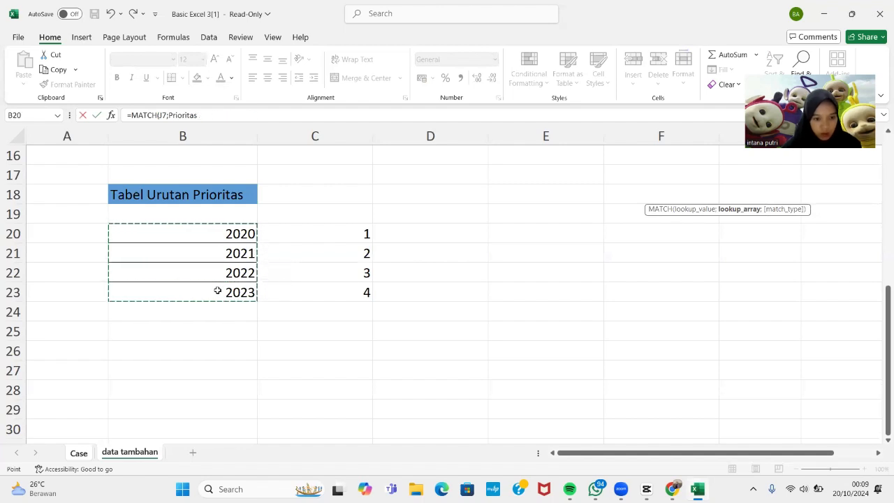
pyautogui.click(228, 115)
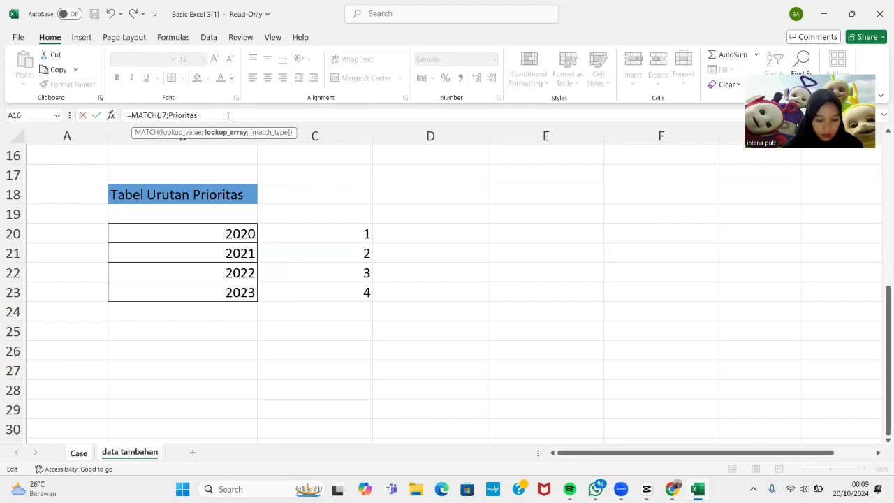
pyautogui.write(';0')
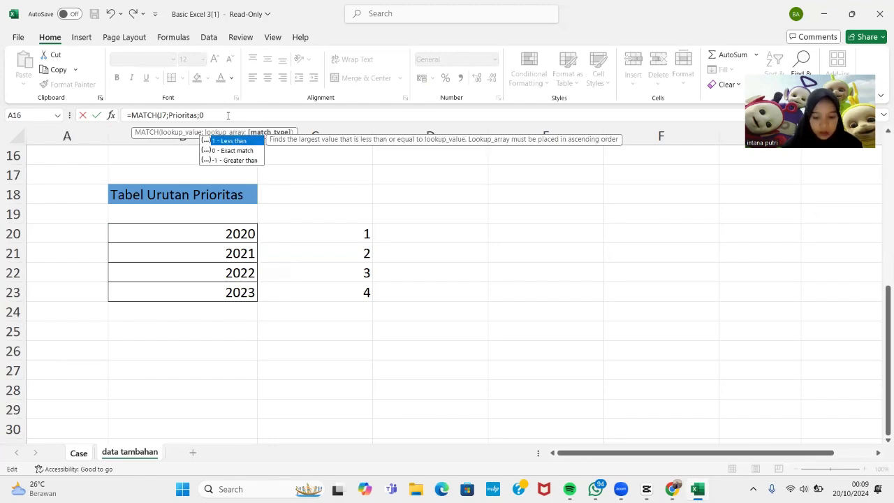
pyautogui.write(')')
pyautogui.press('Return')
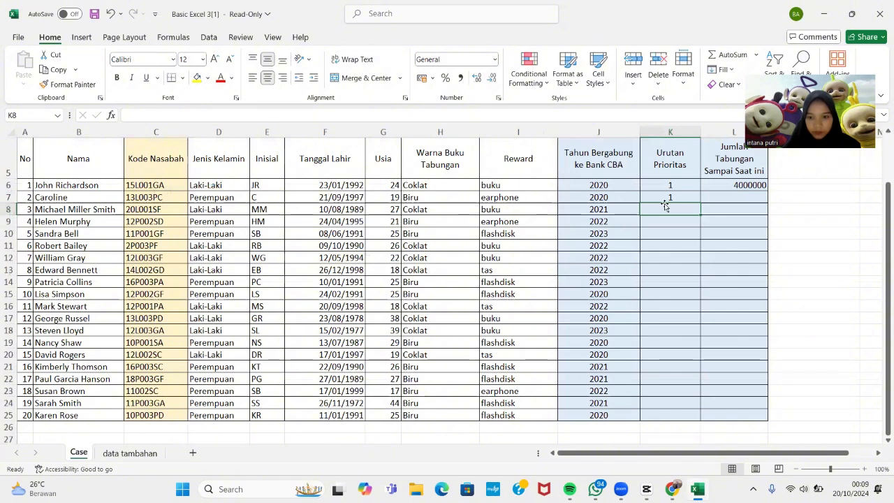
pyautogui.click(670, 197)
pyautogui.moveTo(701, 203); pyautogui.dragTo(707, 416)
# Step: Begin a VLOOKUP formula in L7 of the Jumlah Tabungan column with H7 as the lookup value
pyautogui.click(738, 202)
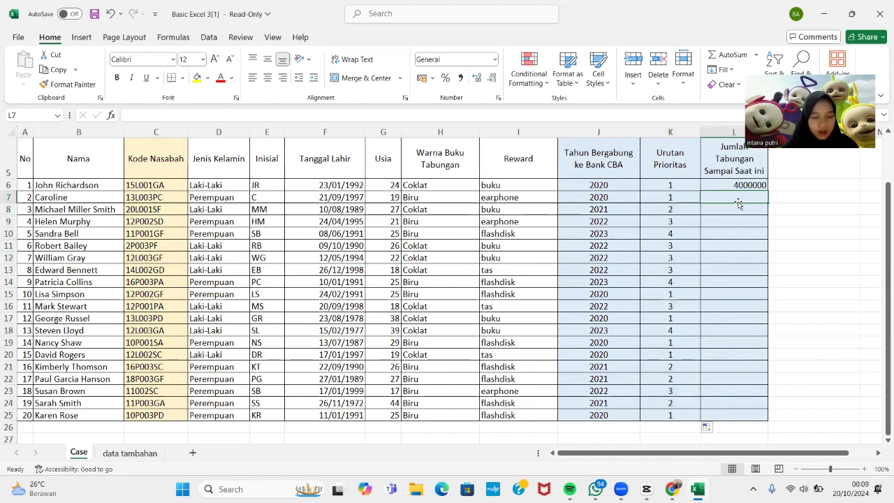
pyautogui.write('=')
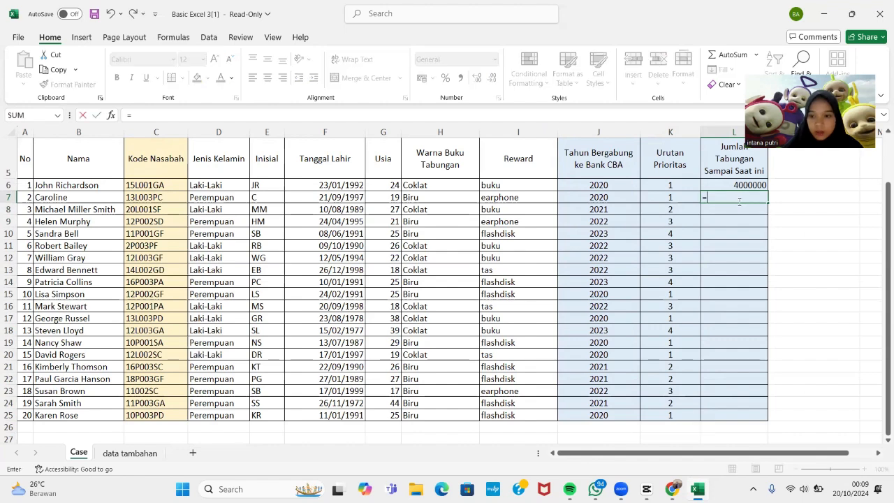
pyautogui.write('VLO')
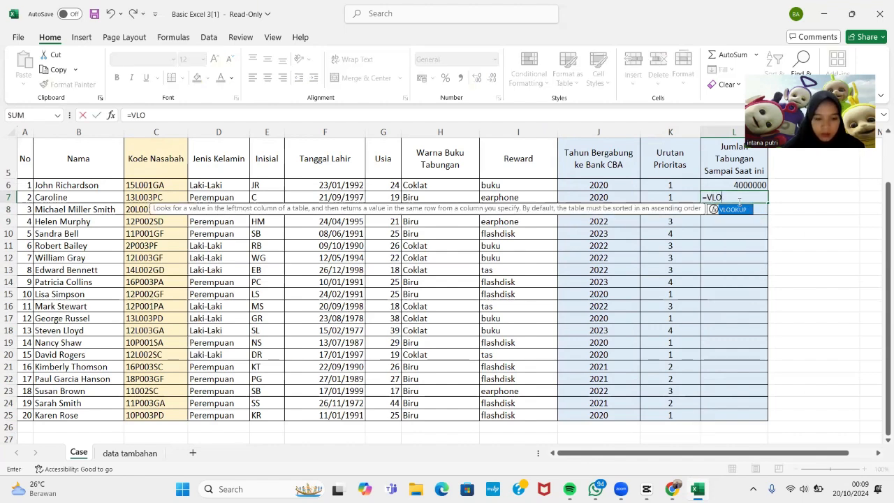
pyautogui.write('OKUP')
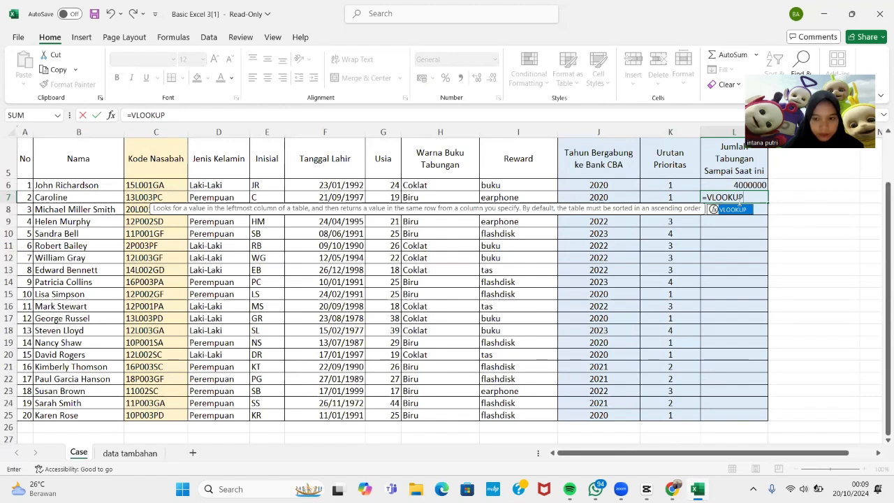
pyautogui.write('(')
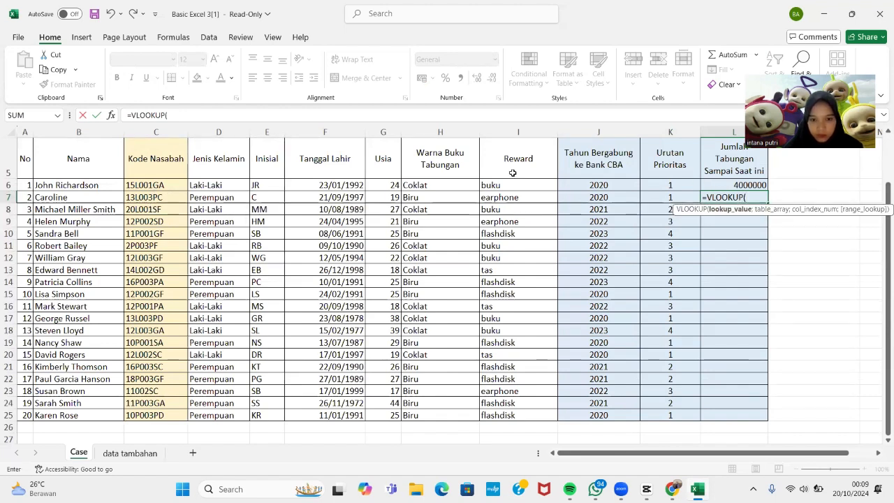
pyautogui.click(445, 197)
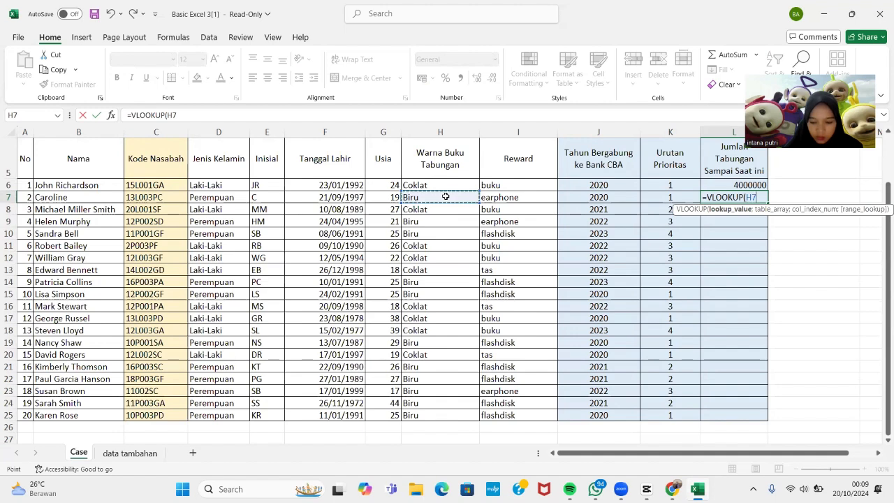
pyautogui.press('F8')
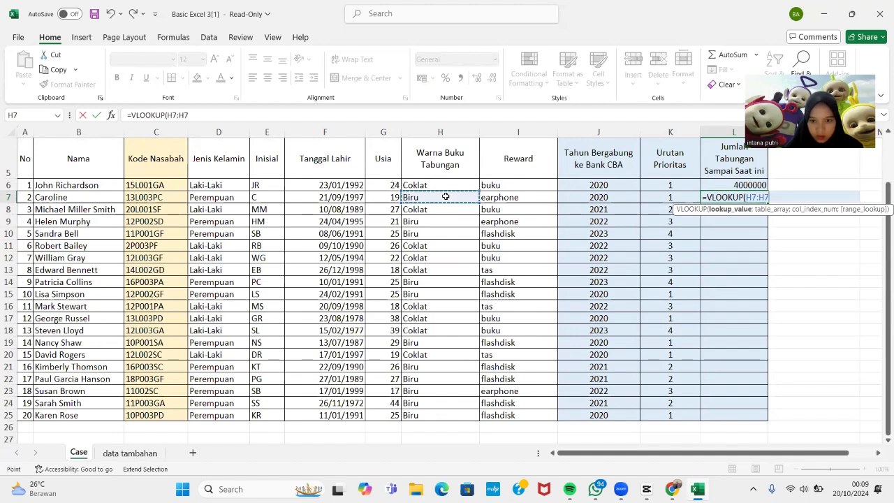
pyautogui.write(';')
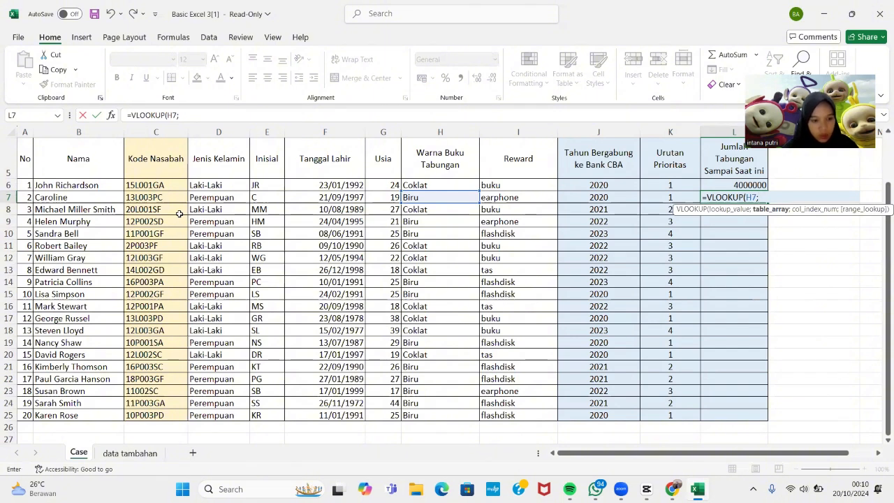
# Step: Set the L7 VLOOKUP's table array to B14:F15 (Tabel1) in the Tabel Jumlah Tabungan on the data tambahan sheet
pyautogui.click(130, 454)
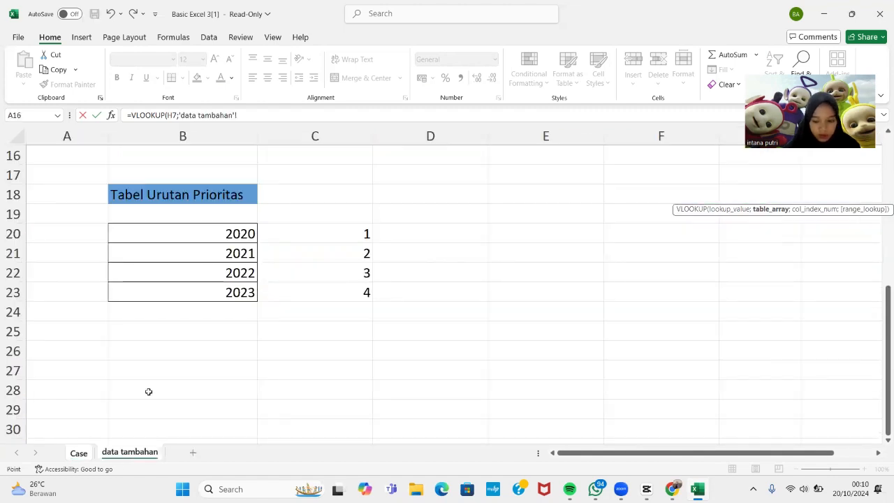
pyautogui.press('Up')
pyautogui.press('Up')
pyautogui.press('Up')
pyautogui.press('Up')
pyautogui.press('Up')
pyautogui.press('Up')
pyautogui.press('Up')
pyautogui.press('Up')
pyautogui.press('Up')
pyautogui.press('Up')
pyautogui.press('Up')
pyautogui.press('Up')
pyautogui.press('Up')
pyautogui.press('Up')
pyautogui.press('Up')
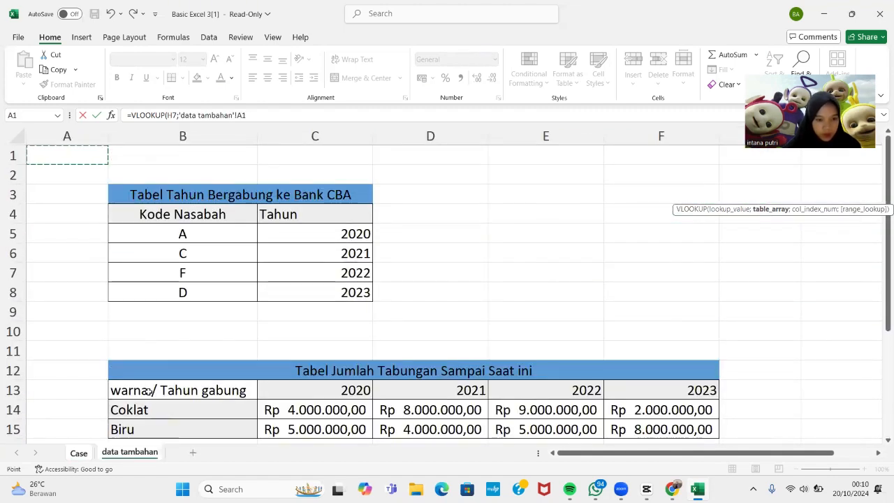
pyautogui.click(230, 381)
pyautogui.scroll(-2, 230, 349)
pyautogui.click(284, 313)
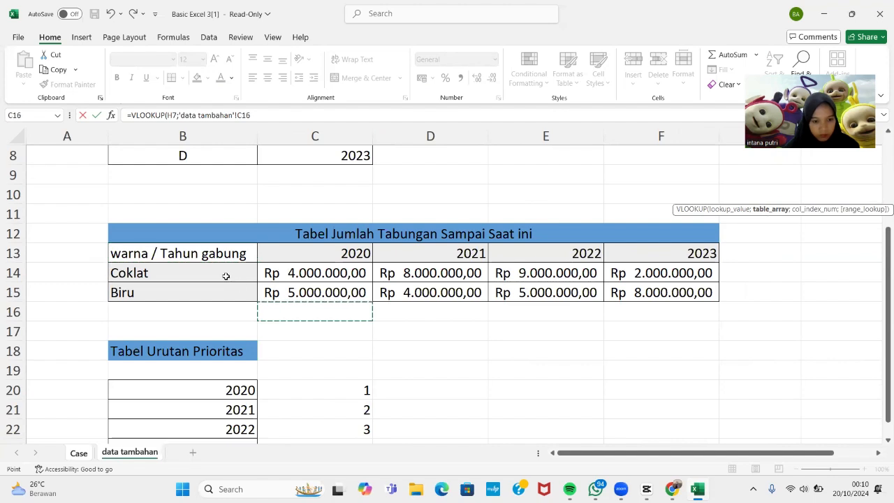
pyautogui.moveTo(225, 275); pyautogui.dragTo(634, 292)
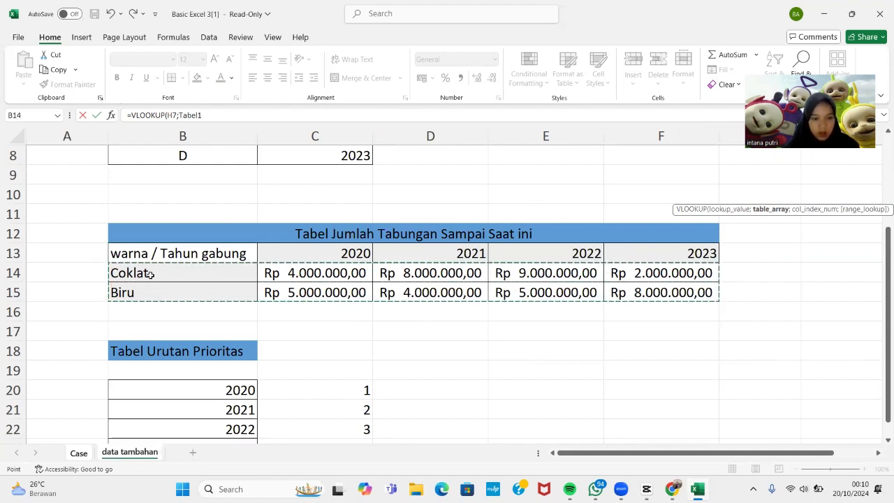
# Step: Nest a MATCH function with J7 as its lookup value as the column index of the L7 VLOOKUP
pyautogui.click(250, 114)
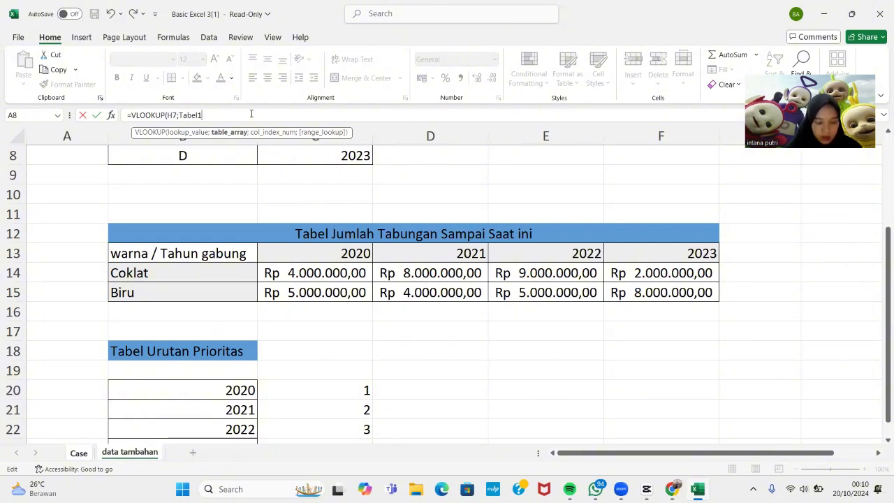
pyautogui.write(';MAT')
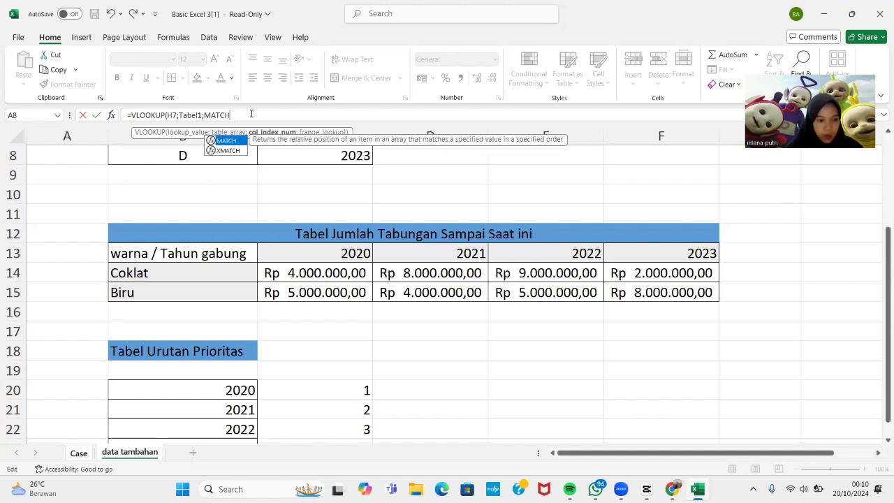
pyautogui.write('CH')
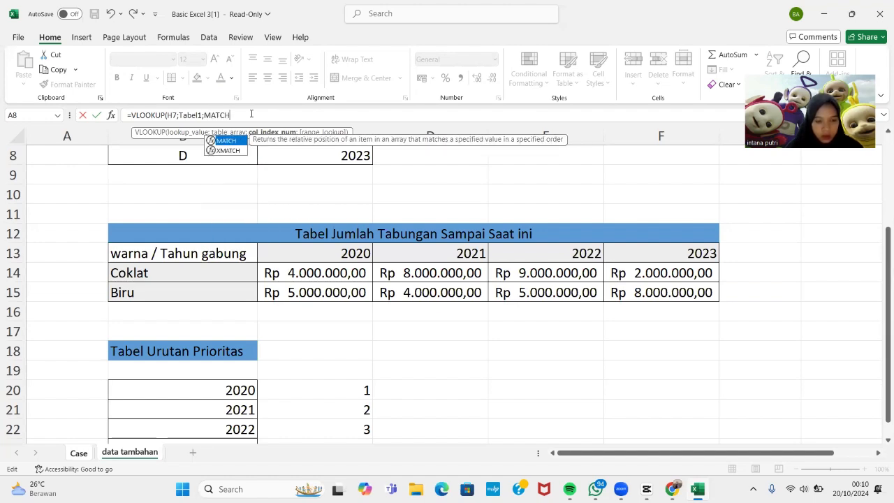
pyautogui.write('(')
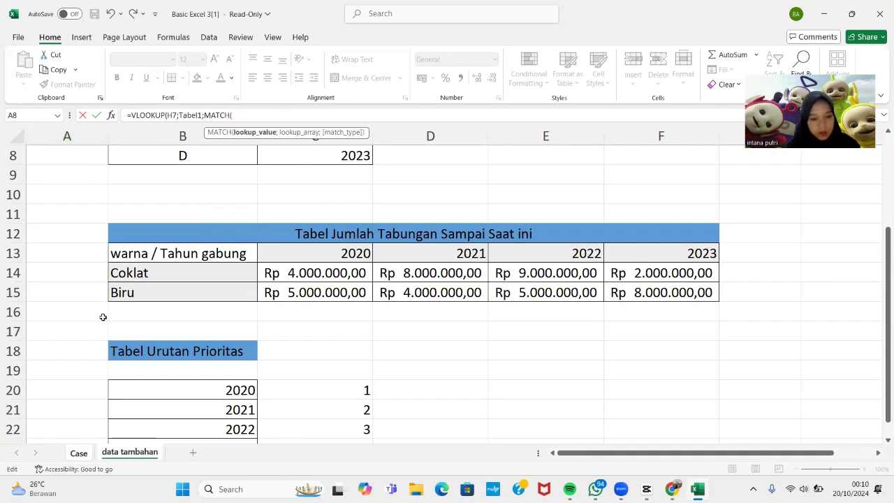
pyautogui.click(78, 452)
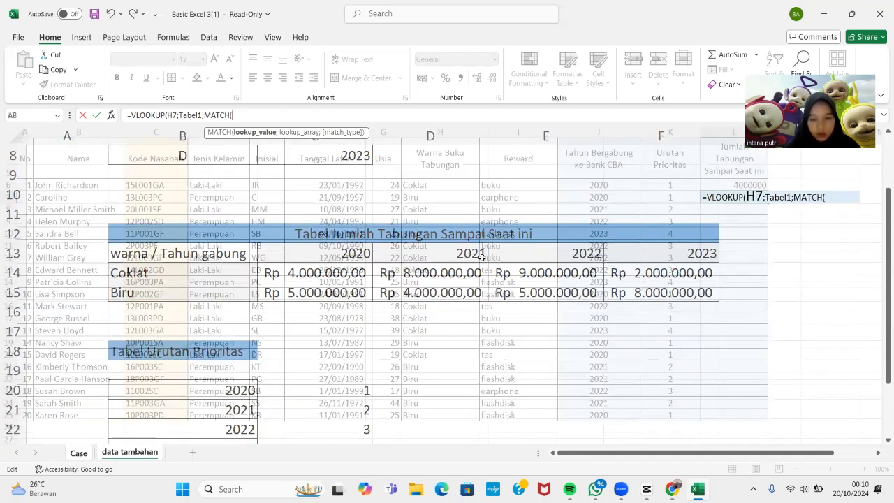
pyautogui.click(598, 196)
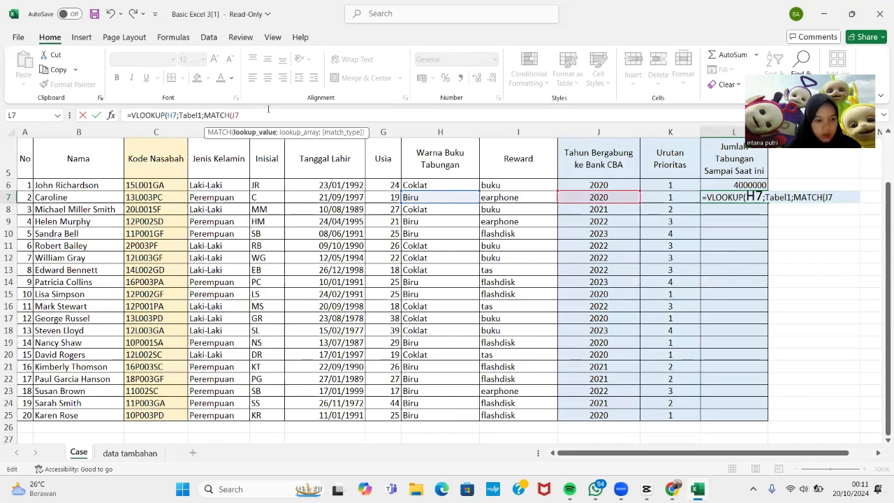
pyautogui.write(';')
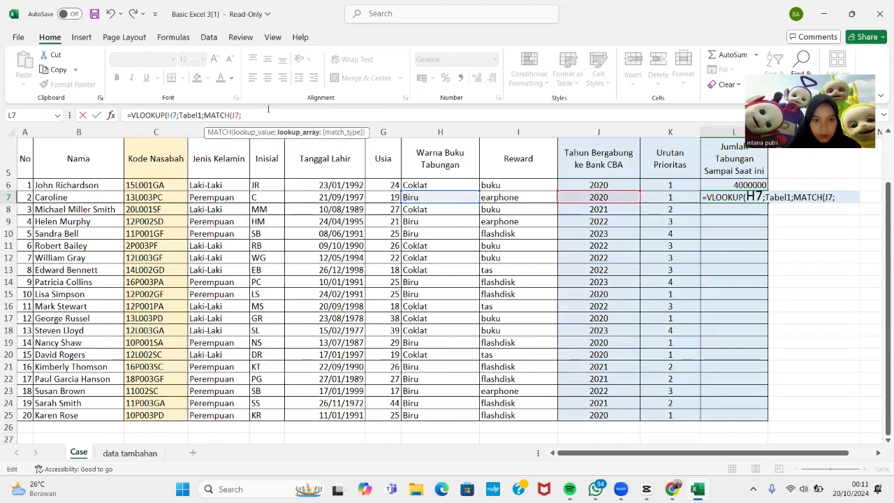
# Step: Complete the L7 formula with header row B13:F13 (Tabel2) on the data tambahan sheet, match type 0 and range lookup 0
pyautogui.click(130, 453)
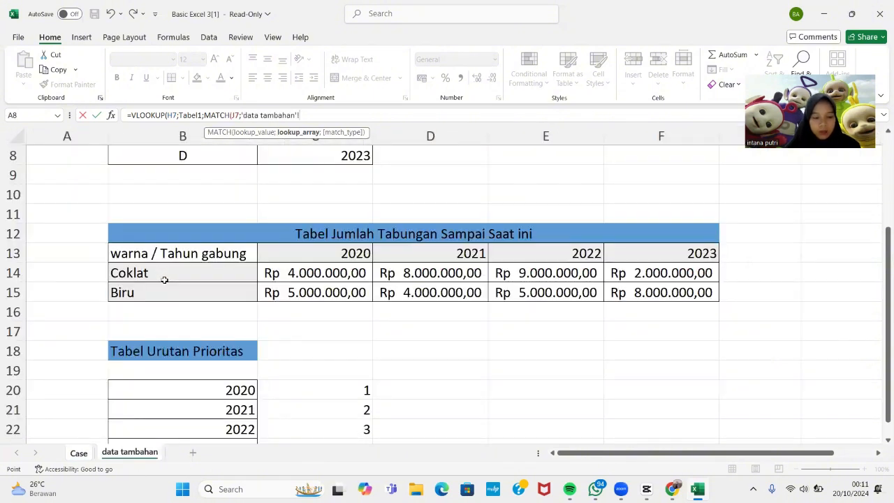
pyautogui.moveTo(183, 255); pyautogui.dragTo(626, 254)
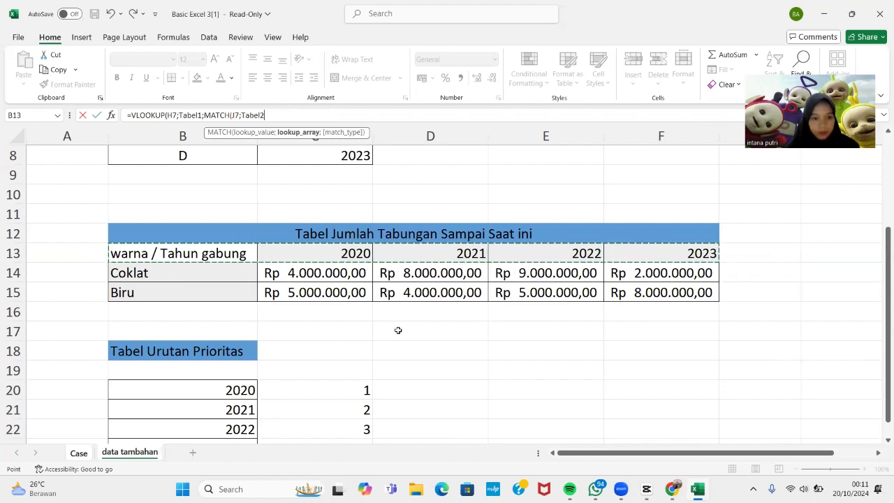
pyautogui.click(294, 116)
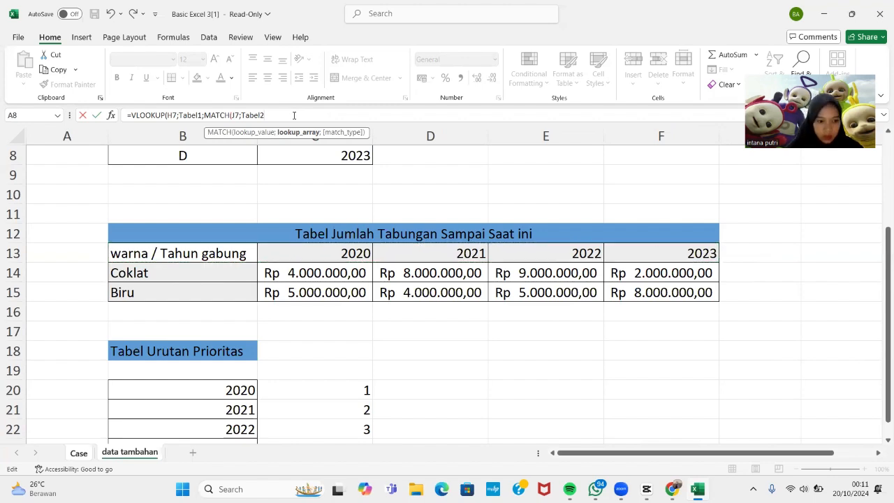
pyautogui.write(';')
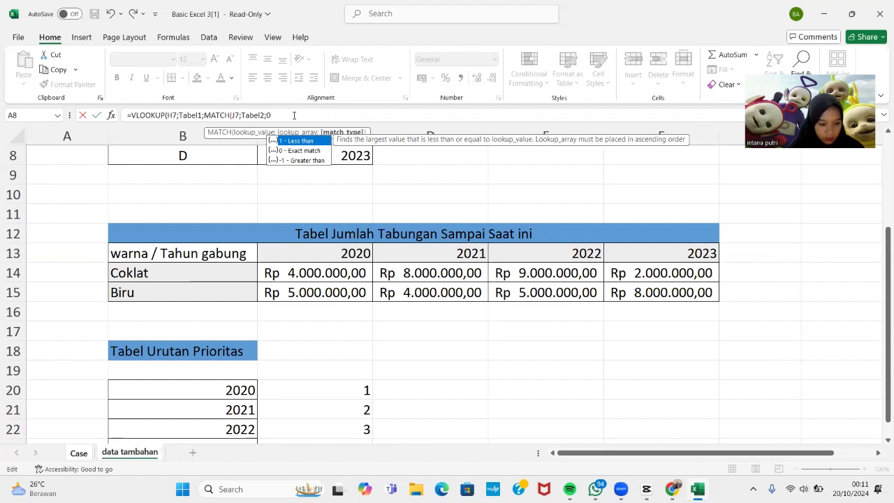
pyautogui.write('0')
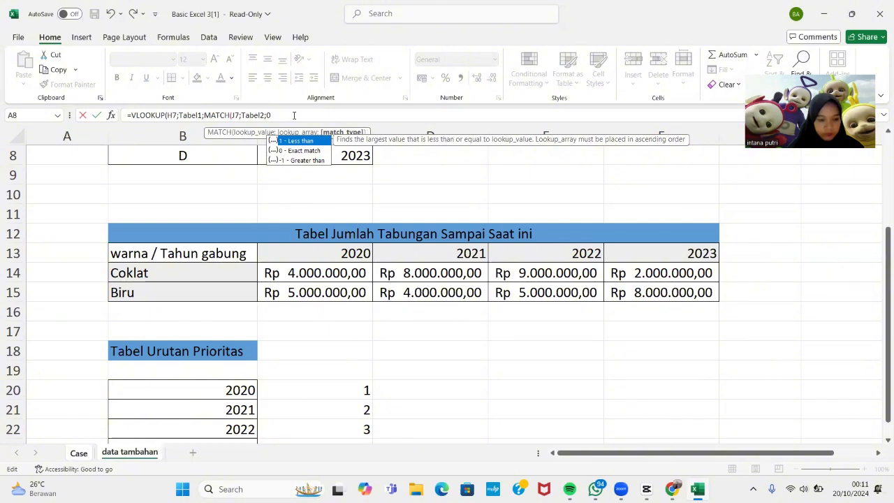
pyautogui.write(')')
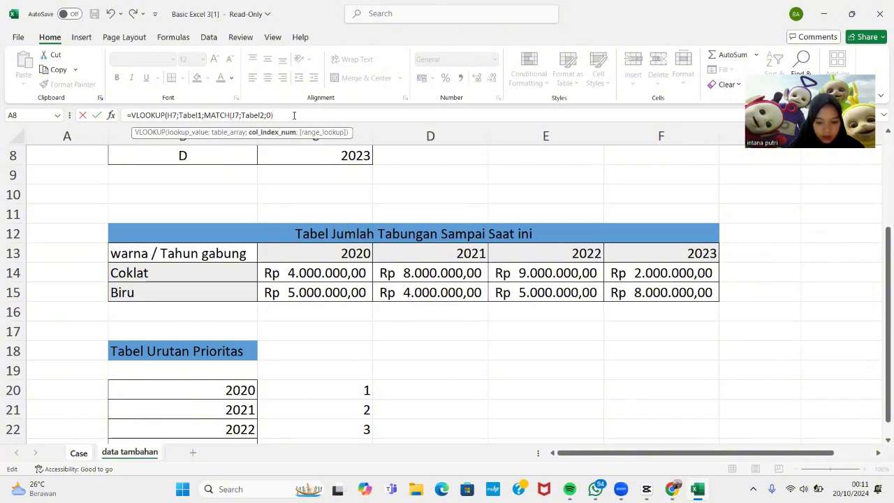
pyautogui.write(';')
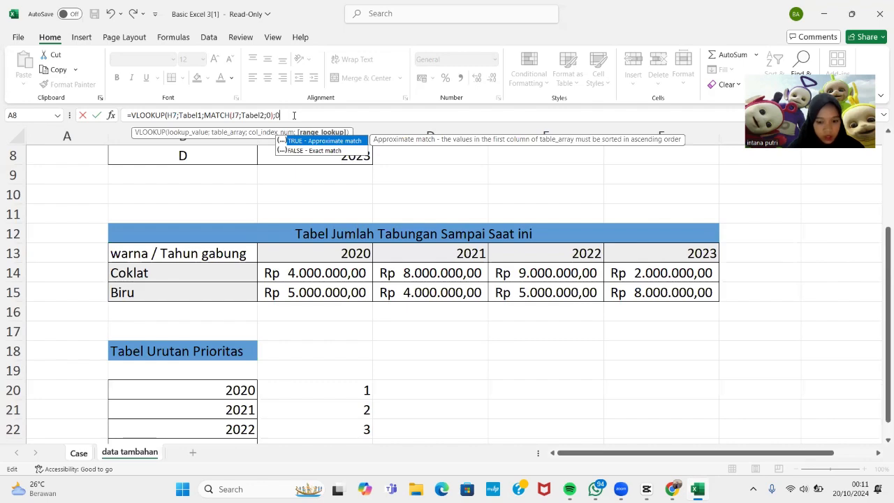
pyautogui.write('0)')
pyautogui.press('Return')
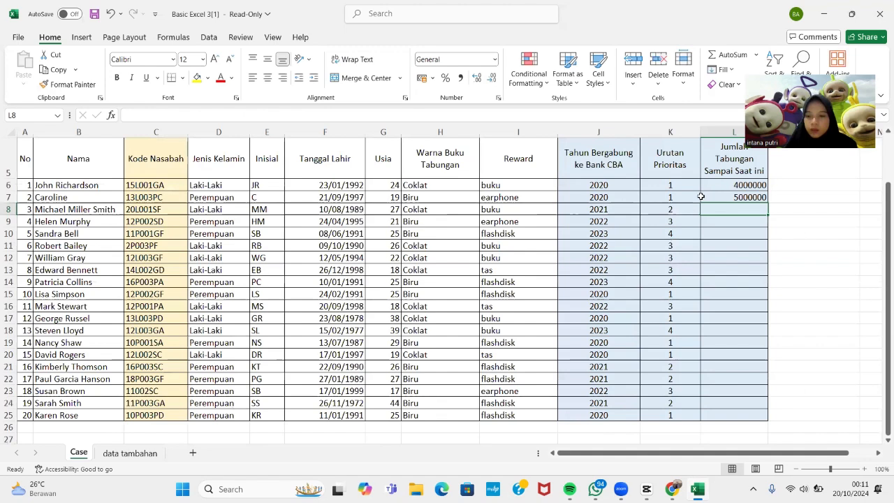
# Step: Fill the L7 VLOOKUP formula down the Jumlah Tabungan column to L25
pyautogui.click(751, 185)
pyautogui.click(746, 198)
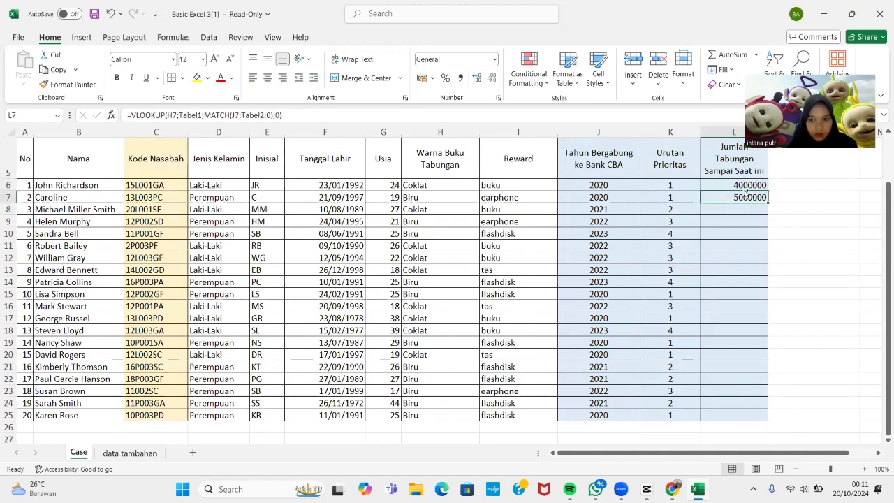
pyautogui.moveTo(767, 204); pyautogui.dragTo(770, 419)
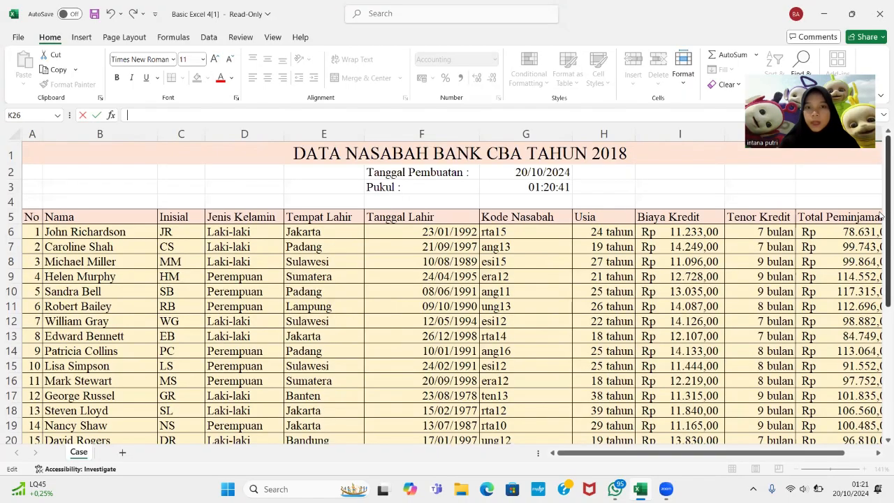
# Step: Begin a SUM formula in K26 of the Basic Excel 4 workbook for Total biaya kredit
pyautogui.moveTo(881, 216); pyautogui.dragTo(881, 362)
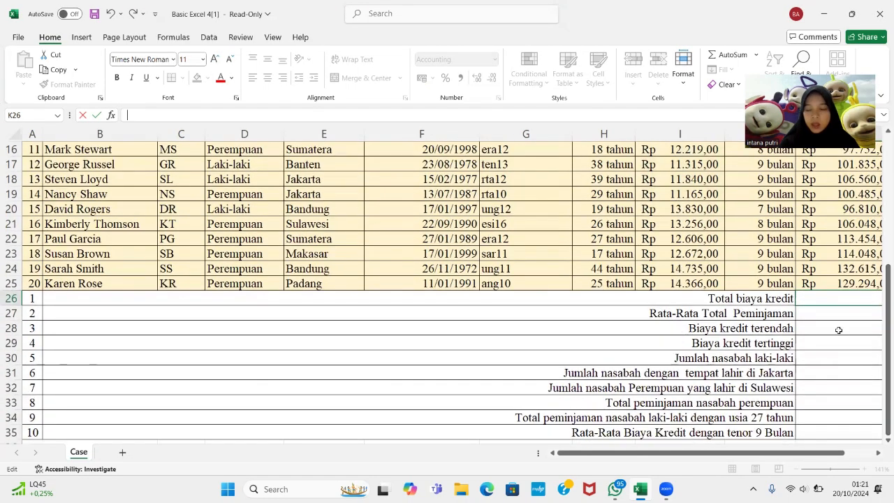
pyautogui.write('=')
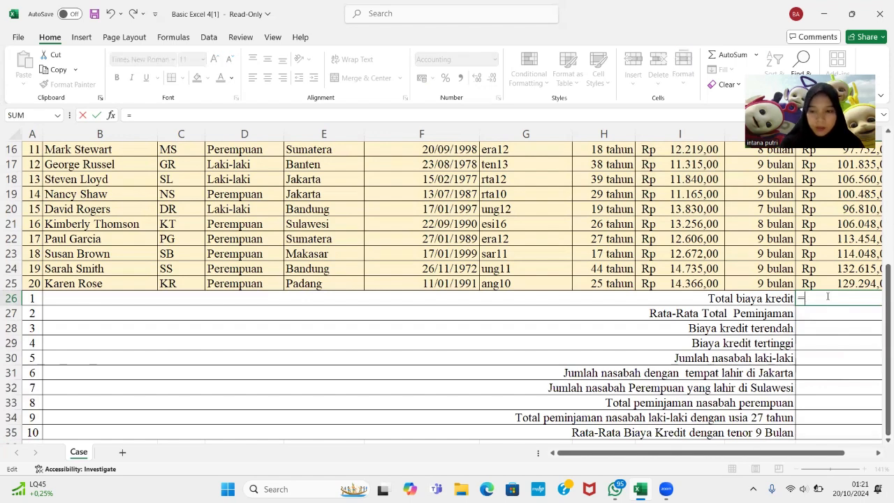
pyautogui.write('sum(')
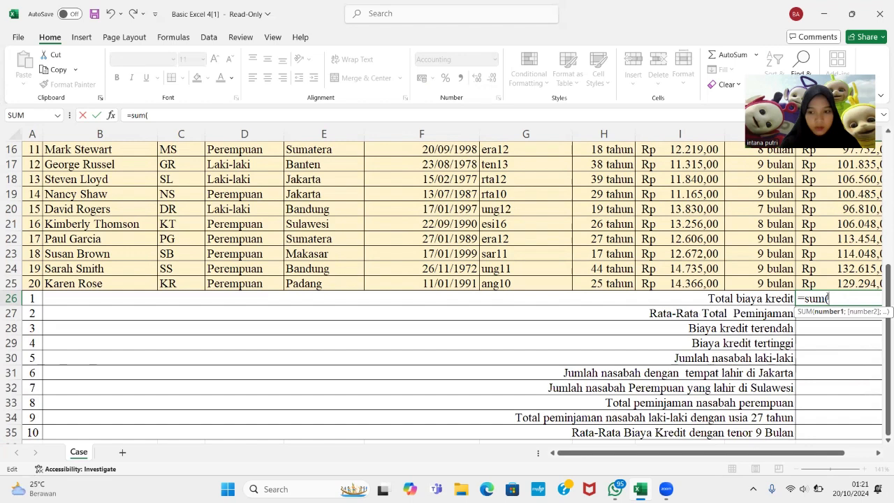
pyautogui.click(828, 297)
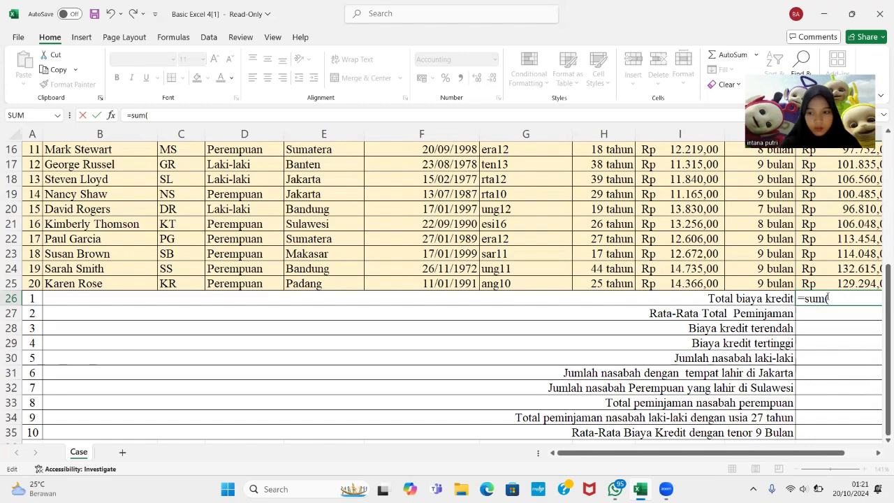
pyautogui.click(674, 151)
pyautogui.press('BackSpace')
pyautogui.press('BackSpace')
pyautogui.press('BackSpace')
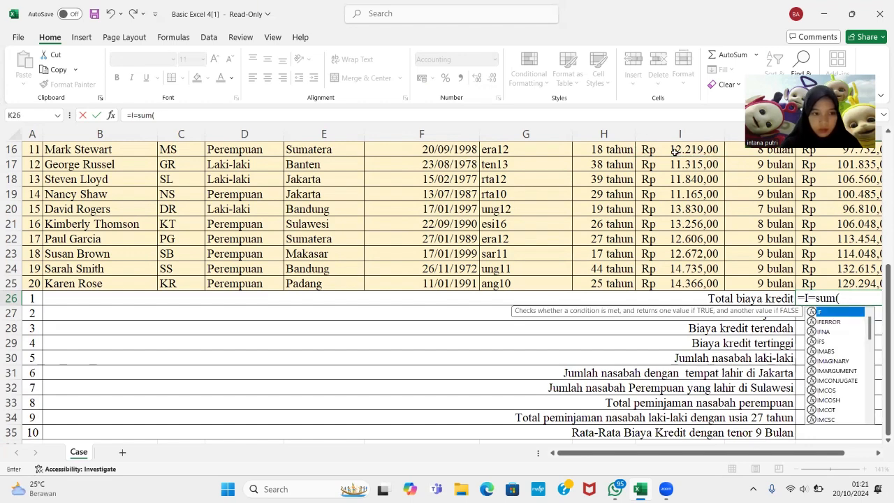
pyautogui.click(208, 119)
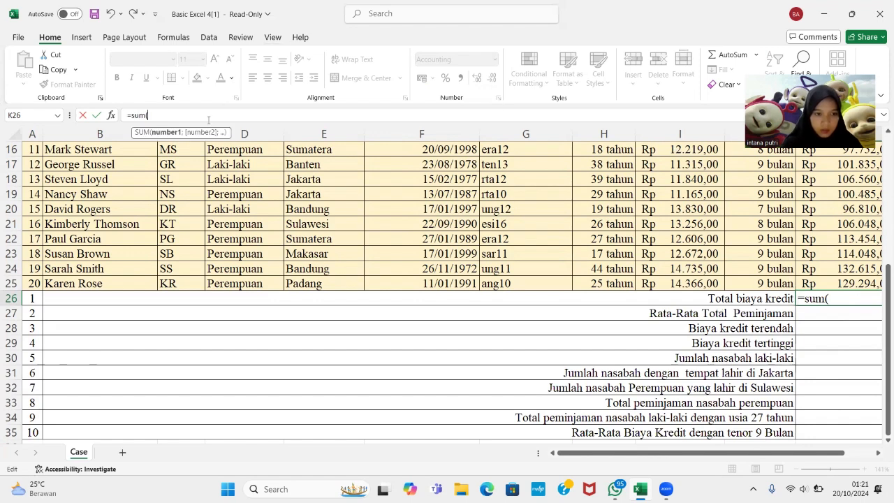
# Step: Complete the K26 SUM with the Biaya Kredit range I6:I25
pyautogui.click(678, 160)
pyautogui.click(678, 156)
pyautogui.press('Up')
pyautogui.press('Up')
pyautogui.press('Up')
pyautogui.press('Up')
pyautogui.press('Up')
pyautogui.press('Up')
pyautogui.press('Up')
pyautogui.press('Up')
pyautogui.press('Up')
pyautogui.press('Up')
pyautogui.press('Up')
pyautogui.press('Up')
pyautogui.press('Up')
pyautogui.press('Up')
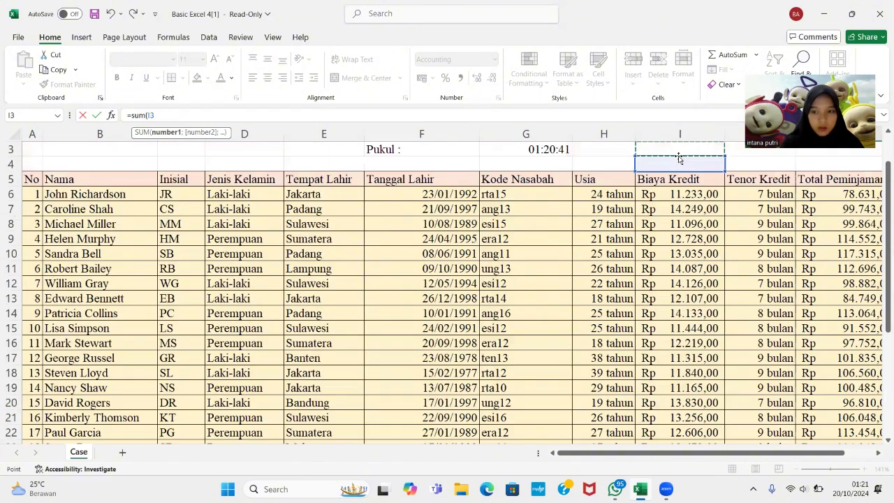
pyautogui.press('Down')
pyautogui.press('Down')
pyautogui.press('Down')
pyautogui.press('Down')
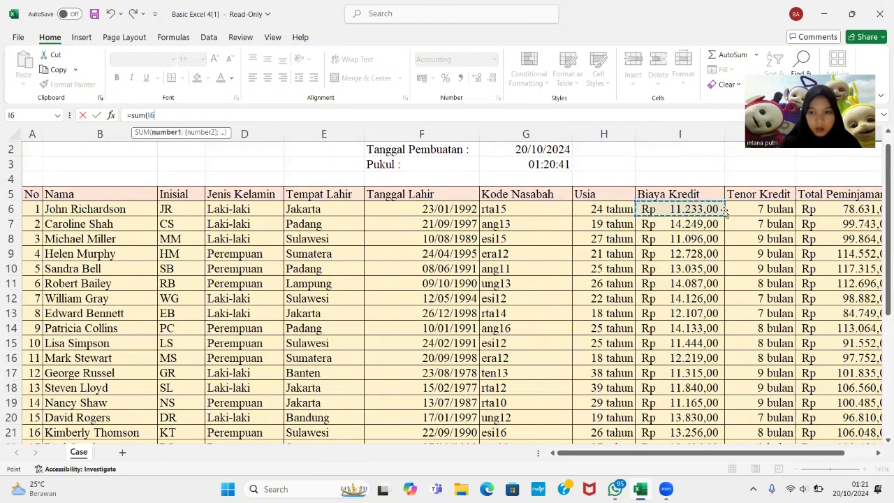
pyautogui.moveTo(712, 205); pyautogui.dragTo(704, 340)
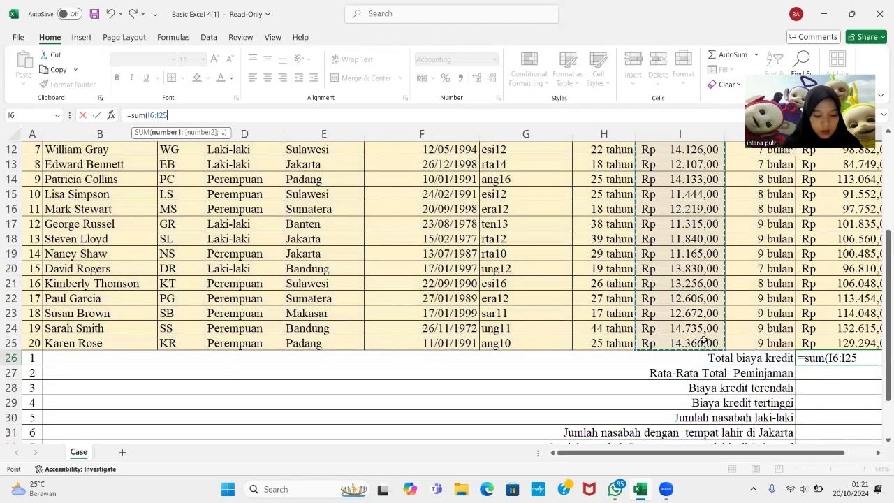
pyautogui.press('Return')
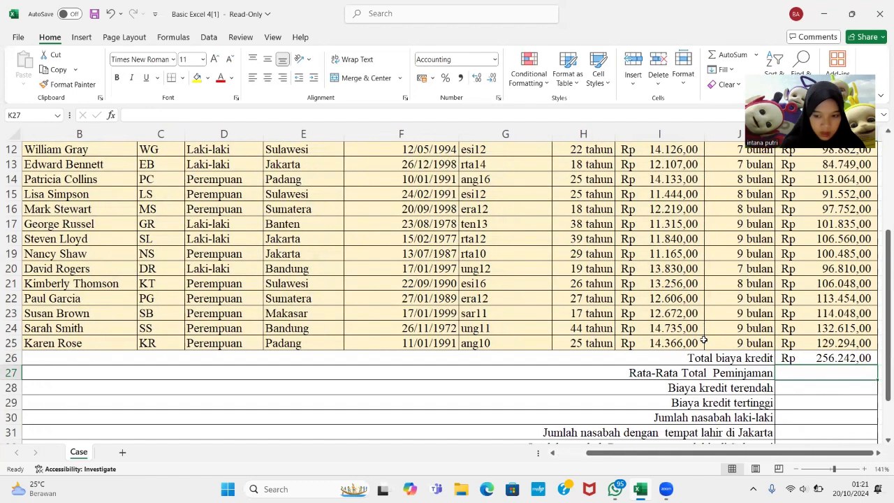
# Step: Calculate Rata-Rata Total Peminjaman in K27 with an AVERAGE of the Total Peminjaman range K6:K25
pyautogui.write('=average')
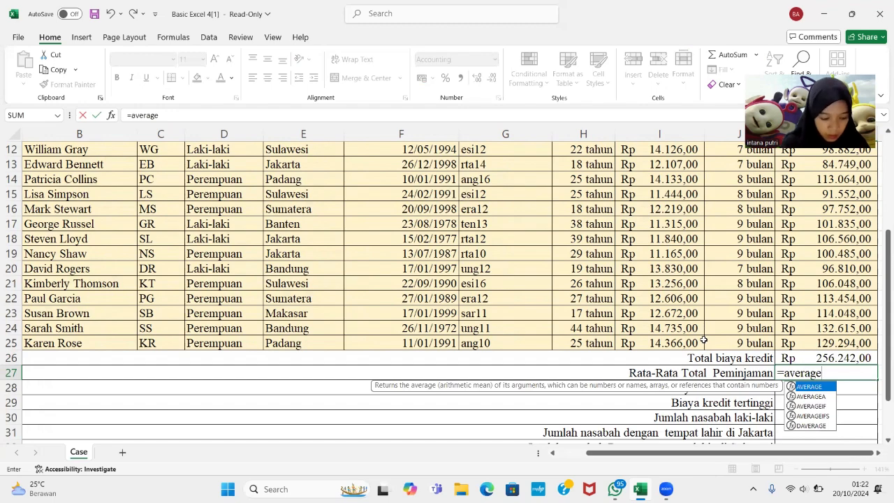
pyautogui.write('(')
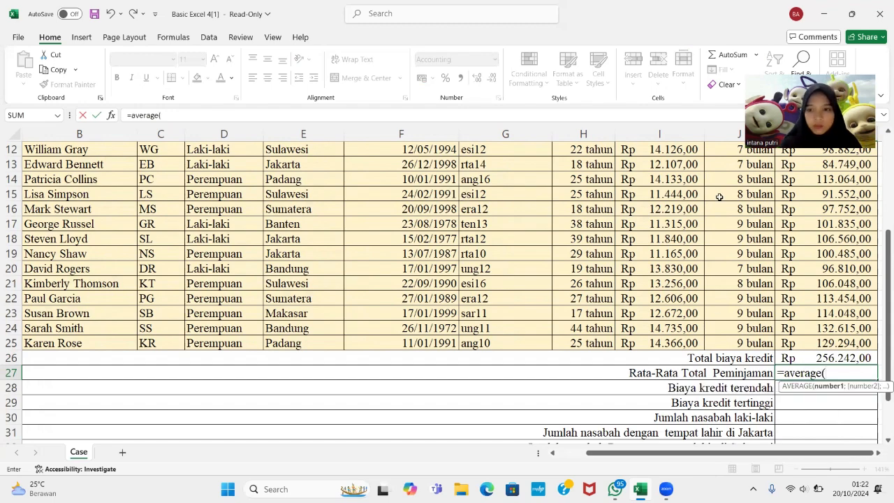
pyautogui.click(836, 182)
pyautogui.press('Up')
pyautogui.press('Up')
pyautogui.press('Up')
pyautogui.press('Up')
pyautogui.press('Up')
pyautogui.press('Up')
pyautogui.press('Up')
pyautogui.press('Up')
pyautogui.press('Up')
pyautogui.press('Up')
pyautogui.press('Up')
pyautogui.press('Up')
pyautogui.moveTo(835, 209); pyautogui.dragTo(817, 328)
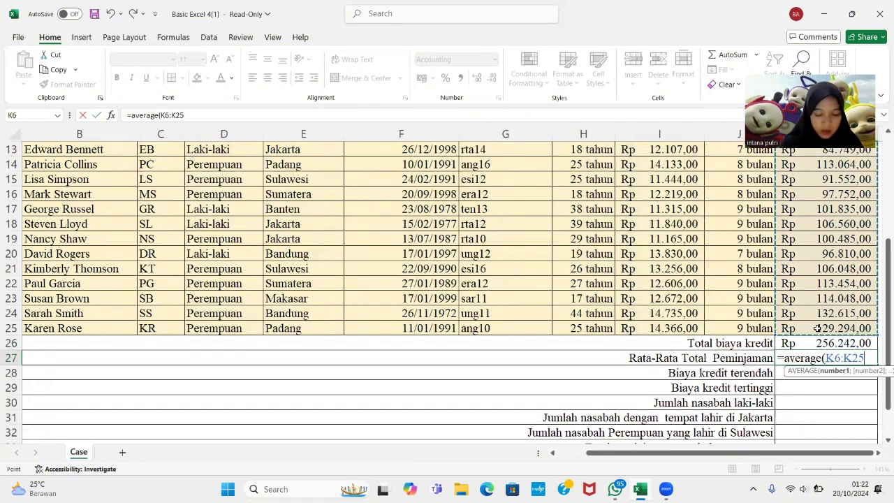
pyautogui.write(')')
pyautogui.press('Return')
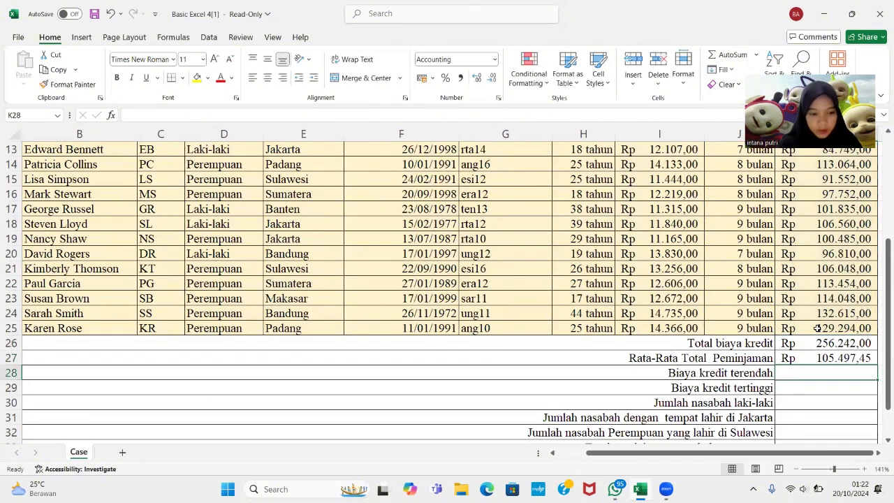
pyautogui.click(811, 357)
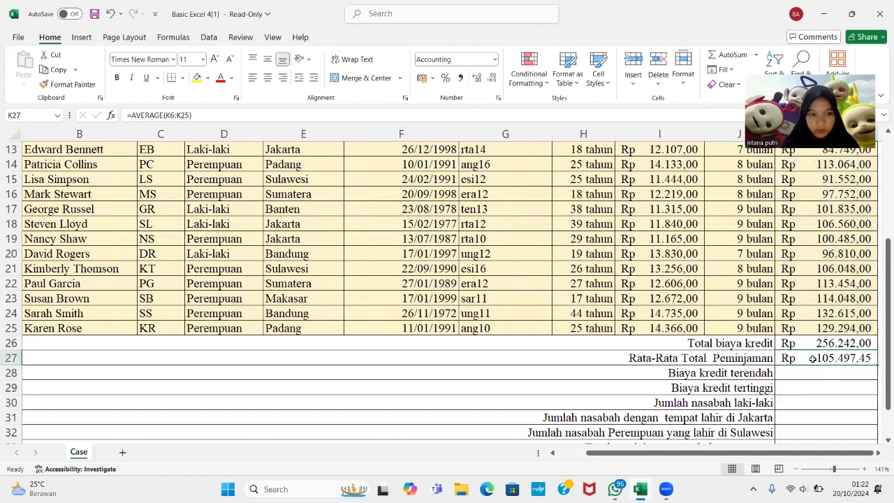
# Step: Calculate Biaya kredit terendah in K28 with a MIN of the range I6:I25
pyautogui.click(802, 374)
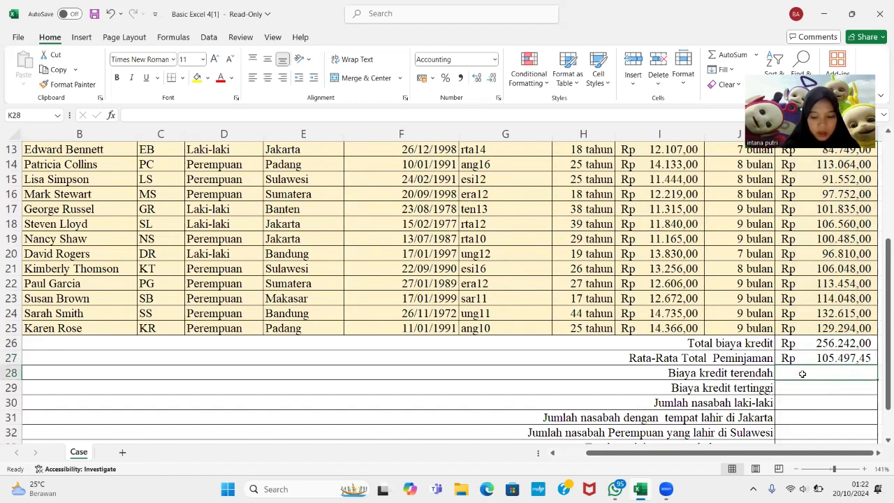
pyautogui.write('=min(')
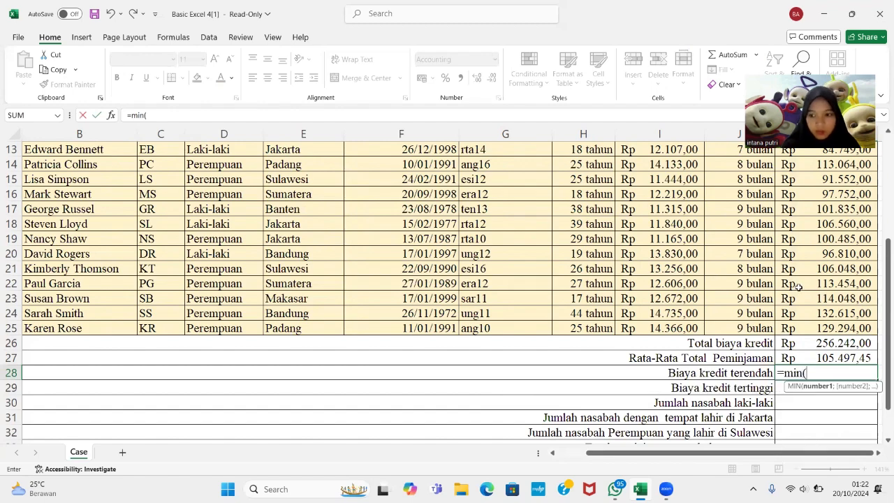
pyautogui.click(702, 157)
pyautogui.scroll(3, 679, 149)
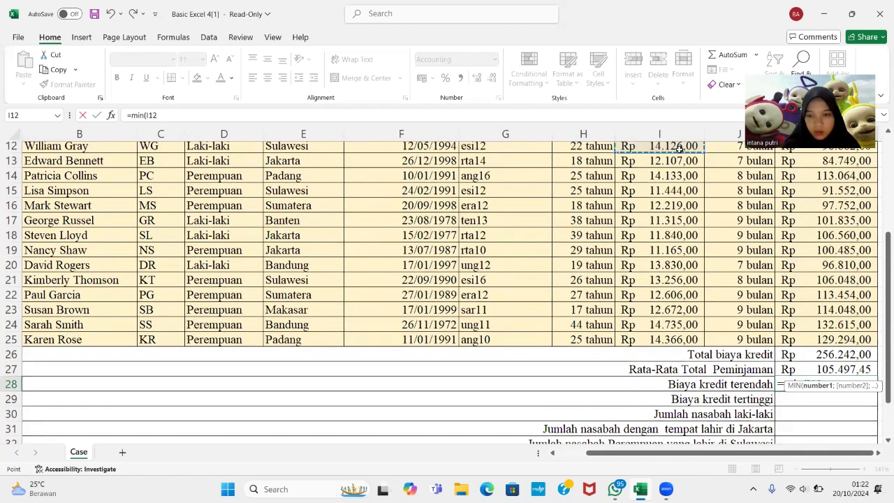
pyautogui.click(678, 148)
pyautogui.moveTo(679, 163); pyautogui.dragTo(681, 354)
pyautogui.write(')')
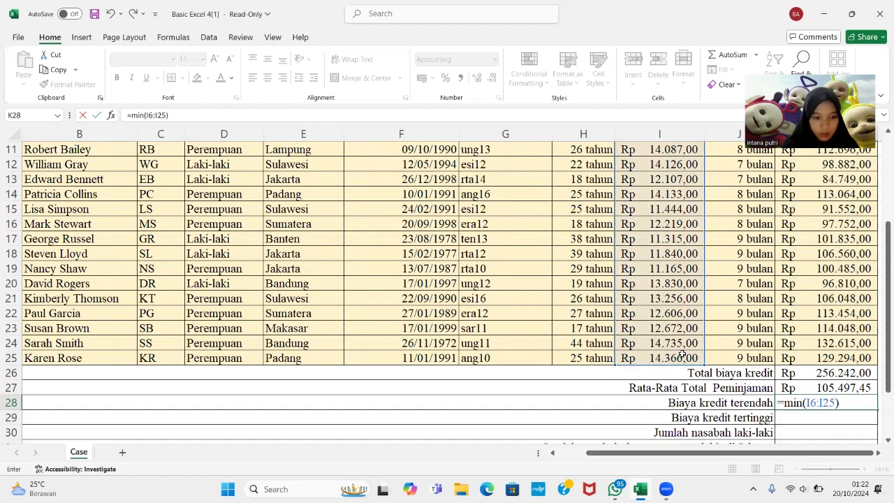
pyautogui.press('Return')
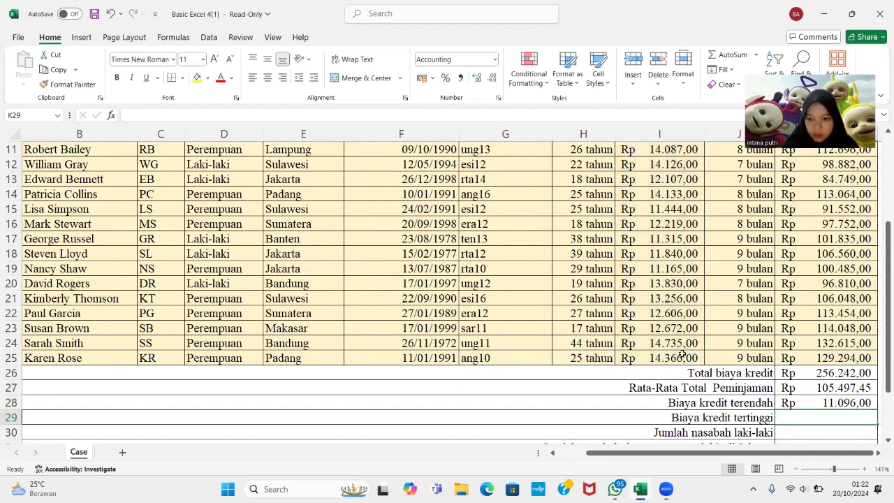
# Step: Calculate Biaya kredit tertinggi in K29 with a MAX of the range I6:I25
pyautogui.write('=max')
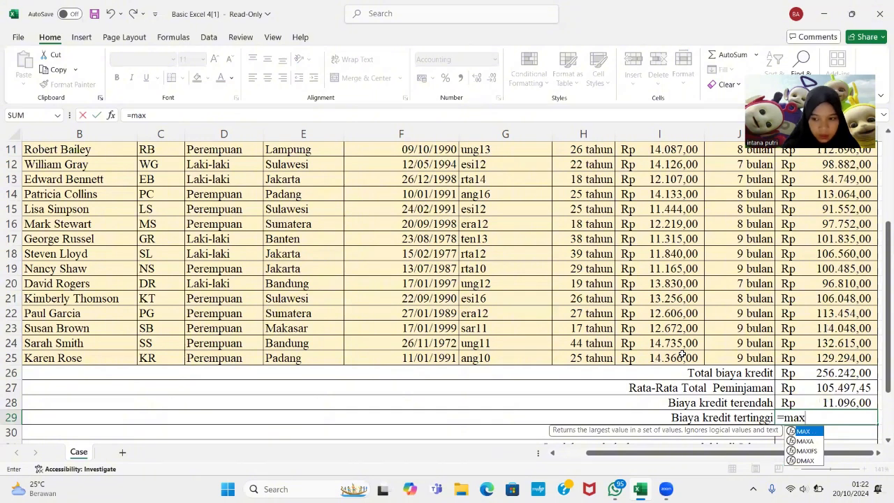
pyautogui.write('(')
pyautogui.click(647, 149)
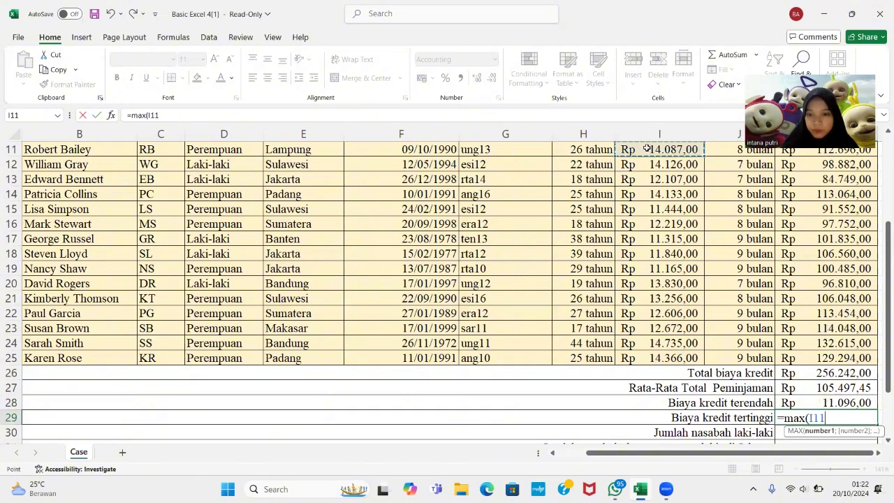
pyautogui.press('Up')
pyautogui.press('Up')
pyautogui.press('Up')
pyautogui.press('Up')
pyautogui.press('Up')
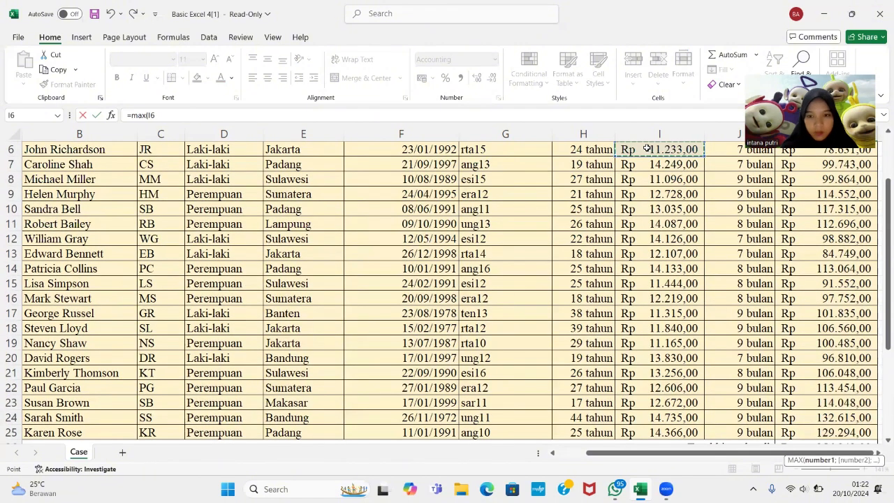
pyautogui.moveTo(648, 149); pyautogui.dragTo(672, 384)
pyautogui.write(')')
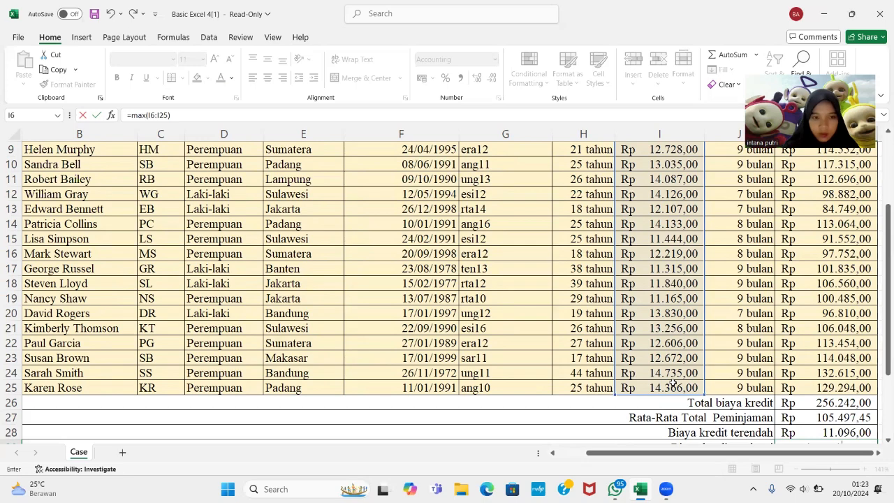
pyautogui.press('Return')
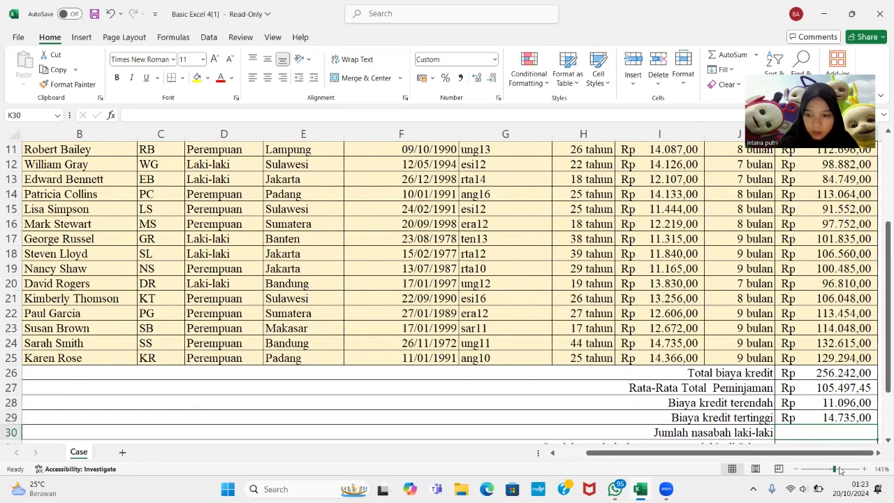
# Step: Count Jumlah nasabah laki-laki in K30 with a COUNTIF over D6:D25, using the Laki-laki cell D20 as the criterion
pyautogui.write('=countig')
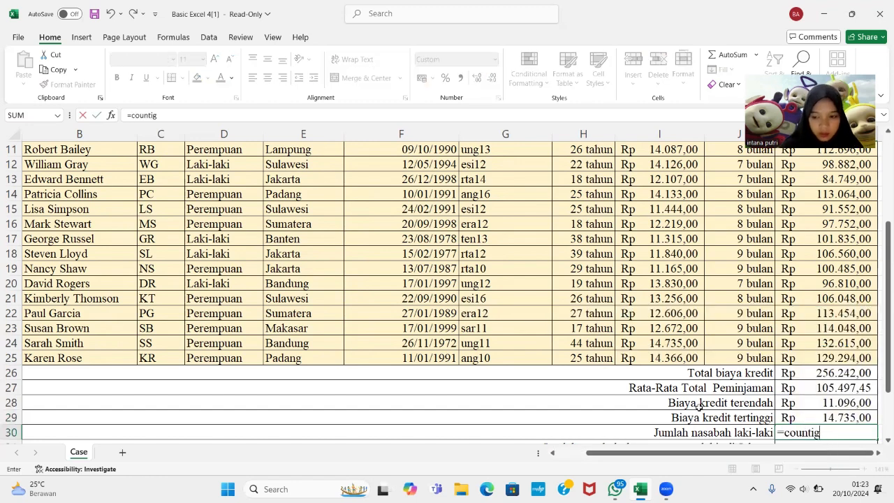
pyautogui.press('BackSpace')
pyautogui.write('f(')
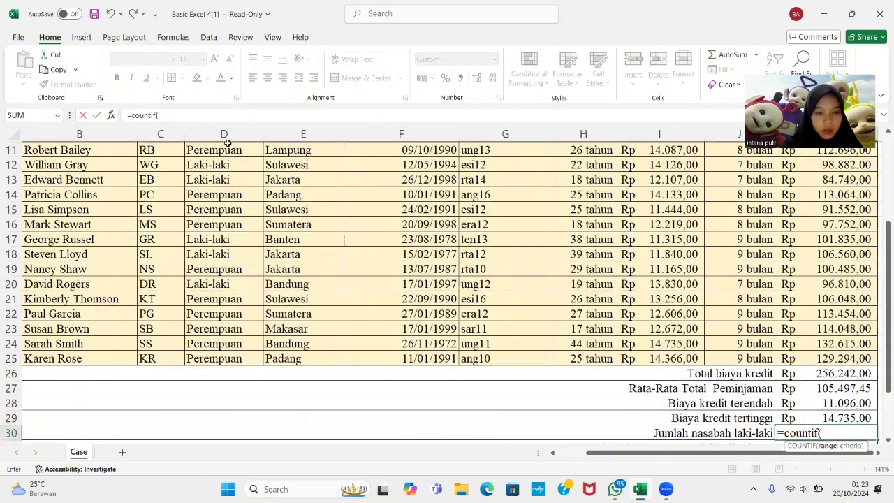
pyautogui.click(226, 150)
pyautogui.scroll(2, 225, 150)
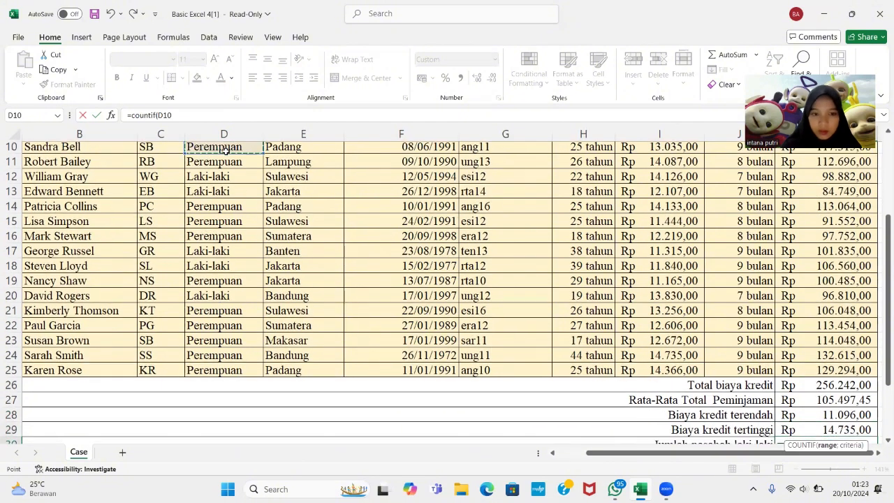
pyautogui.click(226, 150)
pyautogui.moveTo(226, 151); pyautogui.dragTo(230, 433)
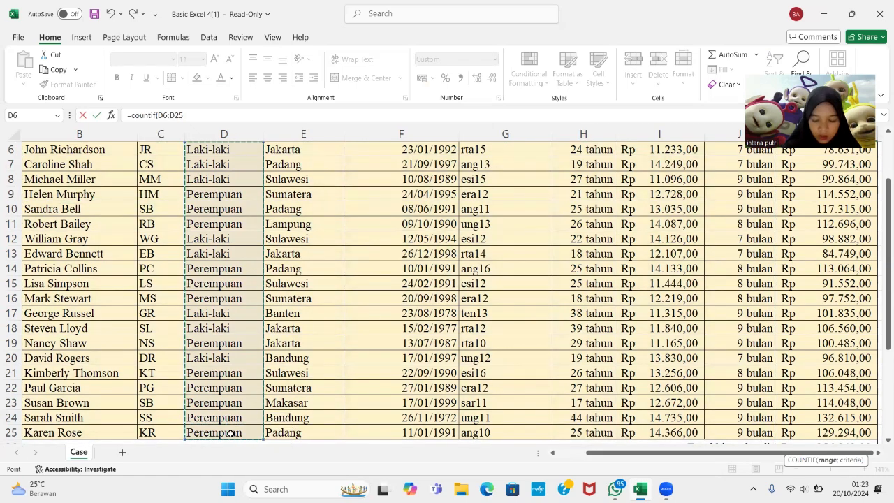
pyautogui.write(';')
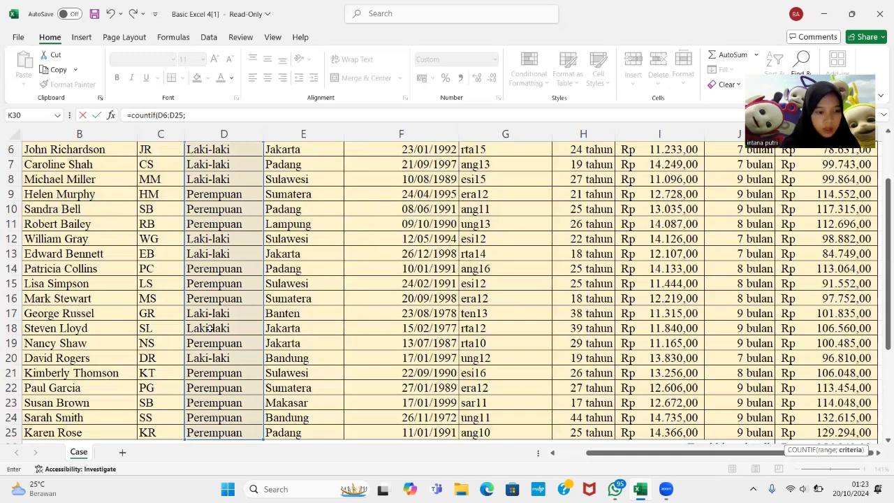
pyautogui.click(204, 357)
pyautogui.write(')')
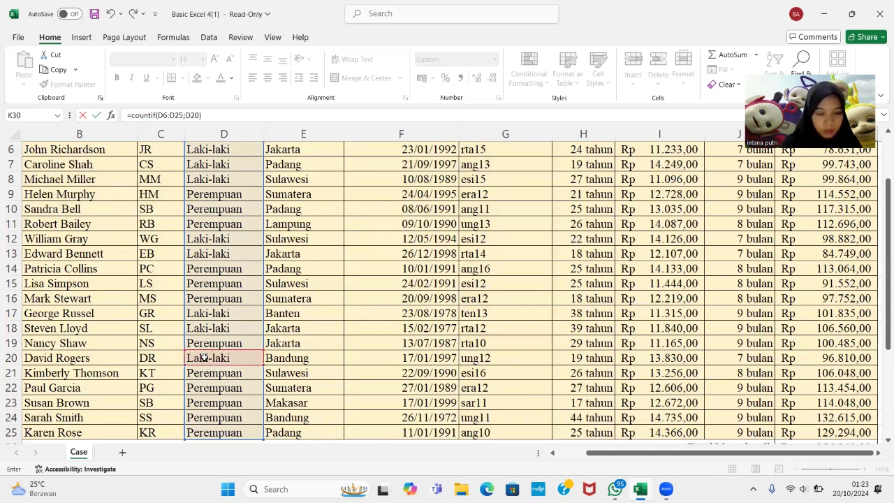
pyautogui.press('Return')
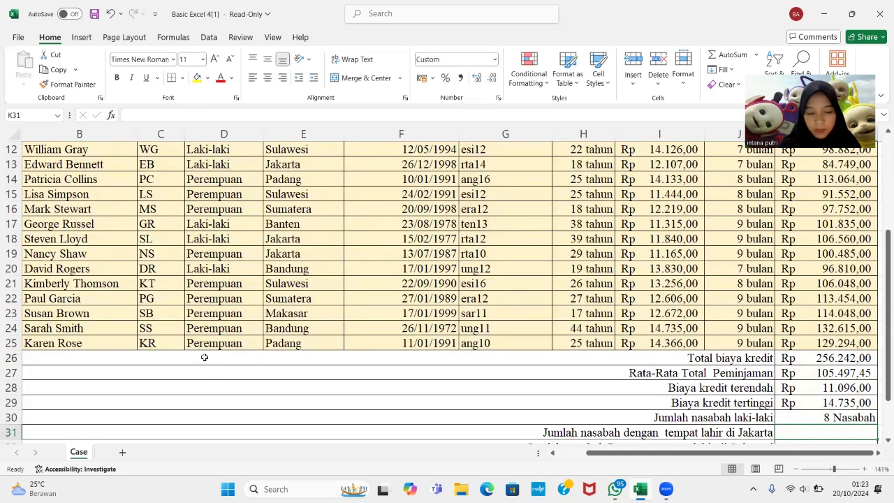
# Step: Count the customers born in Jakarta in K31 with a COUNTIF over E6:E25, using the Jakarta cell E19 as the criterion
pyautogui.write('=')
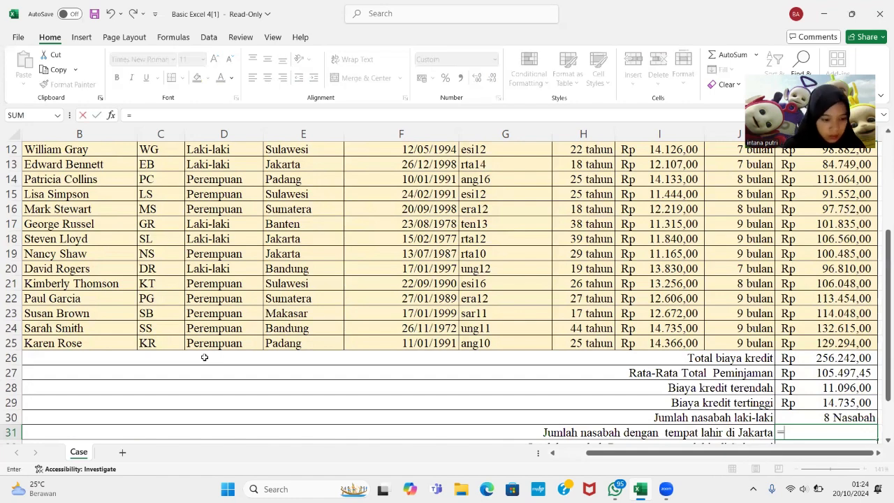
pyautogui.write('countif(')
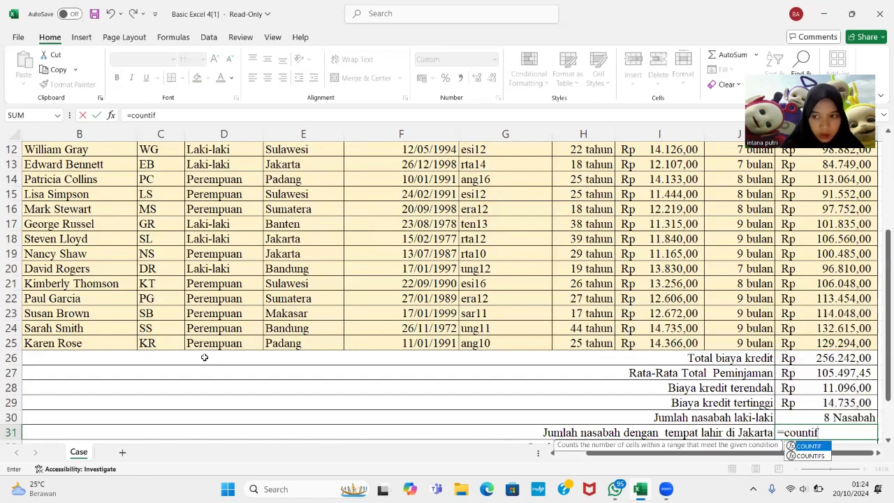
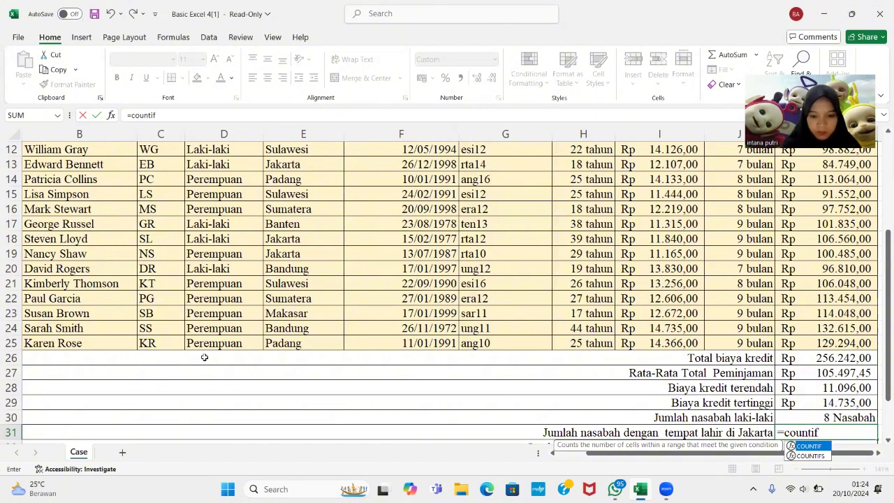
pyautogui.write('(')
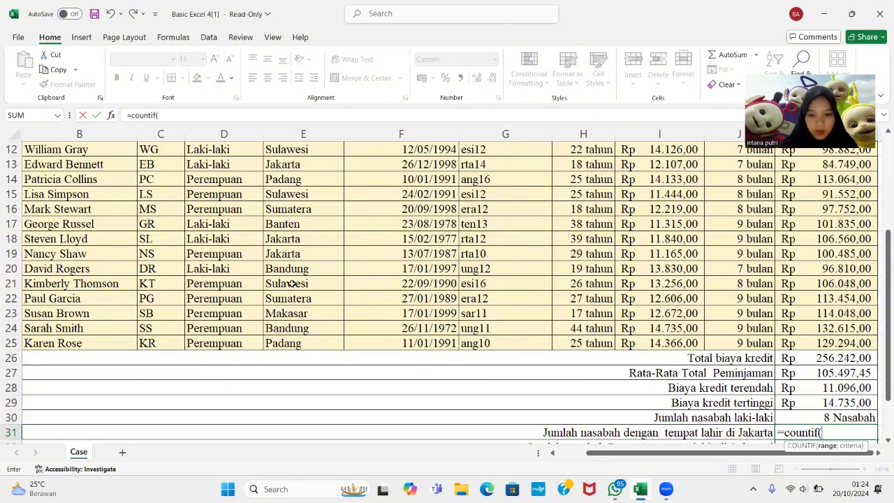
pyautogui.click(308, 151)
pyautogui.press('Up')
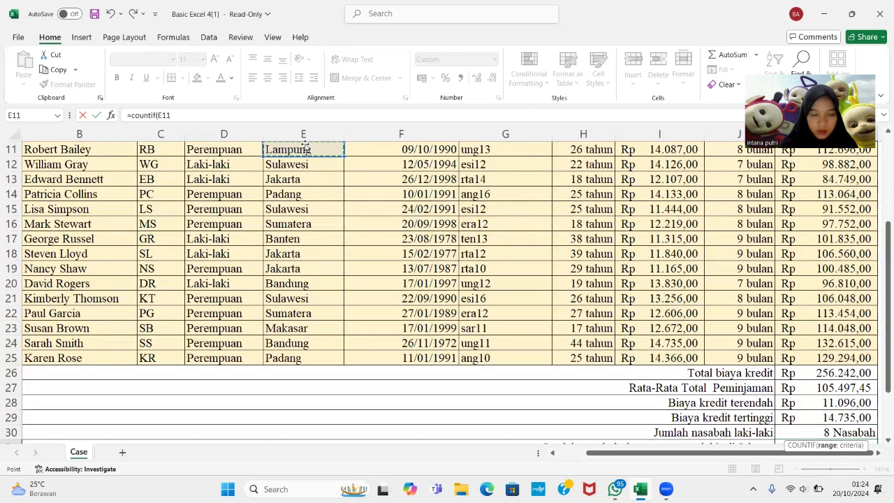
pyautogui.press('Up')
pyautogui.press('Up')
pyautogui.press('Up')
pyautogui.press('Up')
pyautogui.press('Up')
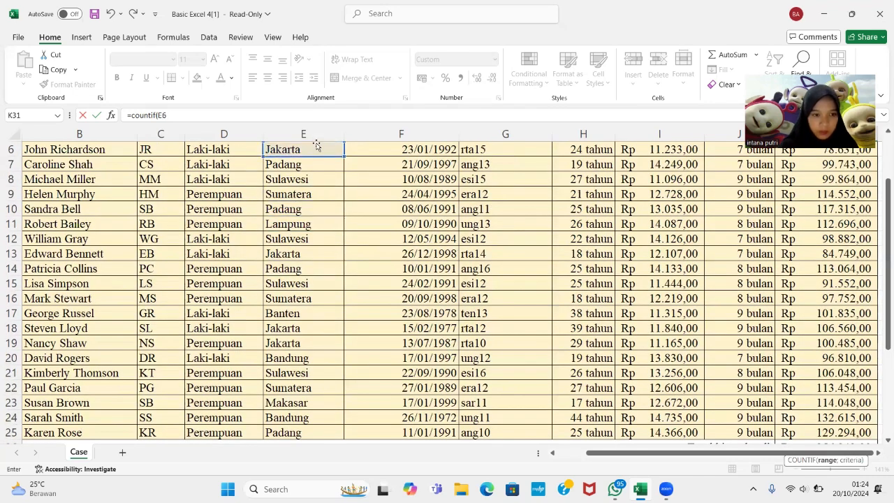
pyautogui.press('BackSpace')
pyautogui.press('BackSpace')
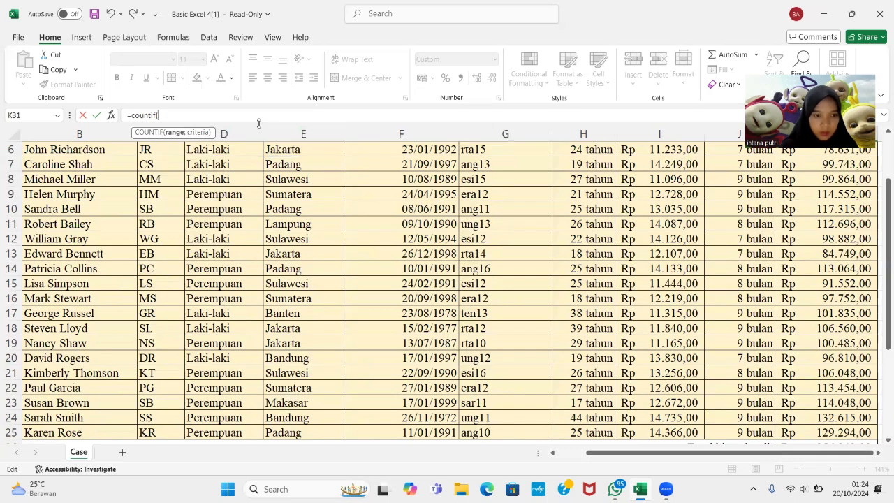
pyautogui.moveTo(308, 151); pyautogui.dragTo(308, 433)
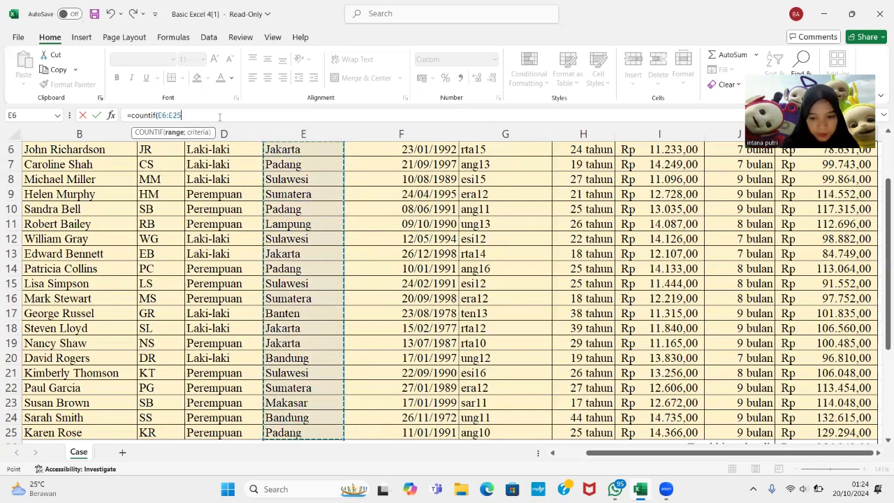
pyautogui.write(';')
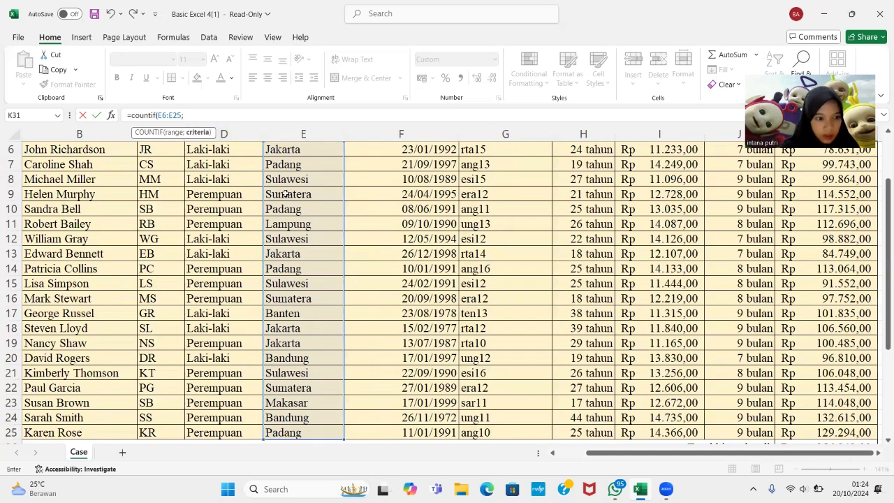
pyautogui.click(287, 344)
pyautogui.write(')')
pyautogui.press('Return')
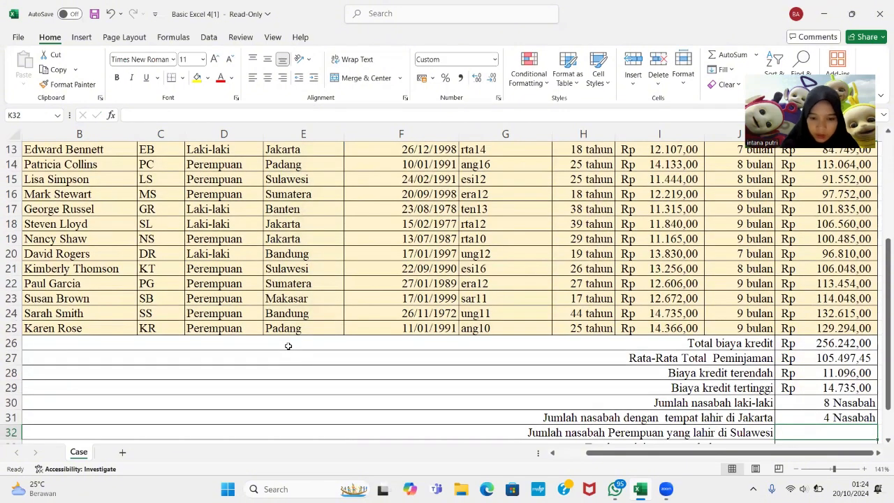
# Step: Start a COUNTIFS in K32 for Perempuan customers born in Sulawesi, with range D6:D25 and the Perempuan cell D21 as first criterion
pyautogui.write('=')
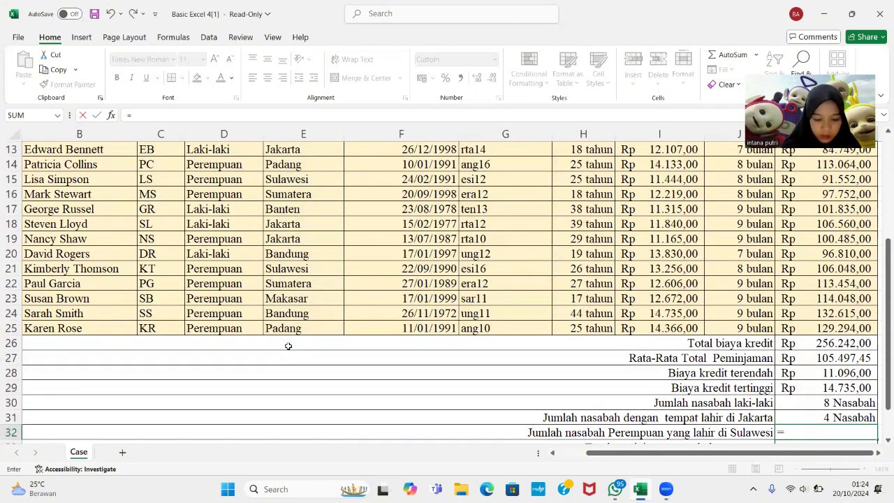
pyautogui.write('countifs')
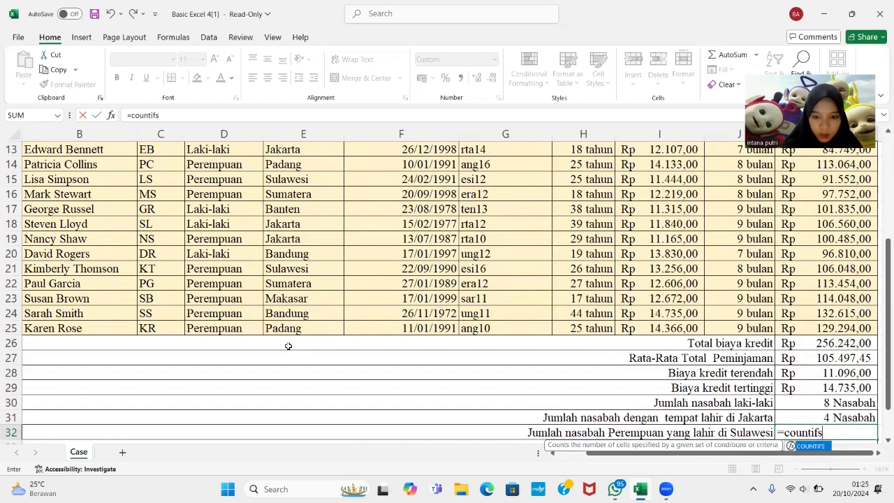
pyautogui.write('(')
pyautogui.click(236, 150)
pyautogui.press('Up')
pyautogui.press('Up')
pyautogui.press('Up')
pyautogui.press('Up')
pyautogui.press('Up')
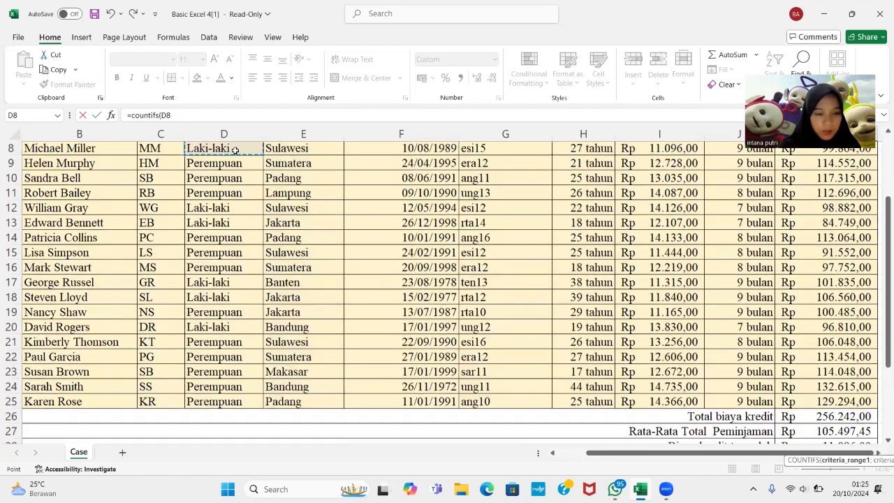
pyautogui.scroll(2, 236, 149)
pyautogui.moveTo(236, 149); pyautogui.dragTo(237, 432)
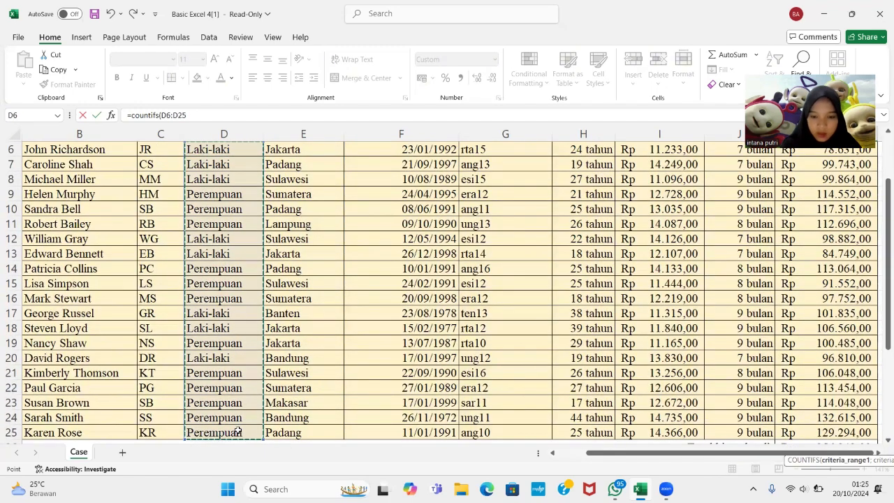
pyautogui.write(';')
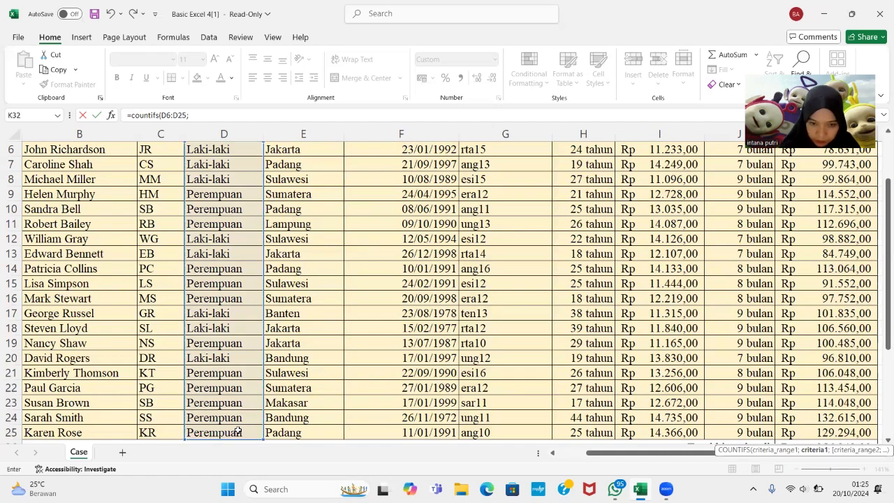
pyautogui.click(242, 373)
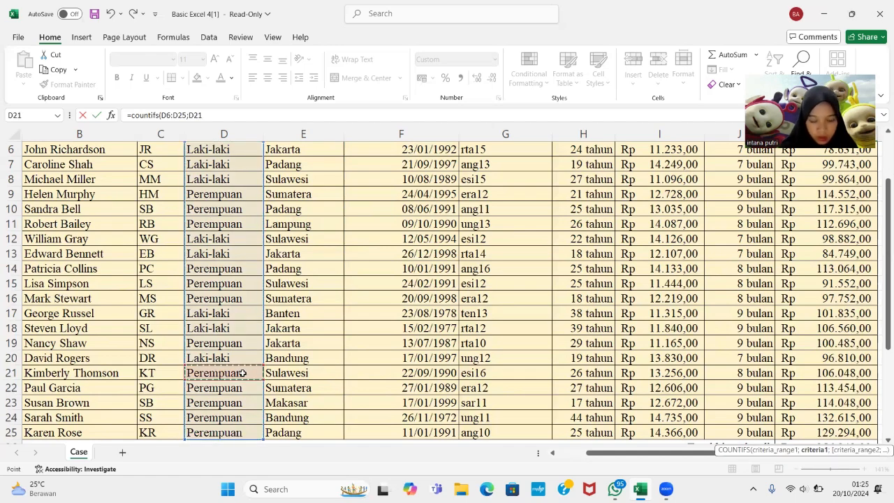
pyautogui.write(';')
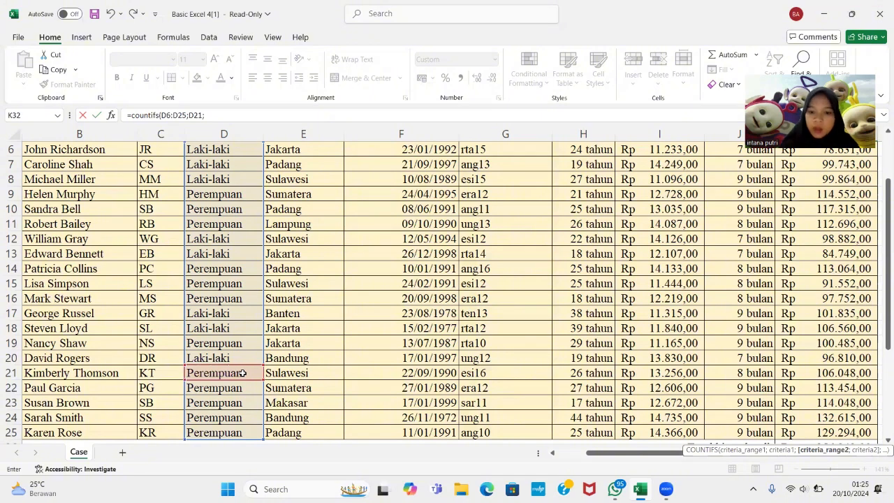
# Step: Complete the K32 COUNTIFS with the birthplace range E6:E25 and the Sulawesi cell E15 as second criterion
pyautogui.moveTo(307, 148); pyautogui.dragTo(296, 435)
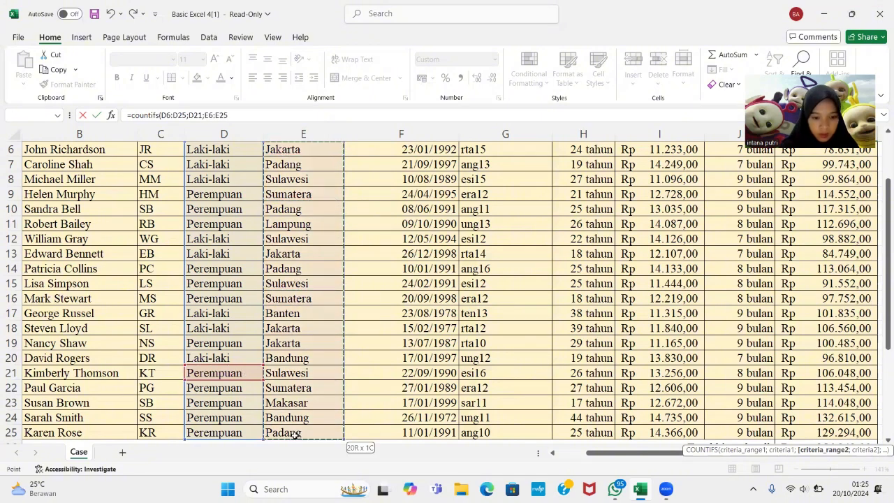
pyautogui.write(';')
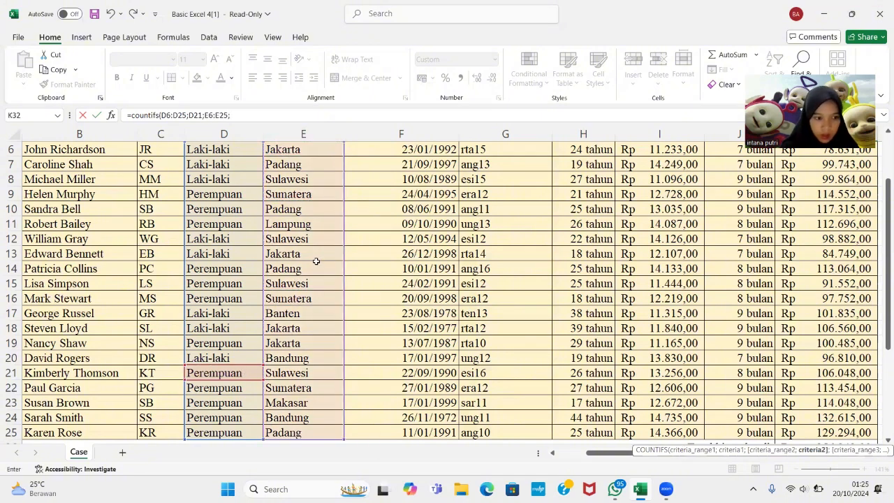
pyautogui.click(305, 283)
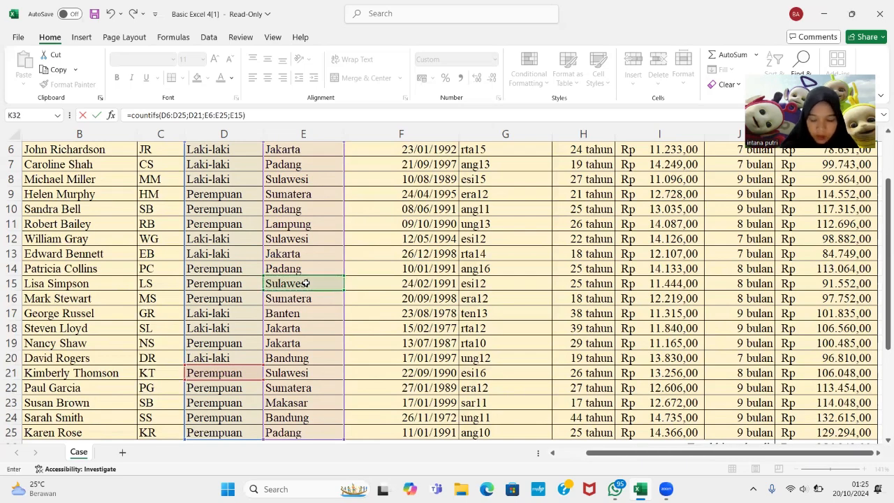
pyautogui.press('Return')
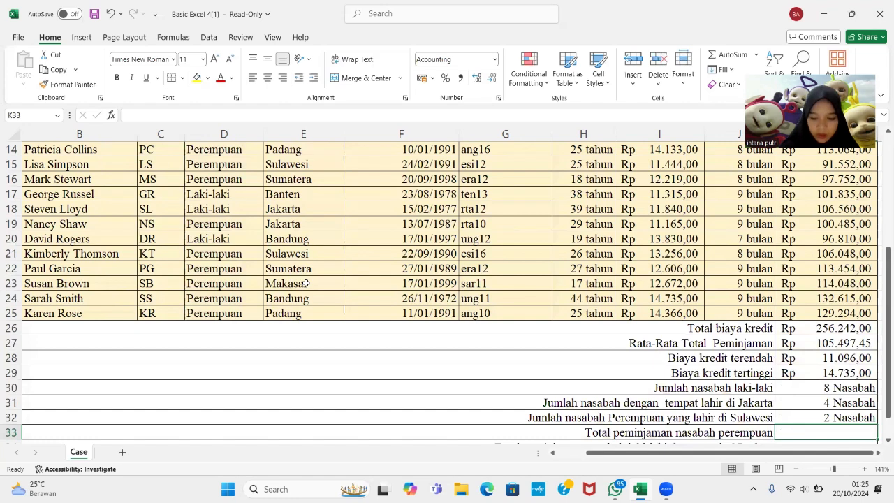
# Step: Start a SUMIF in K33 for Total peminjaman nasabah perempuan, with range D6:D25 and the Perempuan cell D9 as criterion
pyautogui.write('=sumif')
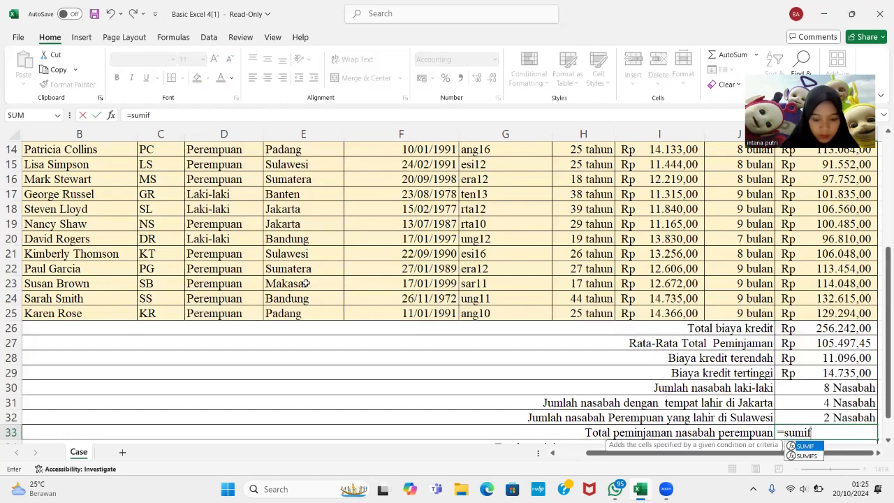
pyautogui.write('(')
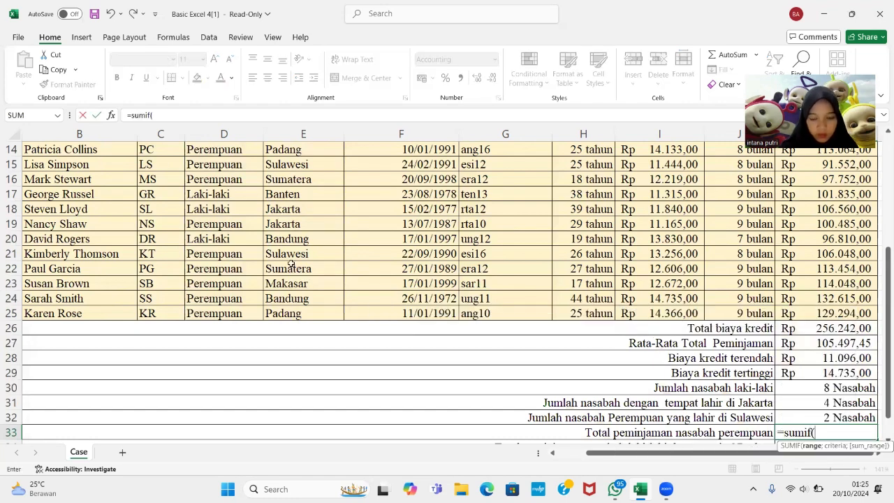
pyautogui.click(227, 151)
pyautogui.press('Up')
pyautogui.press('Up')
pyautogui.press('Up')
pyautogui.press('Up')
pyautogui.press('Up')
pyautogui.press('Up')
pyautogui.press('Up')
pyautogui.press('Up')
pyautogui.press('Up')
pyautogui.press('Up')
pyautogui.press('Up')
pyautogui.press('Down')
pyautogui.press('Down')
pyautogui.press('Down')
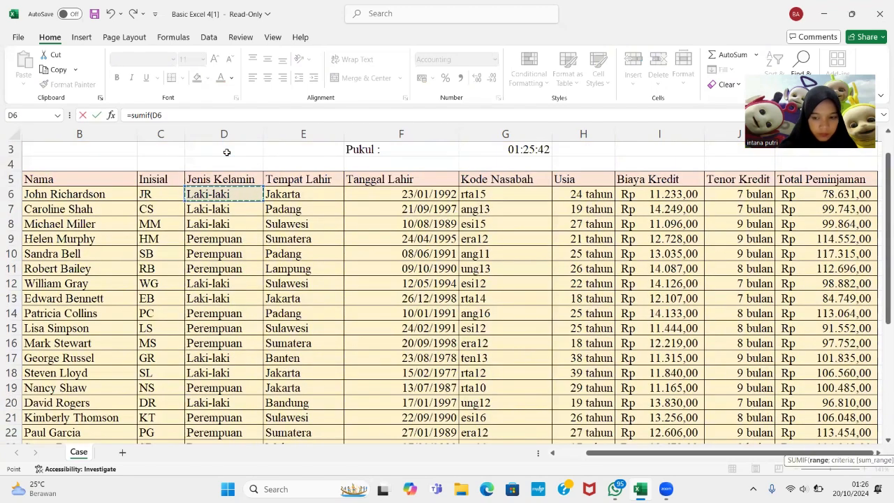
pyautogui.moveTo(245, 198); pyautogui.dragTo(231, 329)
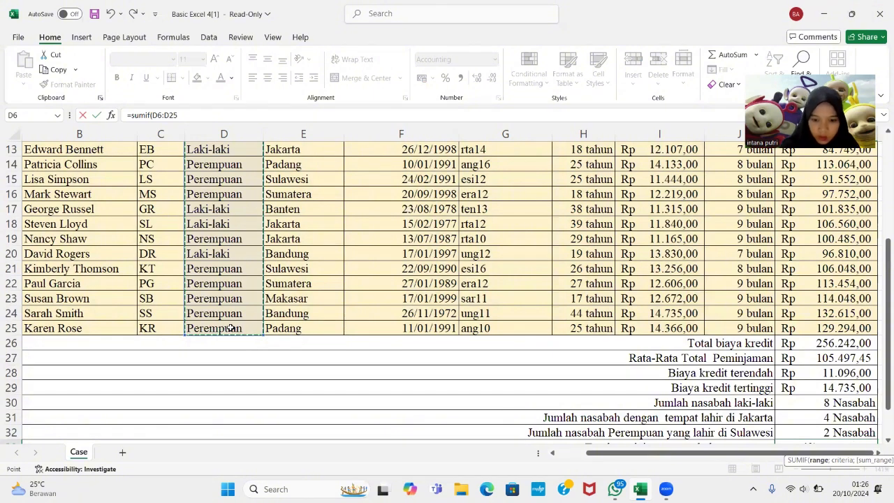
pyautogui.write(';')
pyautogui.click(241, 166)
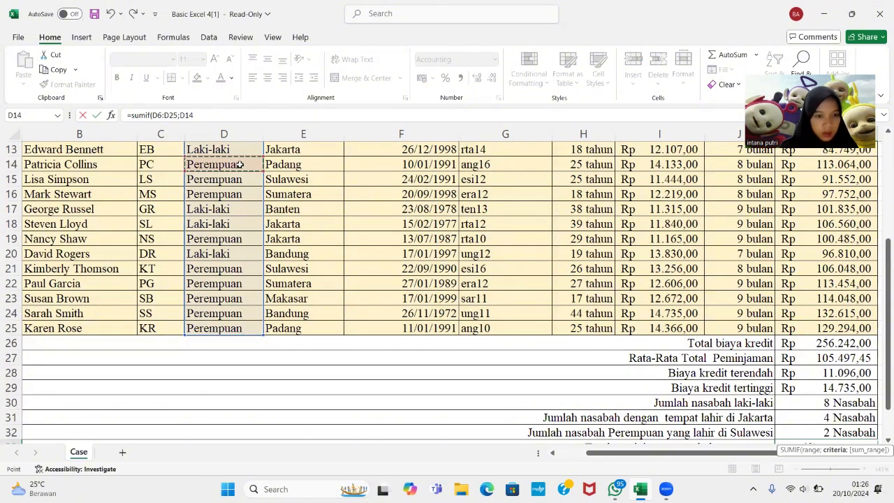
pyautogui.press('Up')
pyautogui.press('Up')
pyautogui.press('Up')
pyautogui.press('Up')
pyautogui.press('Up')
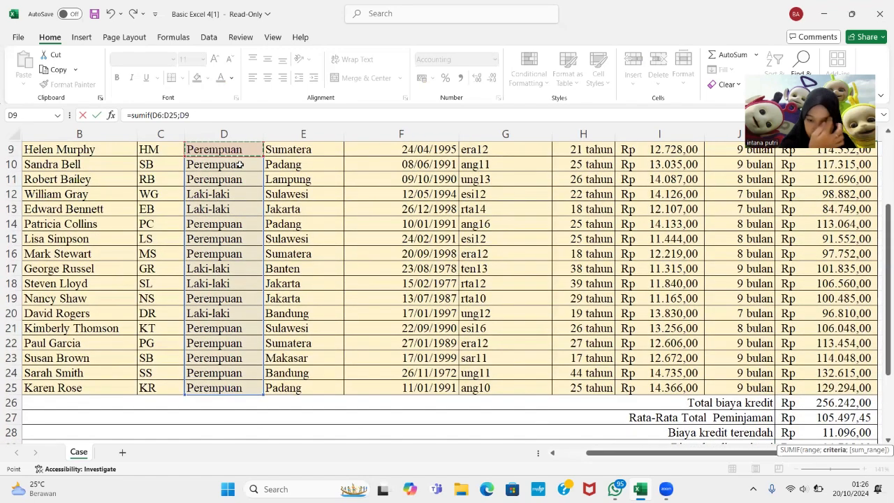
pyautogui.write(';')
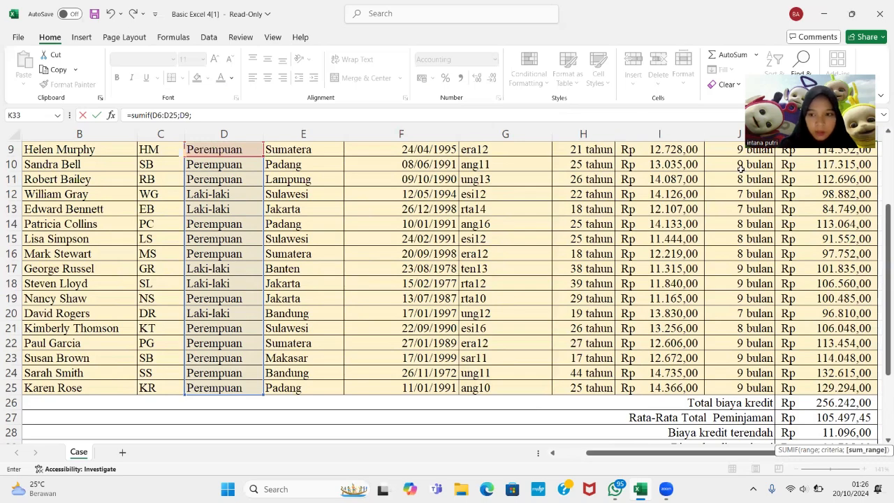
# Step: Complete the K33 SUMIF with the Total Peminjaman values K6:K25 as the sum range
pyautogui.click(816, 179)
pyautogui.press('Up')
pyautogui.press('Up')
pyautogui.press('Up')
pyautogui.press('Up')
pyautogui.press('Up')
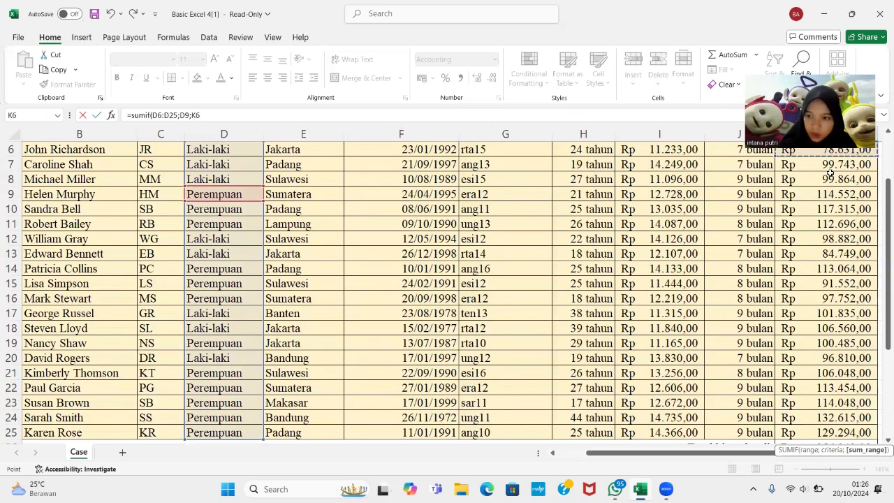
pyautogui.scroll(1, 830, 173)
pyautogui.moveTo(830, 172); pyautogui.dragTo(836, 360)
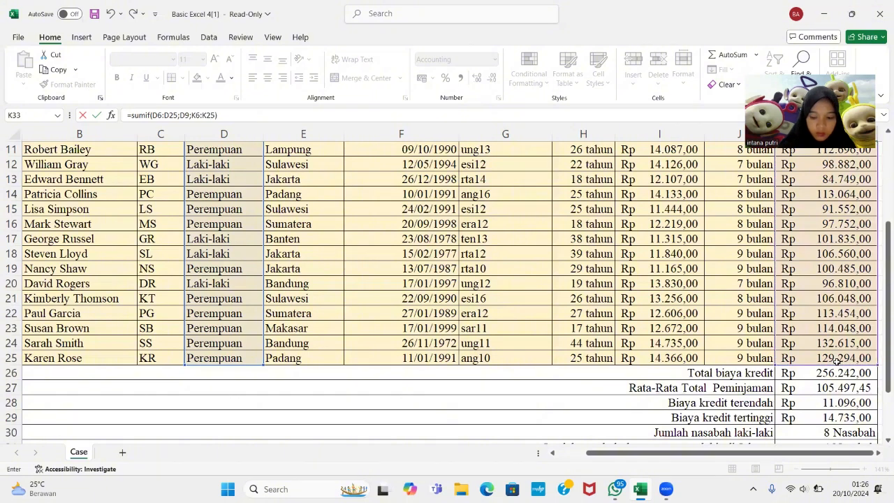
pyautogui.press('Return')
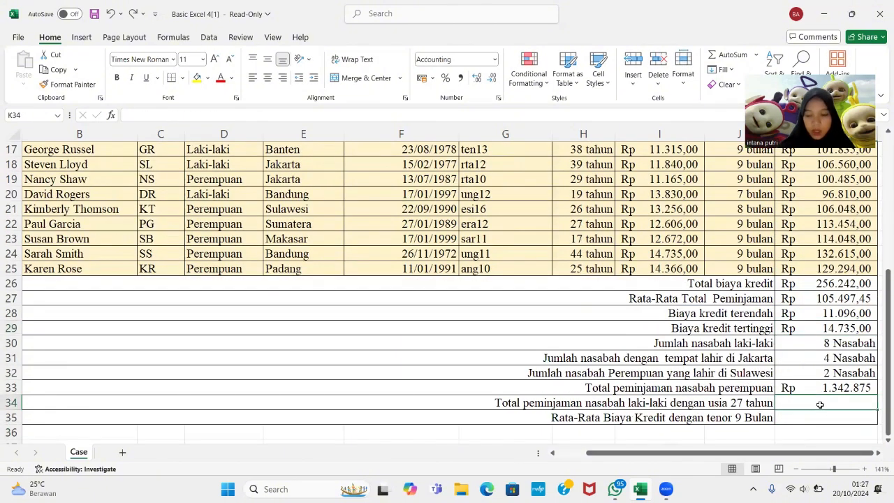
# Step: Start a SUMIFS in K34 for the loans of male customers aged 27, with K6:K25 as the sum range
pyautogui.write('=s')
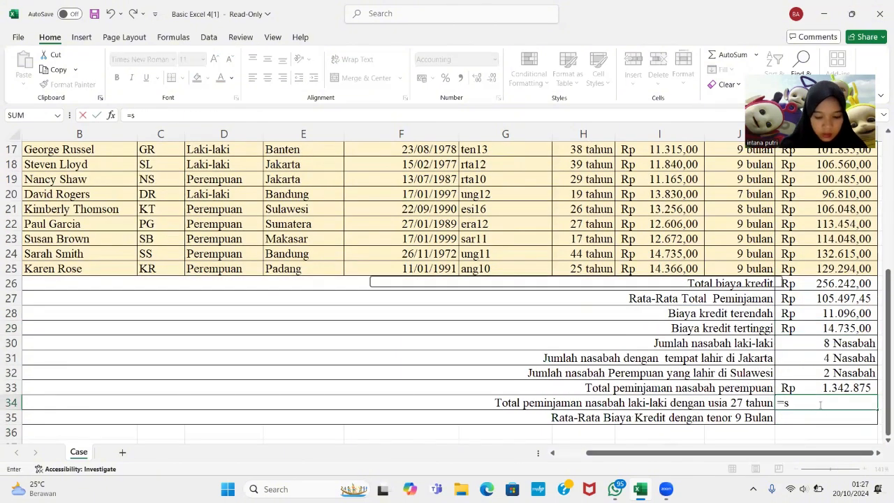
pyautogui.write('umifs(')
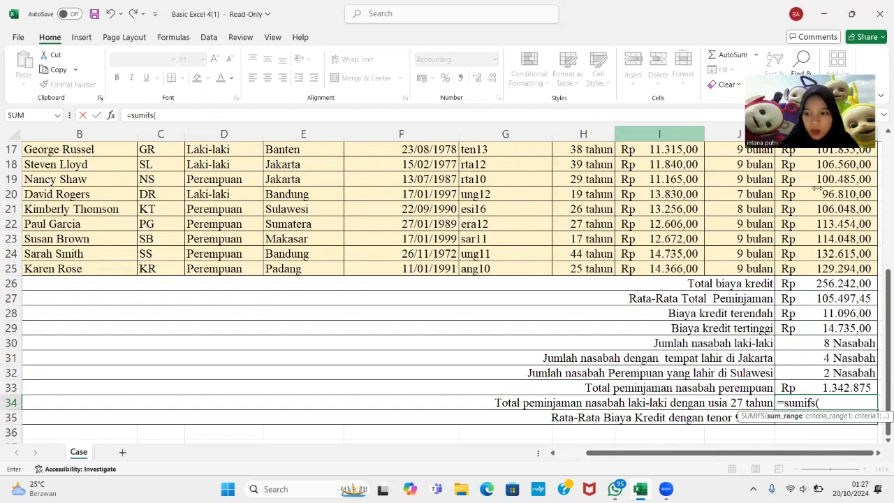
pyautogui.scroll(5, 816, 189)
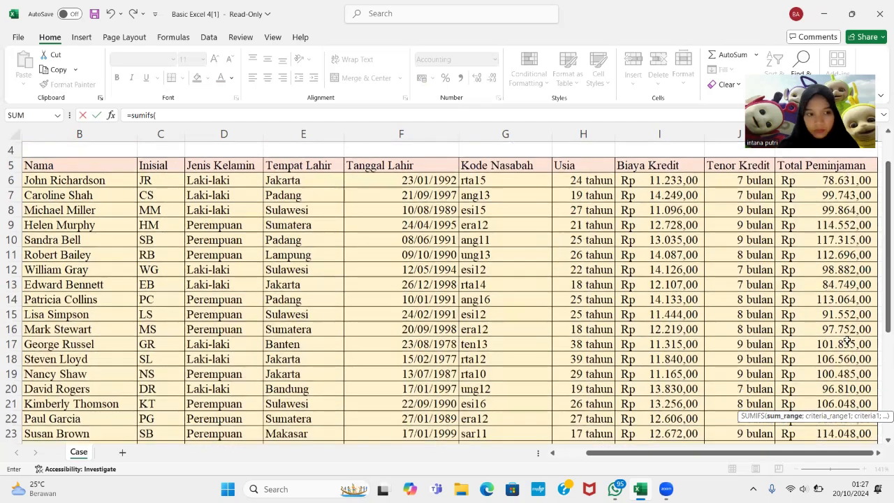
pyautogui.moveTo(824, 180); pyautogui.dragTo(829, 379)
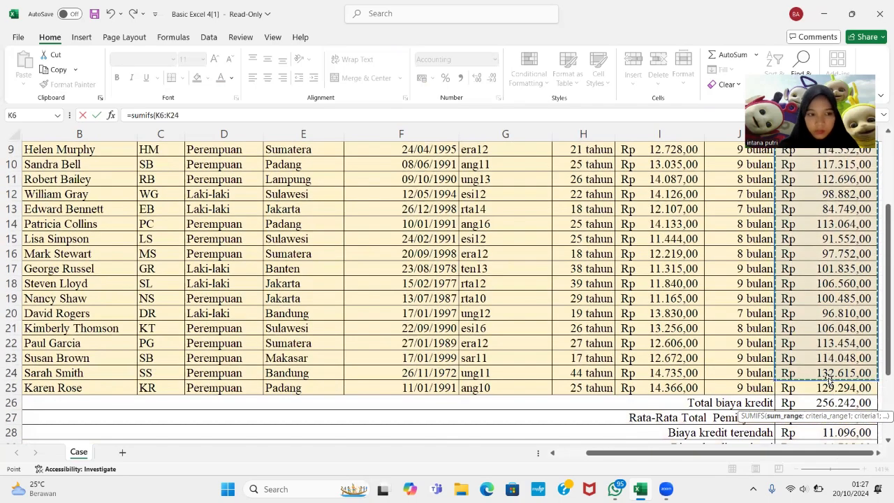
pyautogui.scroll(2, 870, 206)
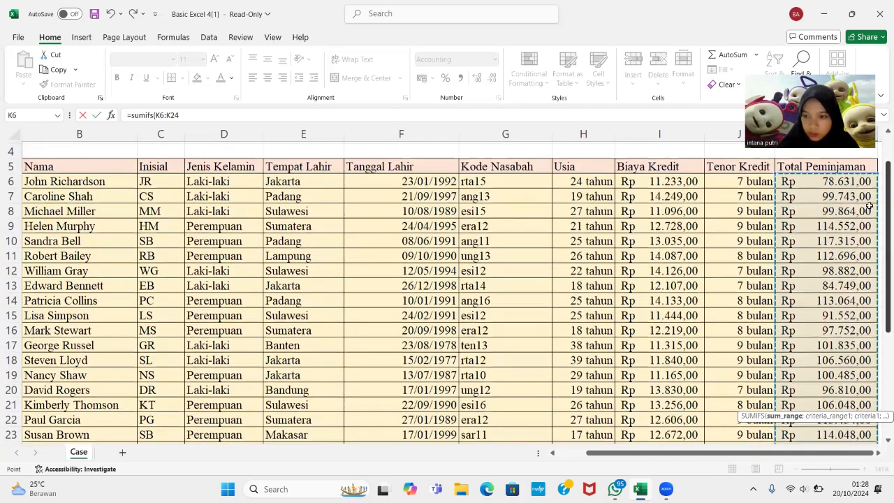
pyautogui.moveTo(844, 184); pyautogui.dragTo(833, 349)
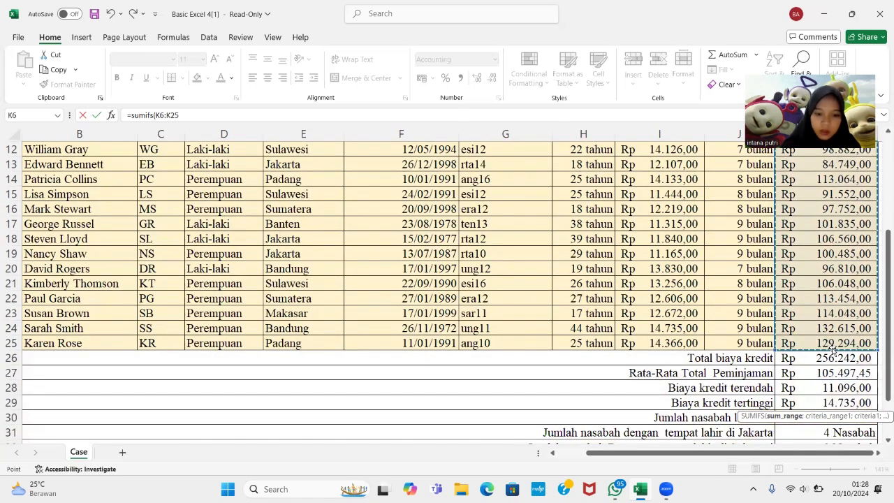
pyautogui.write(';')
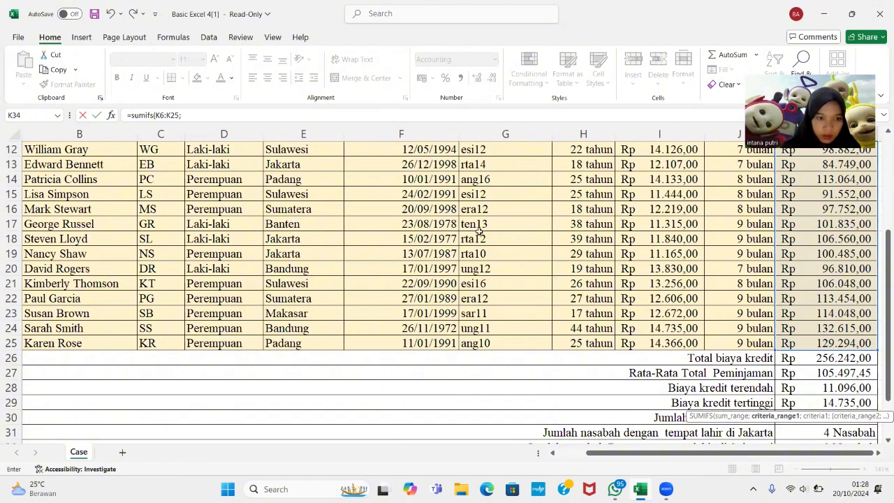
# Step: Add the Jenis Kelamin range D6:D25 with the Laki-laki cell D8 as the first criteria pair of the K34 SUMIFS
pyautogui.click(252, 147)
pyautogui.press('Up')
pyautogui.press('Up')
pyautogui.press('Up')
pyautogui.press('Up')
pyautogui.press('Up')
pyautogui.scroll(1, 252, 147)
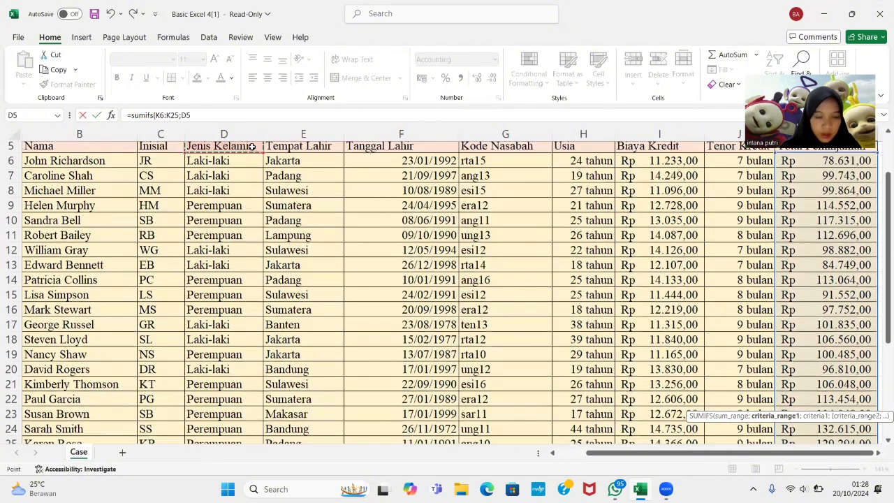
pyautogui.moveTo(238, 162); pyautogui.dragTo(206, 438)
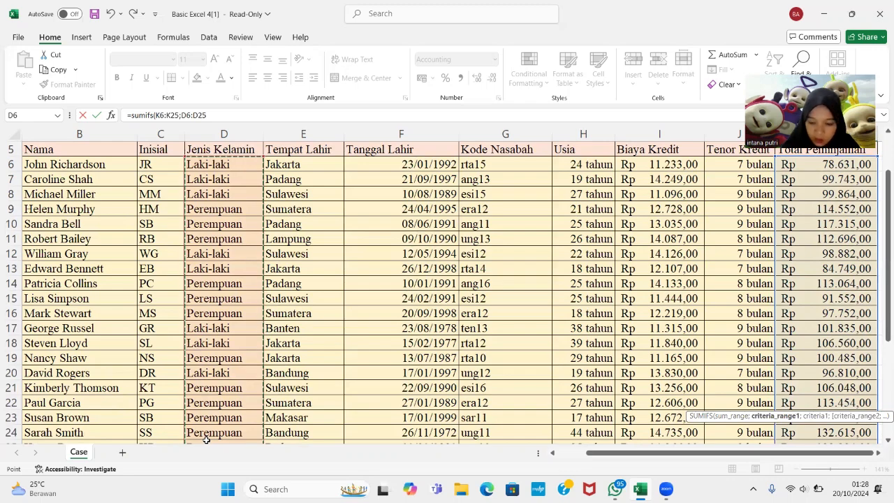
pyautogui.write(';')
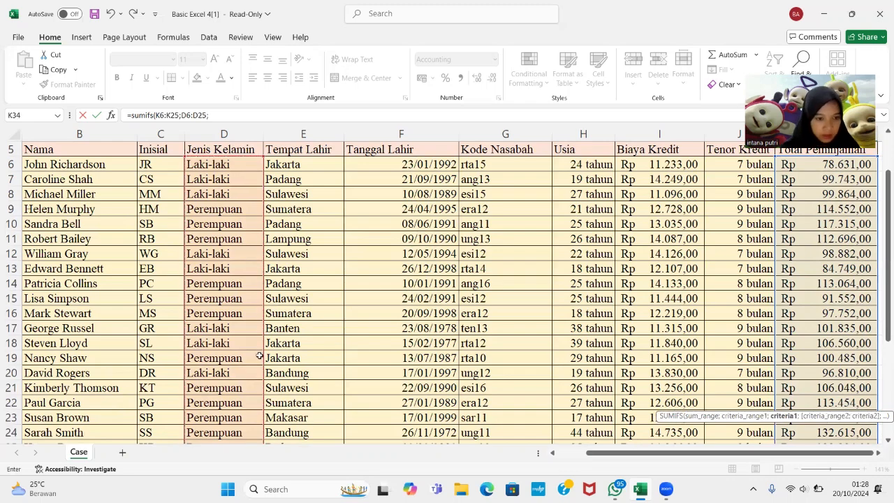
pyautogui.click(213, 197)
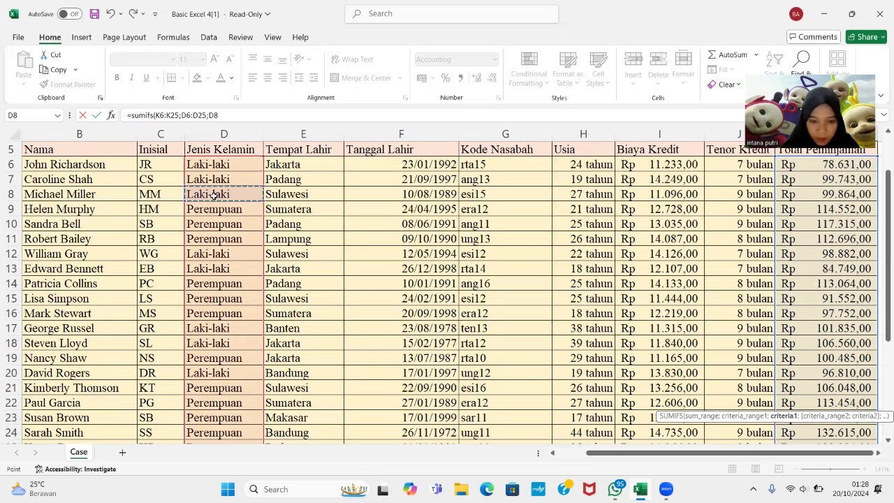
pyautogui.write(';')
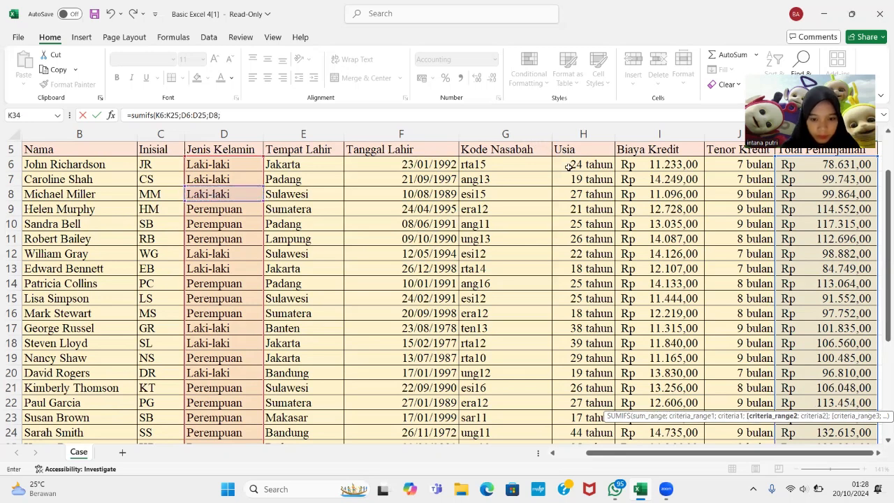
# Step: Complete the K34 SUMIFS with the Usia range H6:H25 and the 27 tahun cell H22 as the second criteria pair
pyautogui.moveTo(569, 166); pyautogui.dragTo(600, 386)
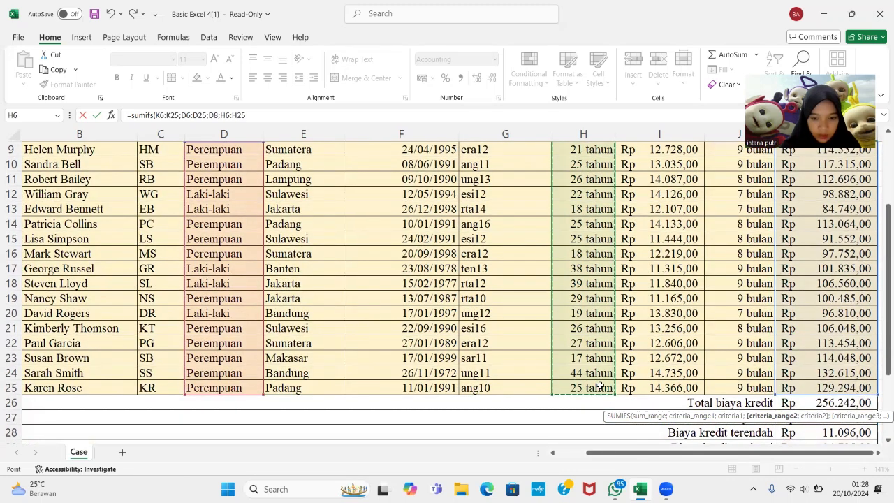
pyautogui.write(';')
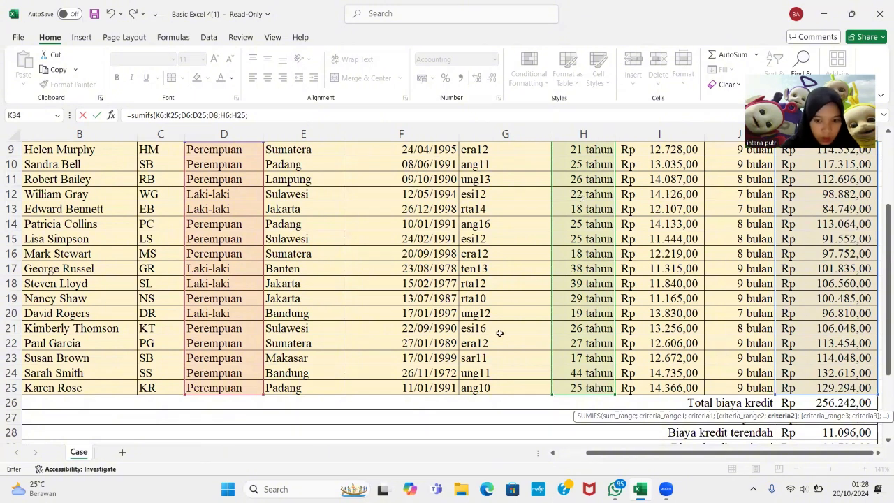
pyautogui.click(594, 343)
pyautogui.click(409, 111)
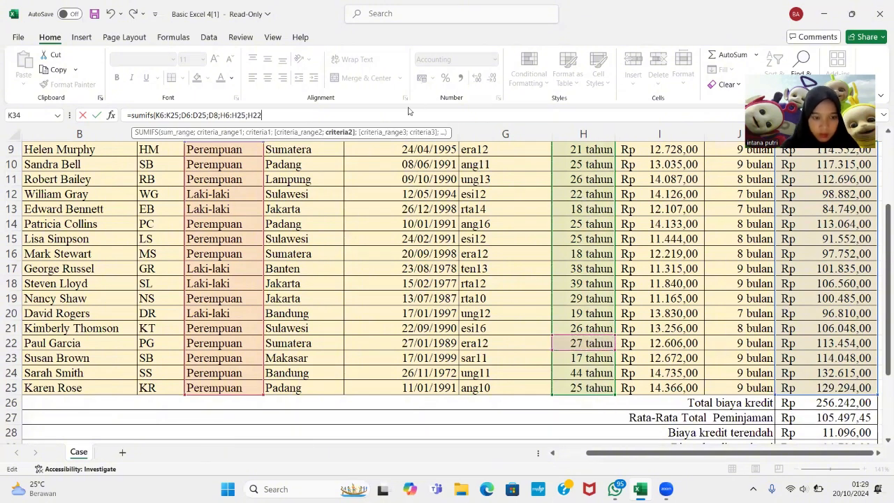
pyautogui.write(')')
pyautogui.press('Return')
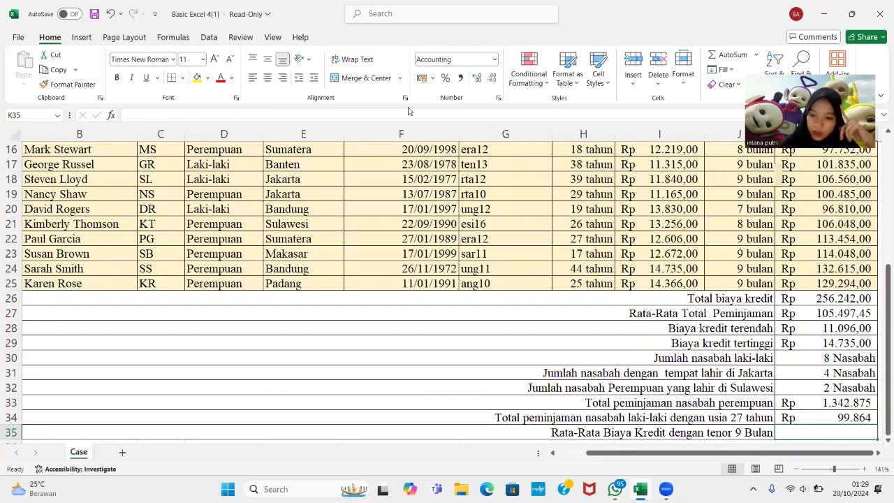
# Step: Start an AVERAGEIF in K35 for Rata-Rata Biaya Kredit, with Tenor Kredit range J6:J25 and the 9 bulan cell J17 as criterion
pyautogui.write('=average')
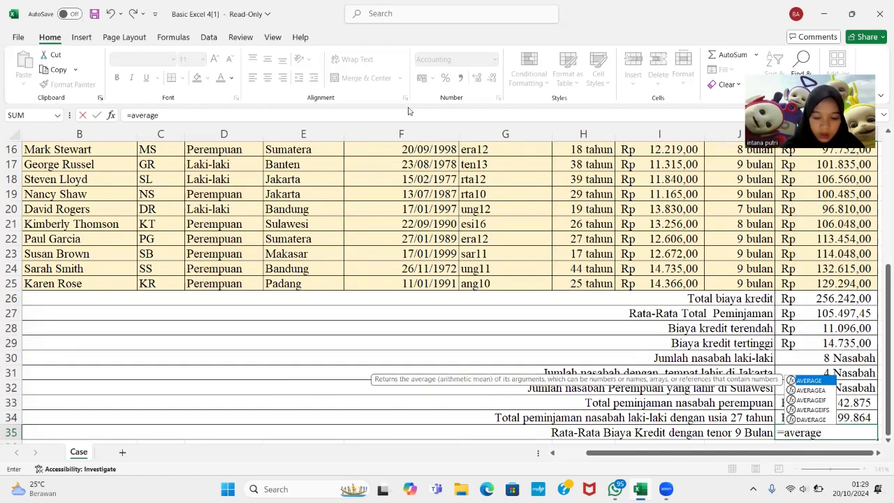
pyautogui.write('if(')
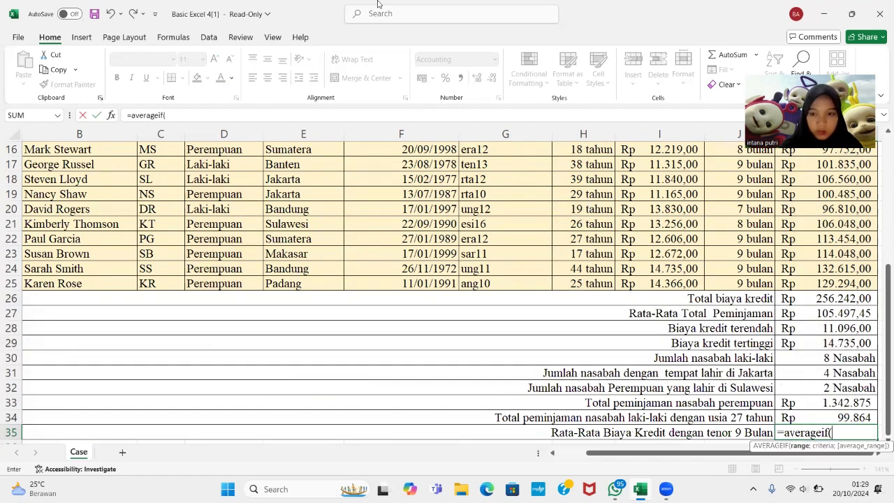
pyautogui.click(720, 151)
pyautogui.press('Up')
pyautogui.press('Up')
pyautogui.press('Up')
pyautogui.press('Up')
pyautogui.press('Up')
pyautogui.press('Up')
pyautogui.press('Up')
pyautogui.press('Up')
pyautogui.press('Up')
pyautogui.press('Up')
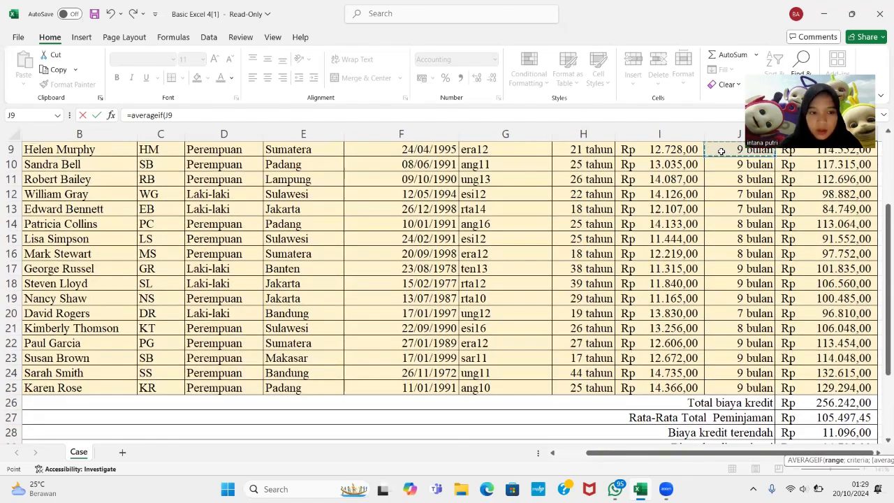
pyautogui.moveTo(730, 148); pyautogui.dragTo(753, 389)
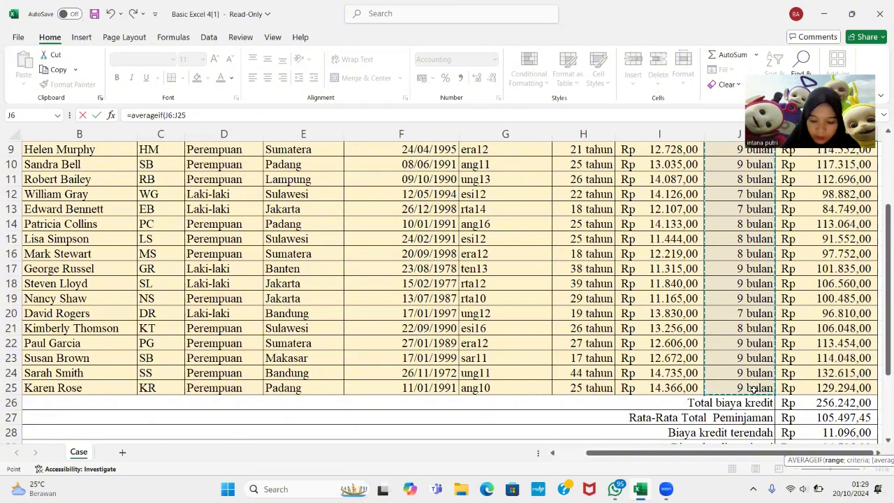
pyautogui.write(';')
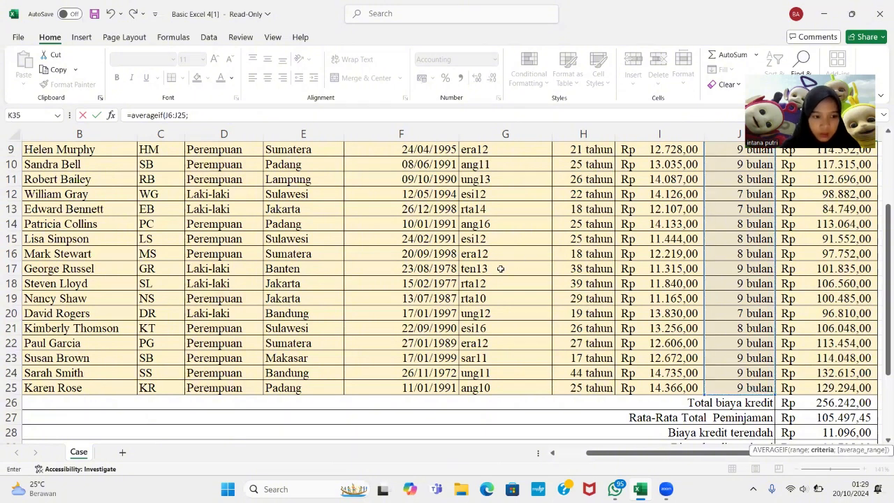
pyautogui.click(724, 269)
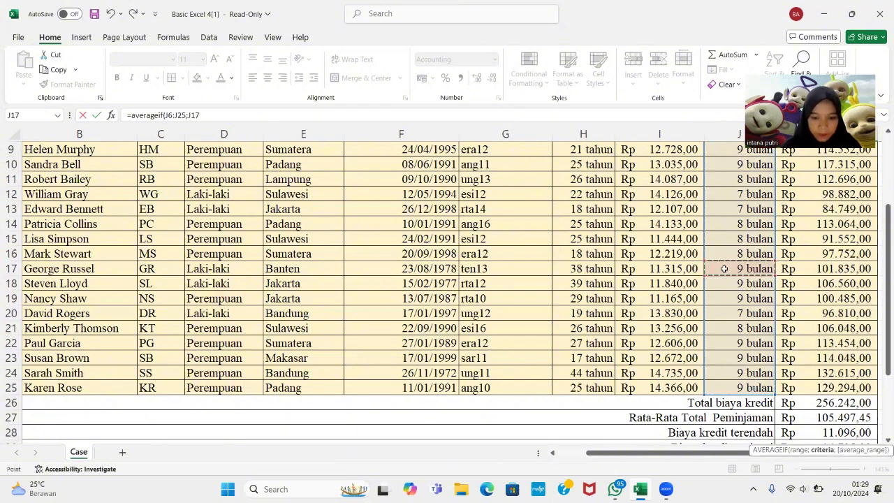
pyautogui.write(';')
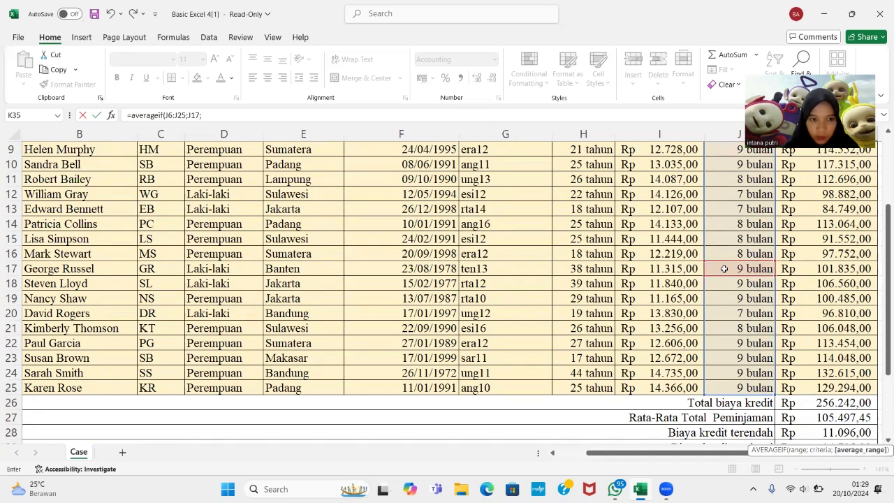
# Step: Complete the K35 AVERAGEIF with the Biaya Kredit values I6:I25 as the average range
pyautogui.click(692, 154)
pyautogui.press('Up')
pyautogui.press('Up')
pyautogui.press('Up')
pyautogui.press('Up')
pyautogui.moveTo(693, 161); pyautogui.dragTo(676, 380)
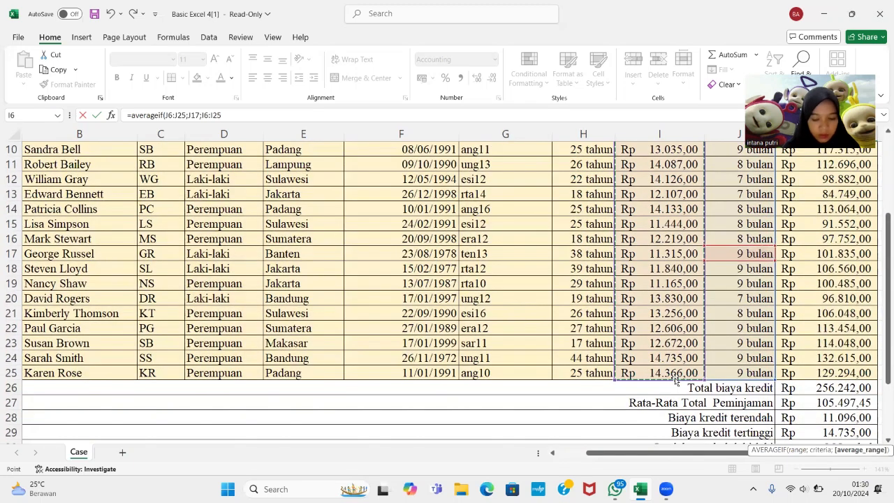
pyautogui.write(')')
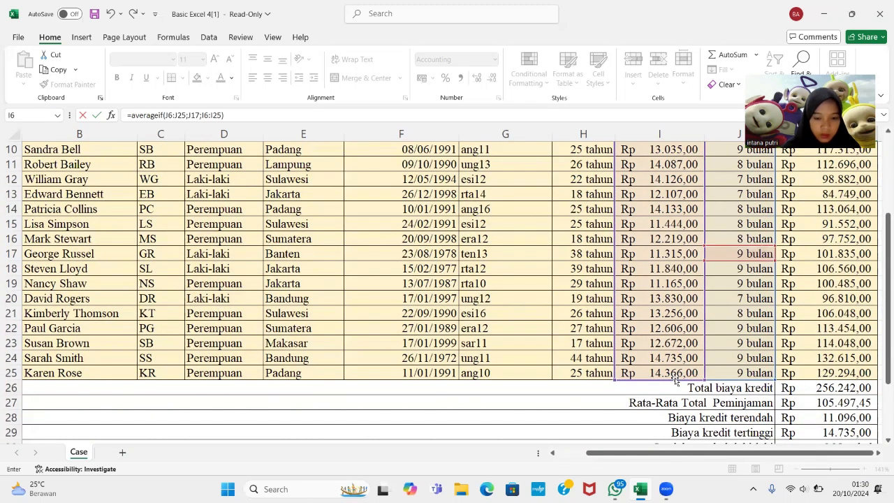
pyautogui.press('Return')
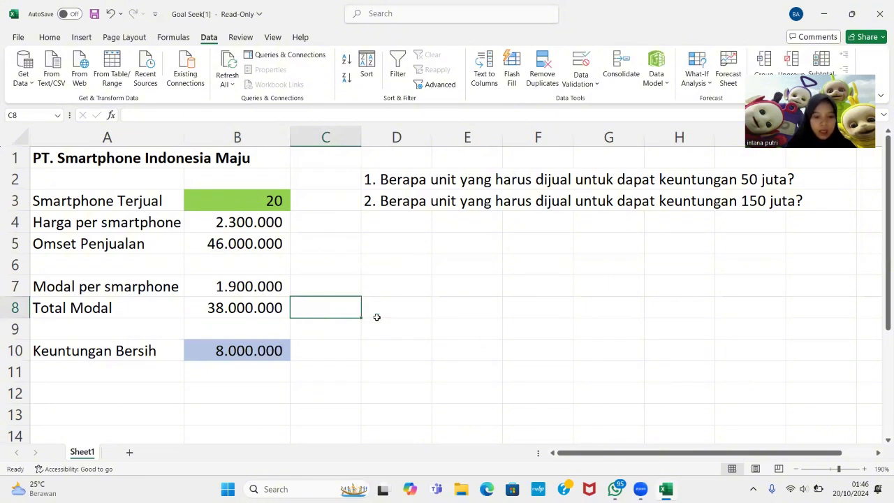
# Step: Inspect the Keuntungan Bersih formula in B10 of the Goal Seek workbook
pyautogui.click(245, 350)
pyautogui.doubleClick(245, 351)
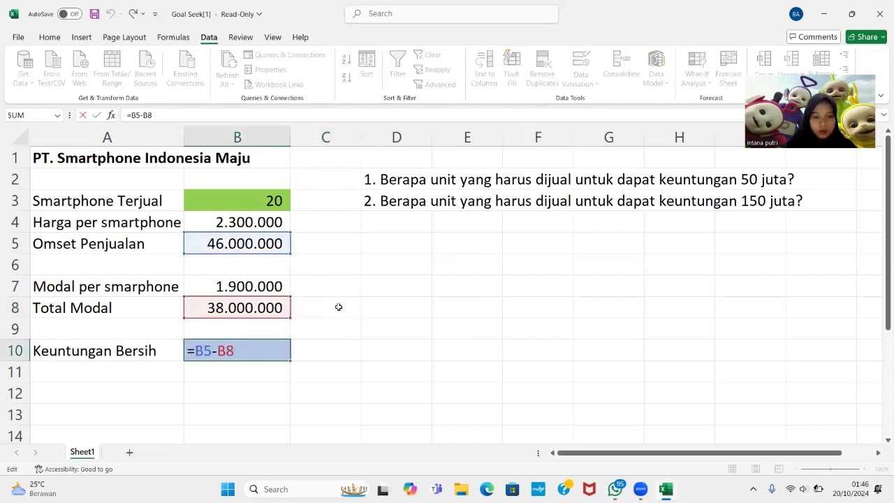
pyautogui.click(337, 307)
# Step: Run Goal Seek to bring Keuntungan Bersih B10 to 50000000 by changing Smartphone Terjual B3, and keep the solution
pyautogui.click(262, 359)
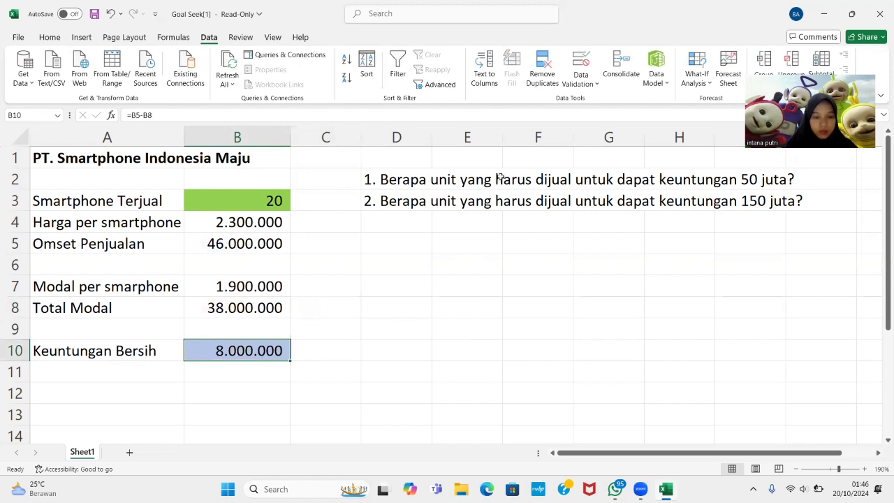
pyautogui.click(707, 78)
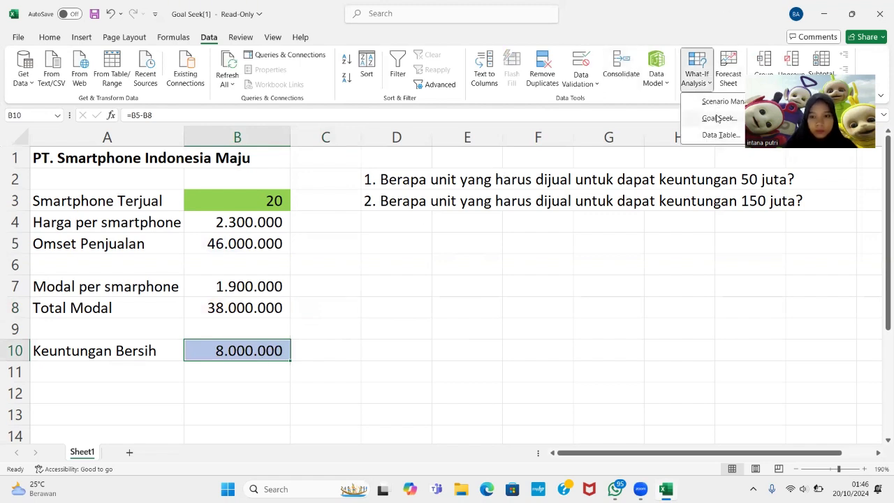
pyautogui.click(718, 118)
pyautogui.click(245, 243)
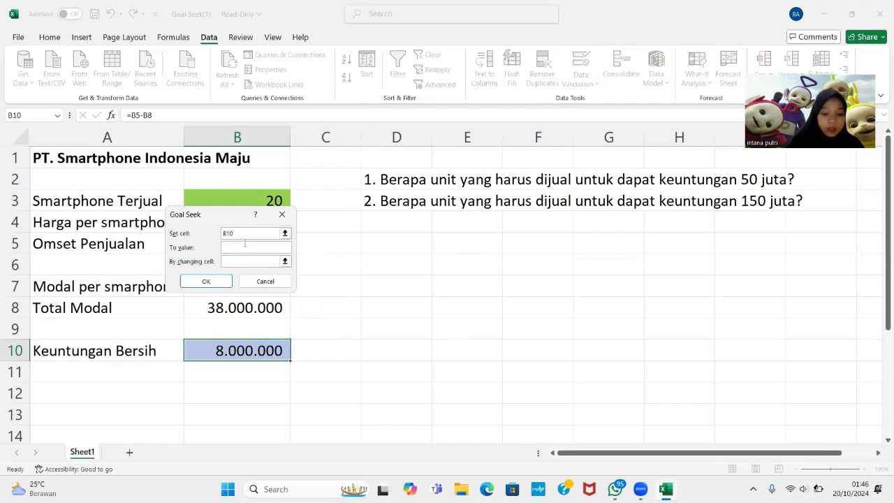
pyautogui.write('5')
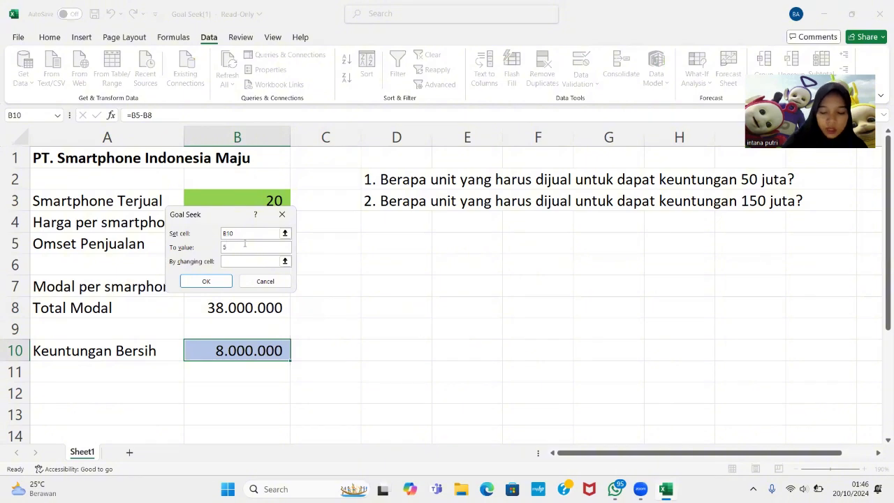
pyautogui.write('0000000')
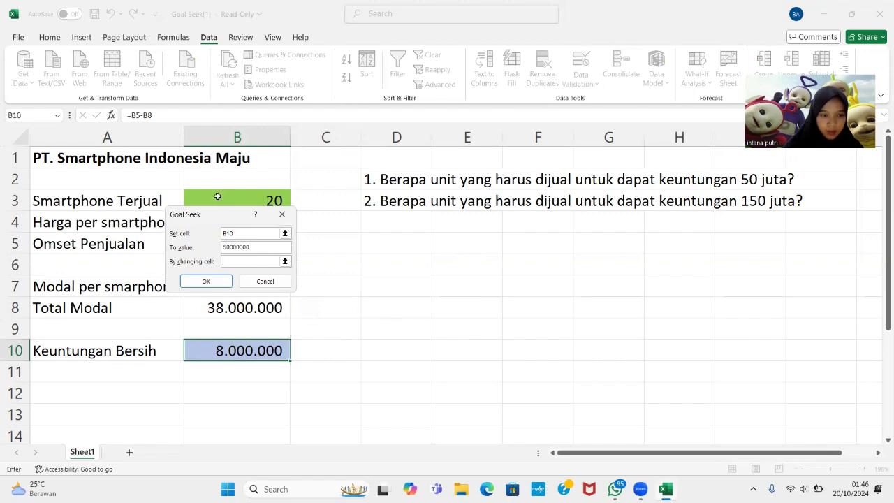
pyautogui.click(217, 198)
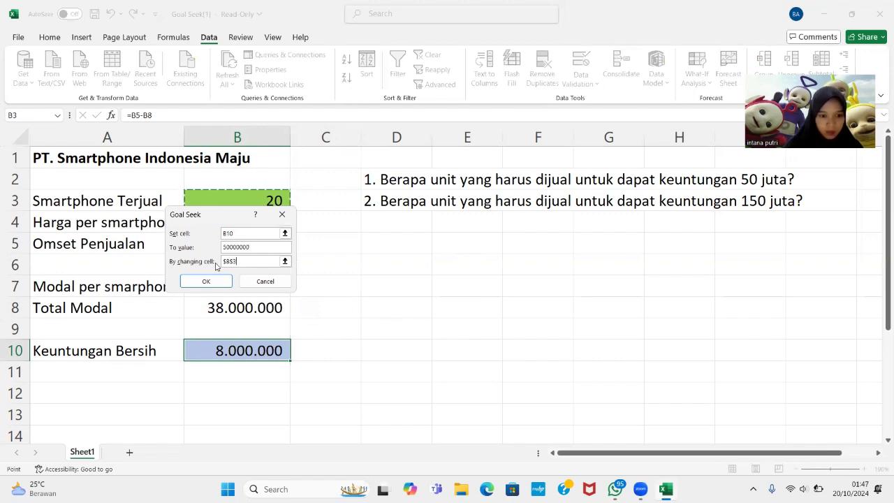
pyautogui.click(208, 282)
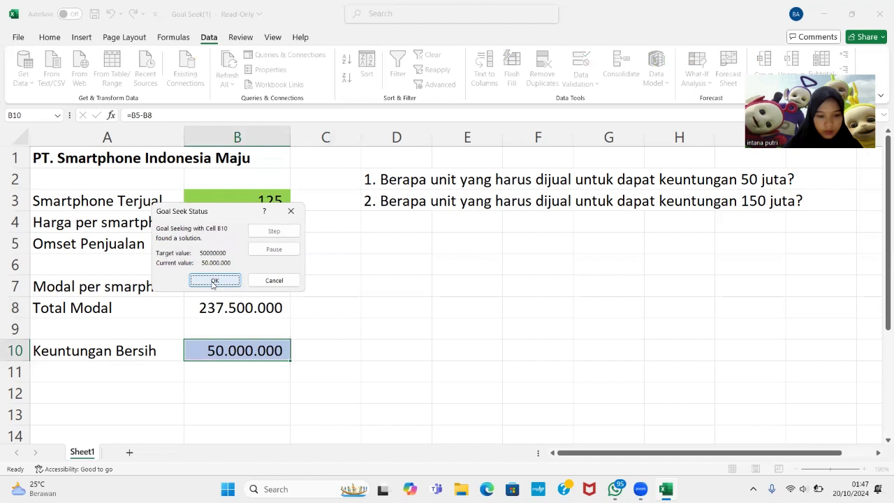
pyautogui.click(214, 281)
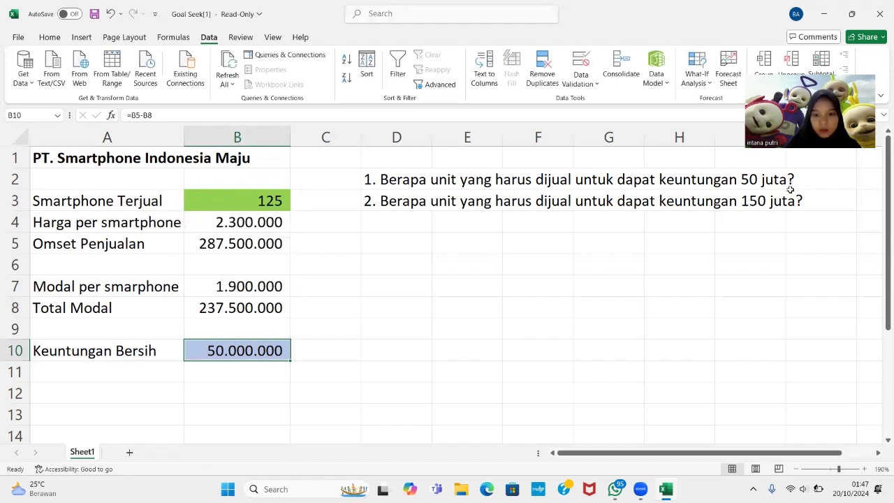
# Step: Write "1. untuk mendapatkan keuntungan 50 juta, unit yang harus terjual sebanyak 125" in D5 and start D6 with "2."
pyautogui.click(402, 248)
pyautogui.write('1')
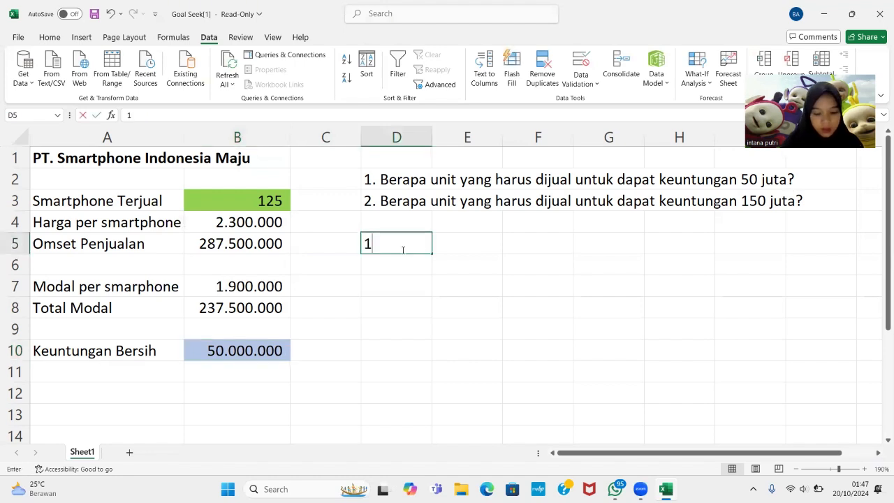
pyautogui.write('. untuk mendapatkan keuntungan')
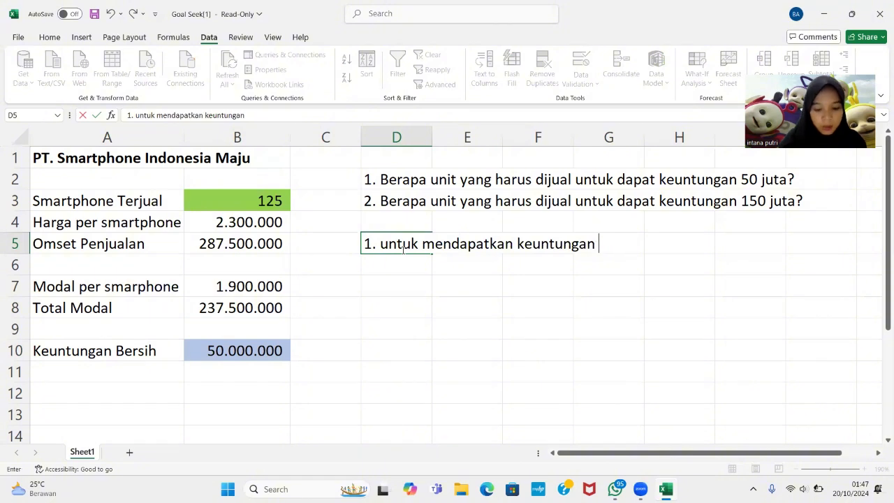
pyautogui.write('50 juta, unit y')
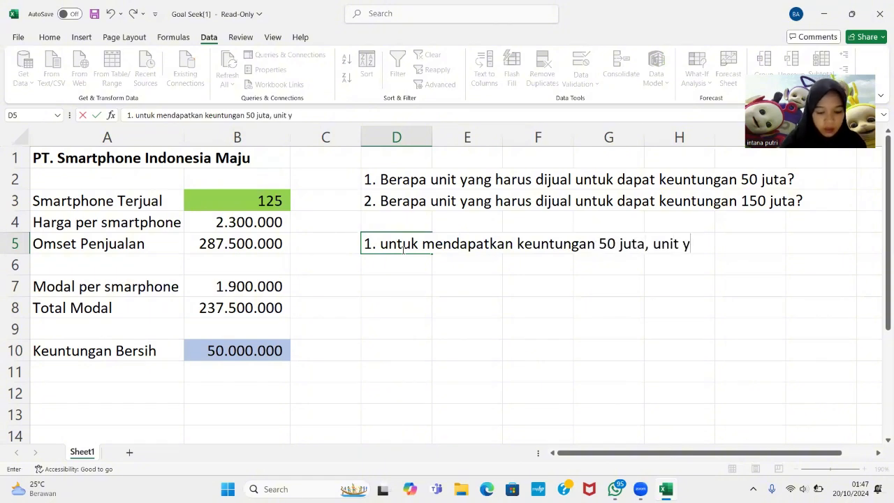
pyautogui.write('ang harus terjua')
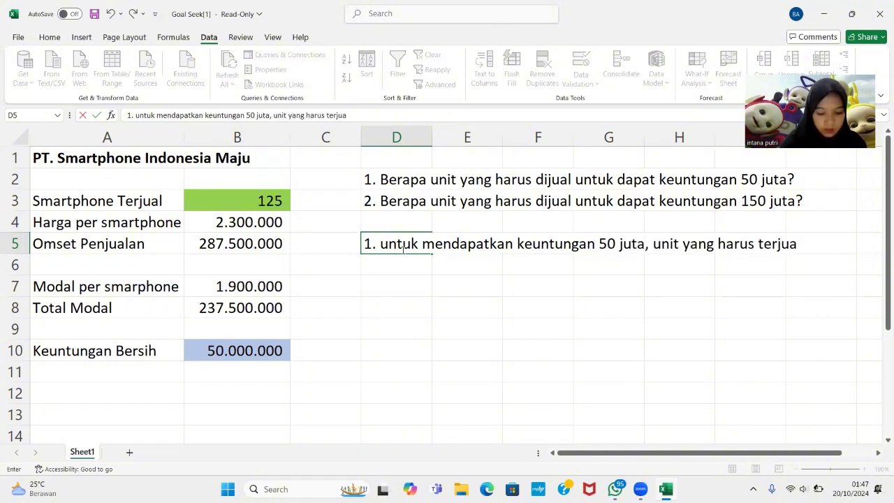
pyautogui.write('l')
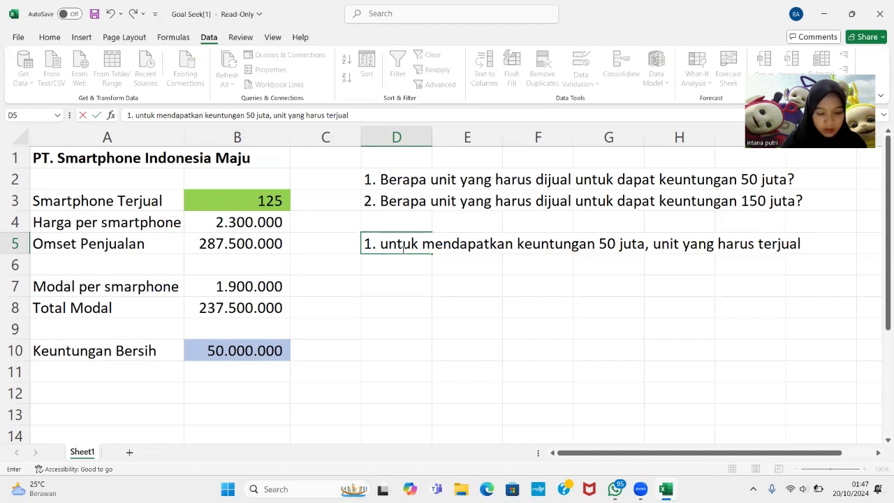
pyautogui.write(' sebanyak 12')
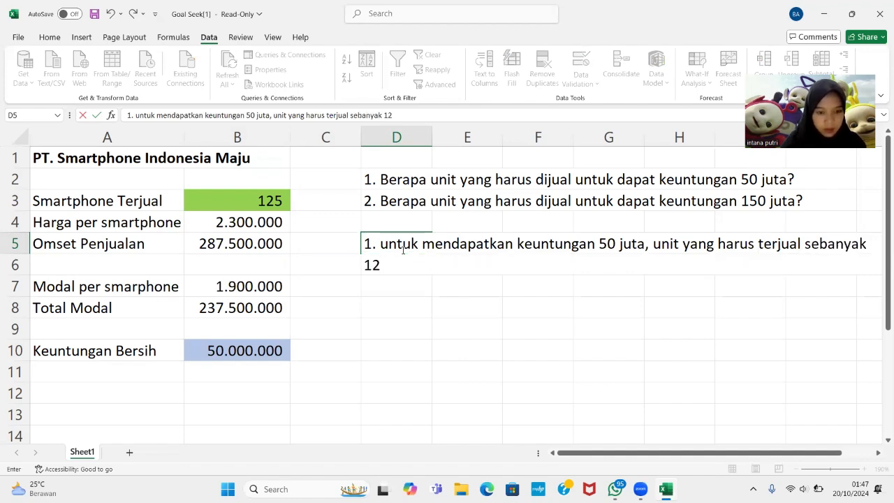
pyautogui.write('5')
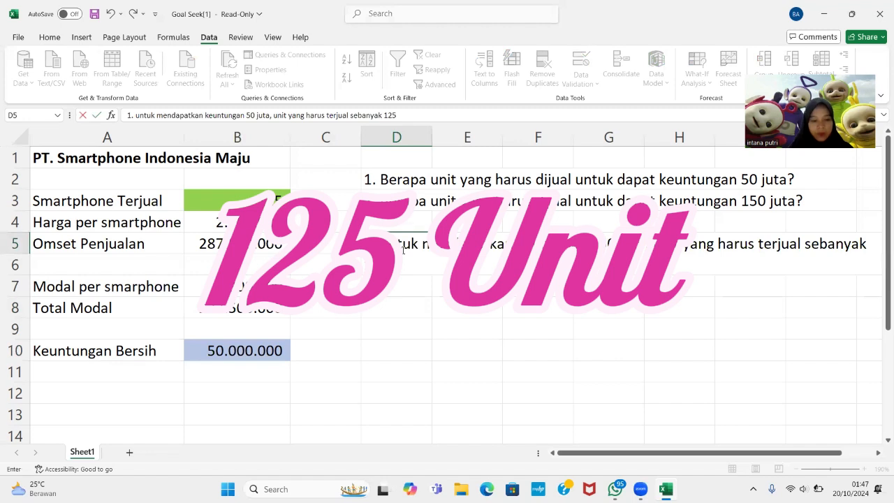
pyautogui.press('Return')
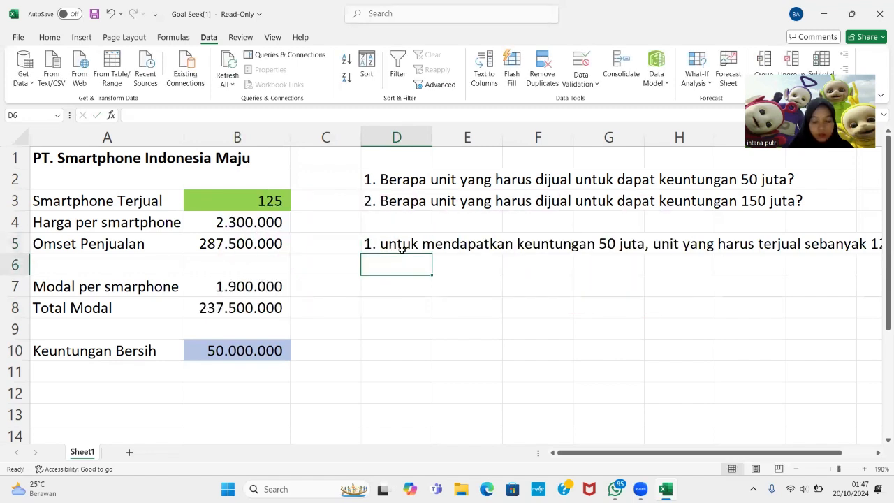
pyautogui.write('2.')
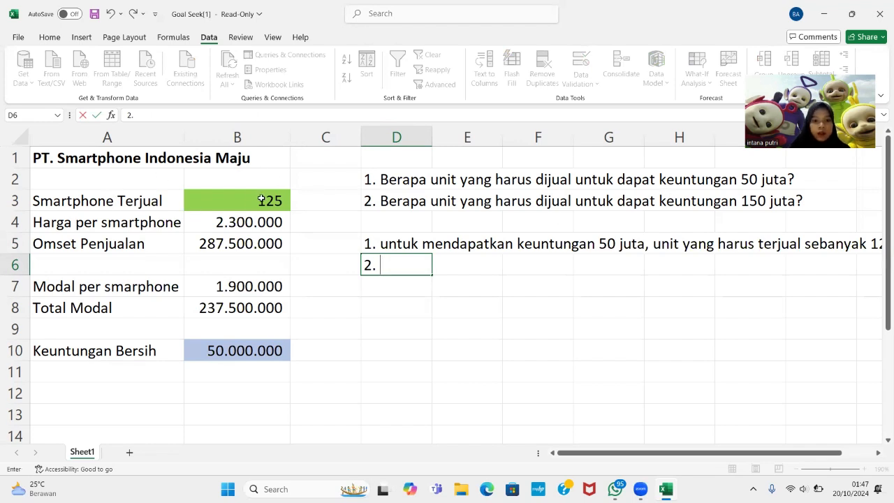
# Step: Run Goal Seek to bring Keuntungan Bersih B10 to 150000000 by changing Smartphone Terjual B3, and keep the solution
pyautogui.click(271, 347)
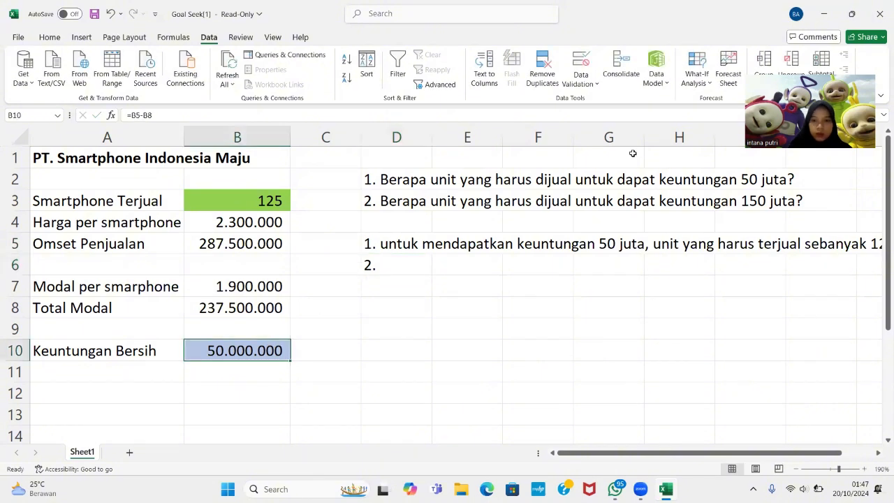
pyautogui.click(707, 78)
pyautogui.click(717, 119)
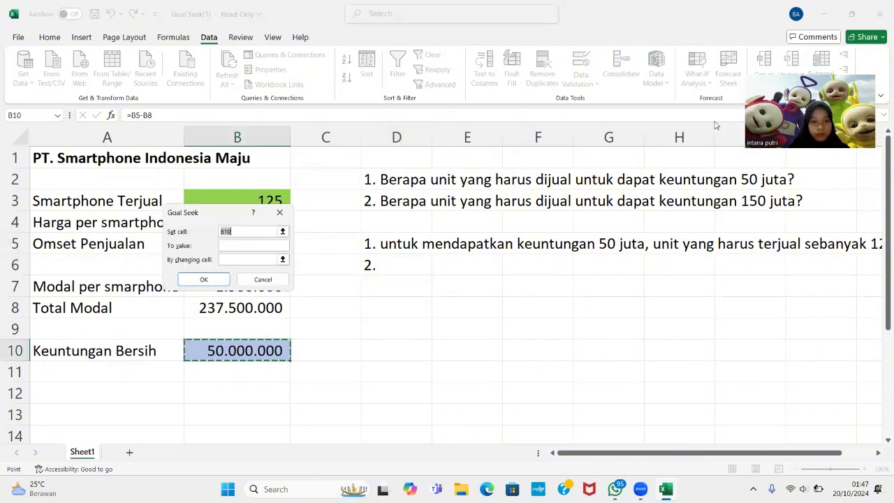
pyautogui.click(261, 245)
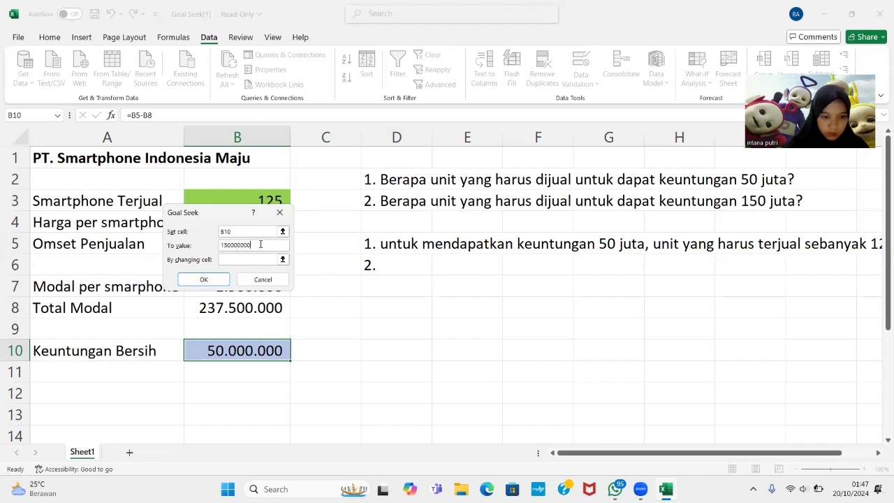
pyautogui.click(254, 259)
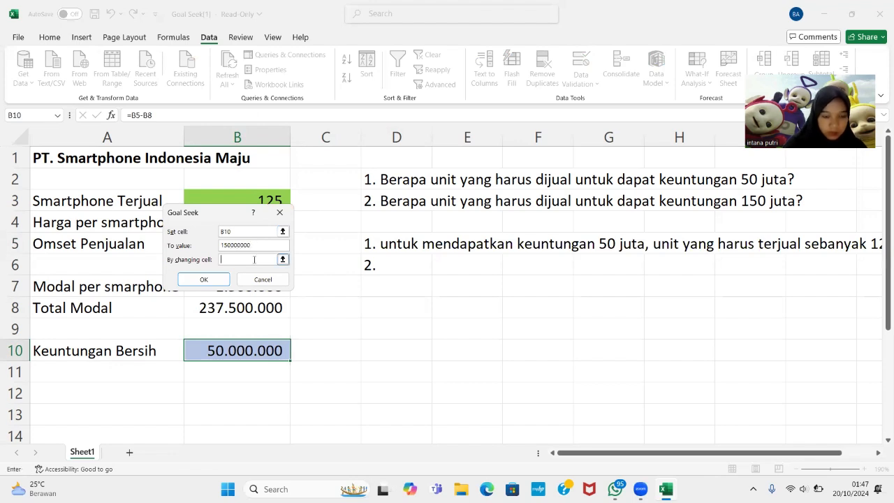
pyautogui.click(252, 193)
pyautogui.click(204, 280)
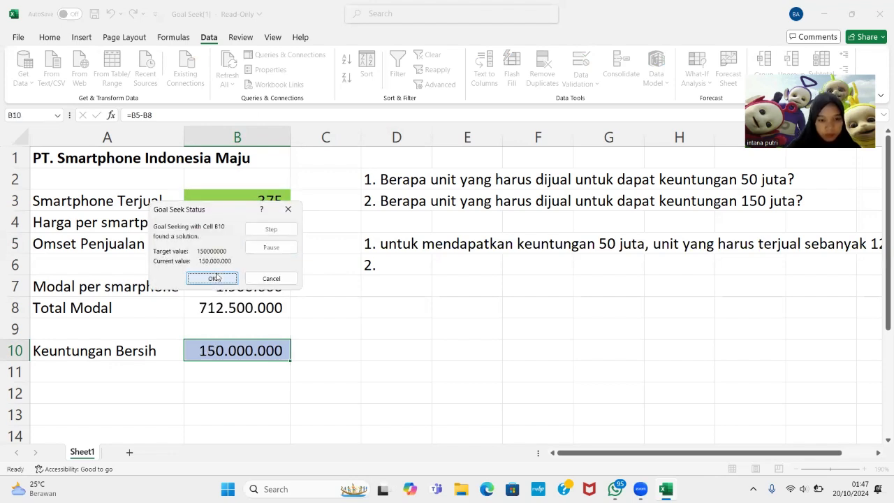
pyautogui.click(213, 278)
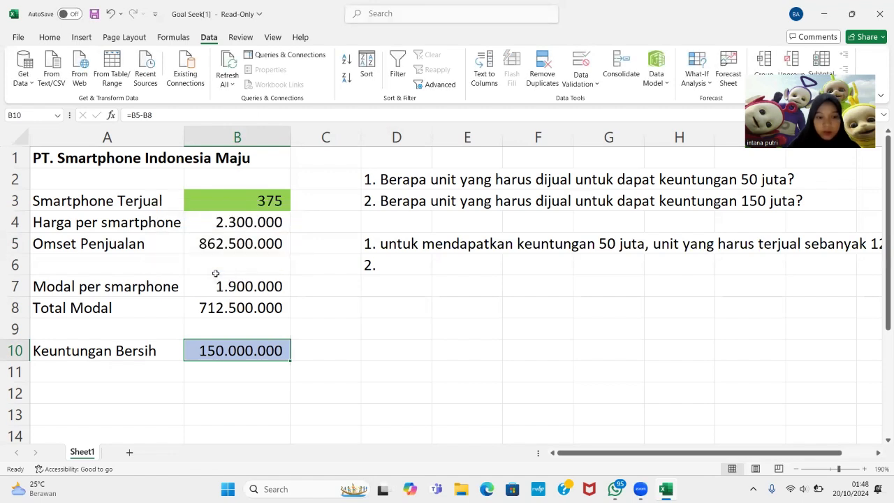
# Step: Complete D6 as "2. untuk mendapatkan keuntungan 150 juta, unit yang harus terjual sebanyak 375"
pyautogui.click(402, 267)
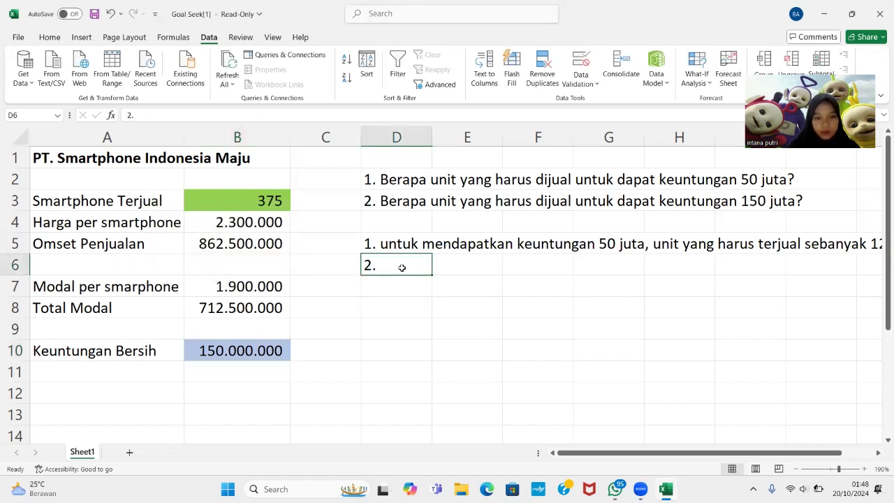
pyautogui.click(239, 115)
pyautogui.write('u')
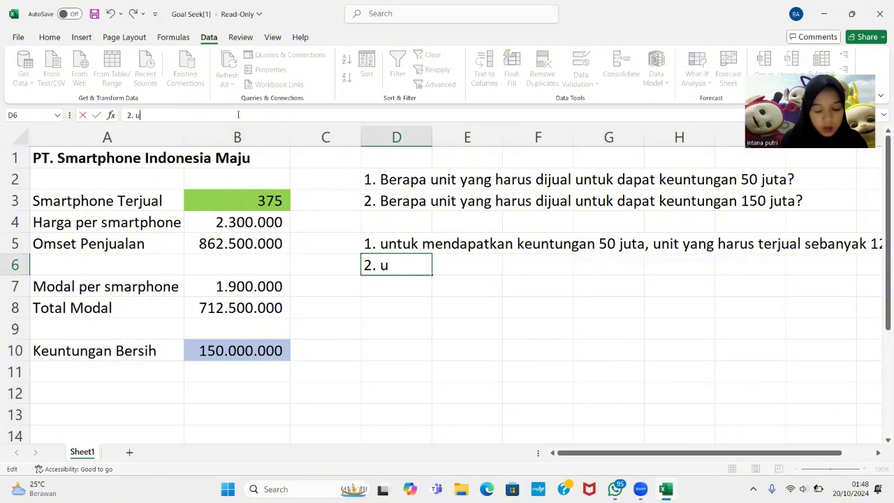
pyautogui.write('ntuk mendapatkan keuntungan')
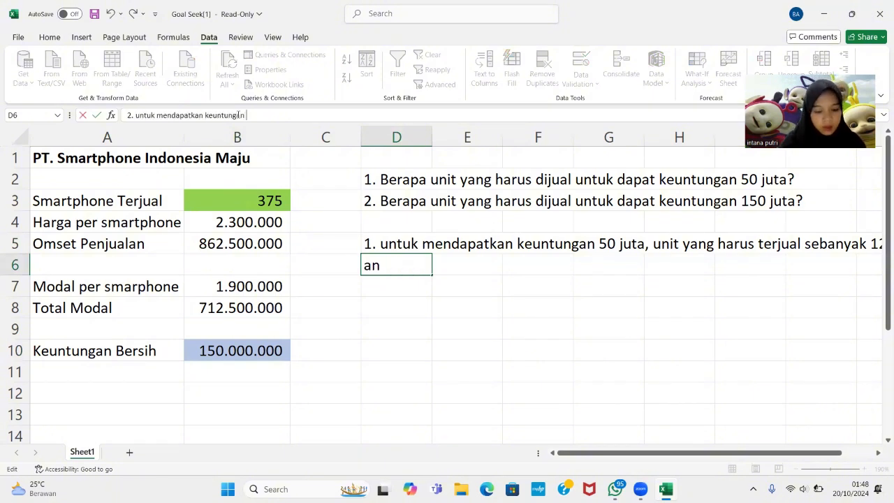
pyautogui.write(' 150 juta, u')
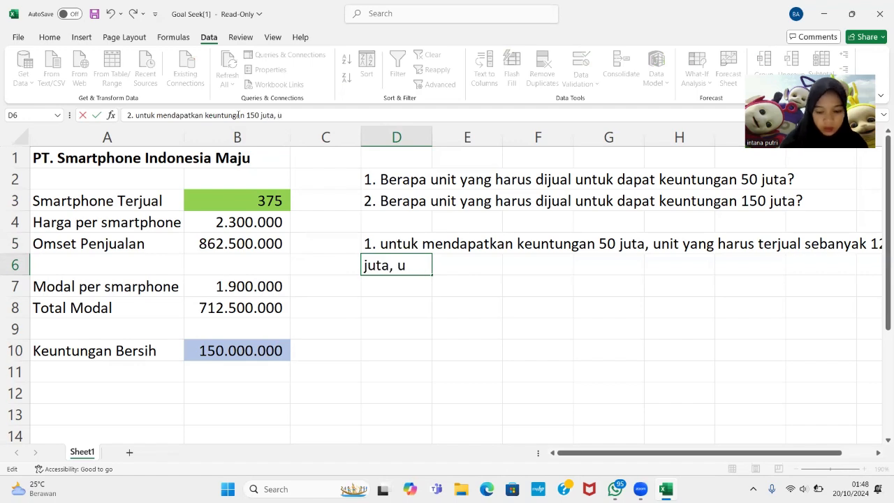
pyautogui.write('nit yang harus terjual s')
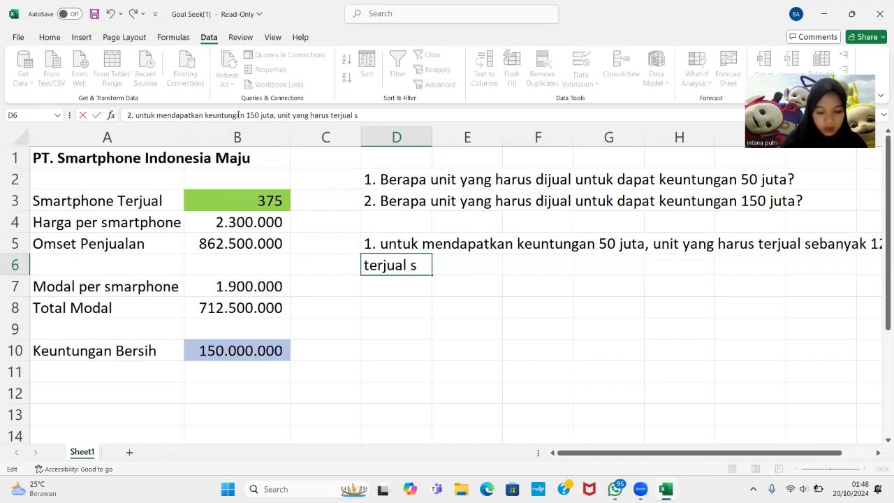
pyautogui.write('ebanyak 375')
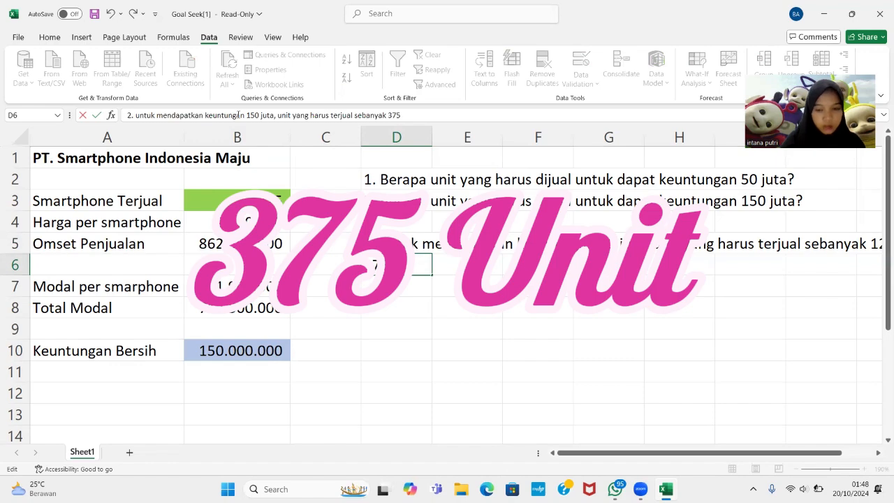
pyautogui.press('Return')
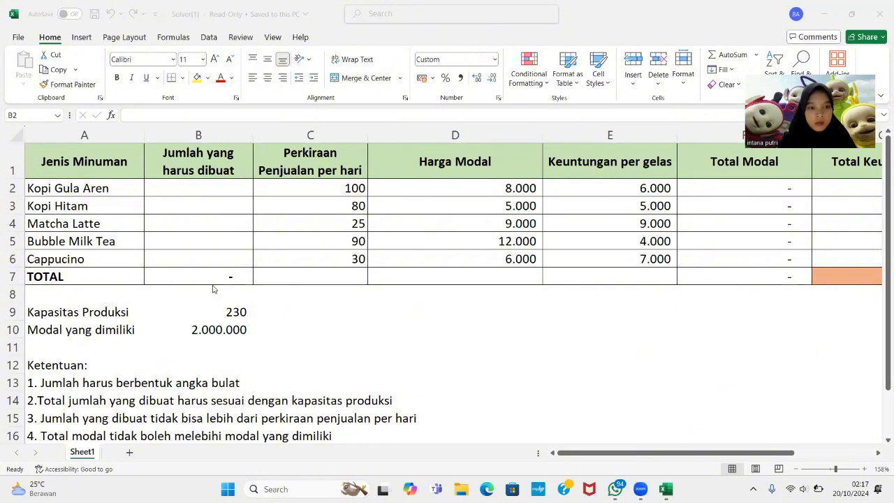
# Step: Open the Solver parameters for the drinks production table in the Solver workbook
pyautogui.click(204, 42)
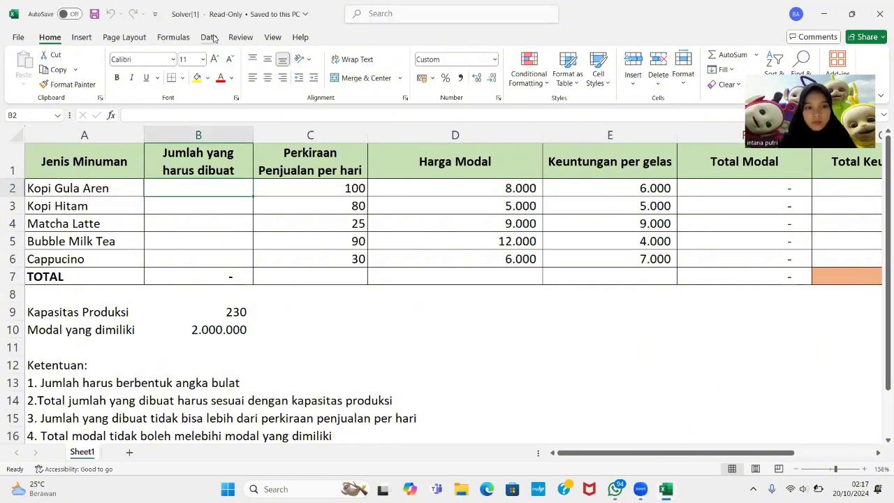
pyautogui.click(212, 38)
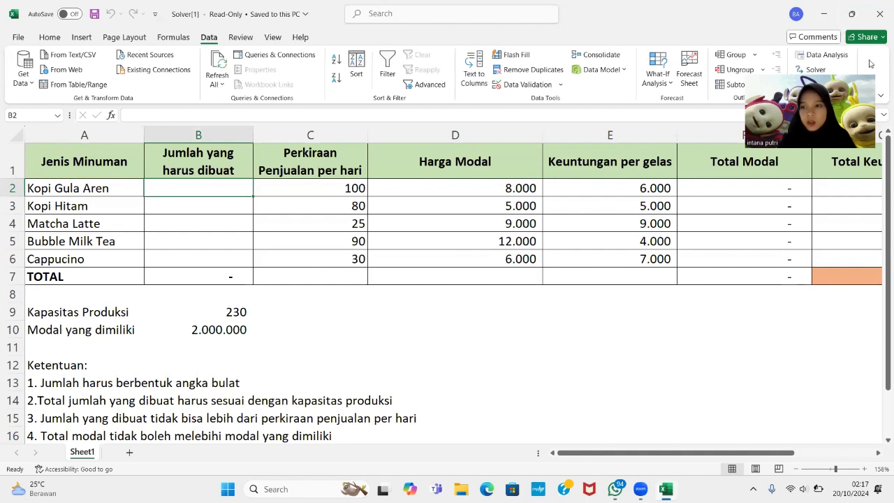
pyautogui.moveTo(862, 59); pyautogui.dragTo(742, 52)
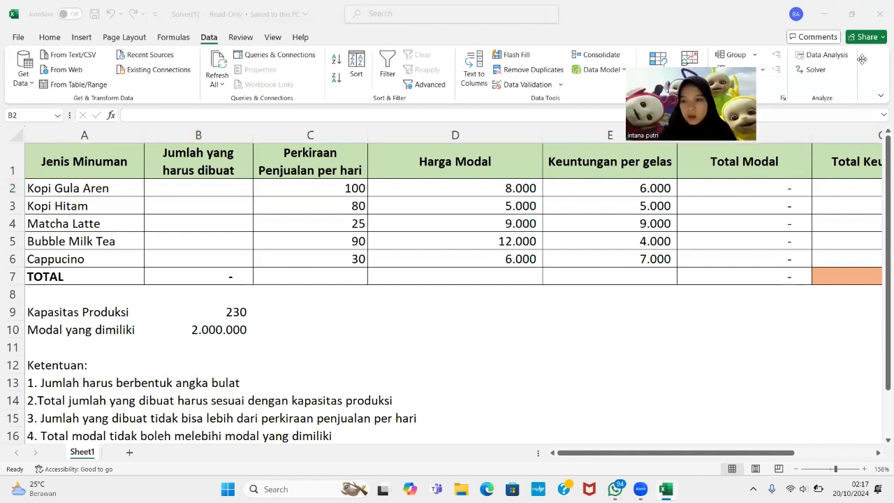
pyautogui.click(824, 75)
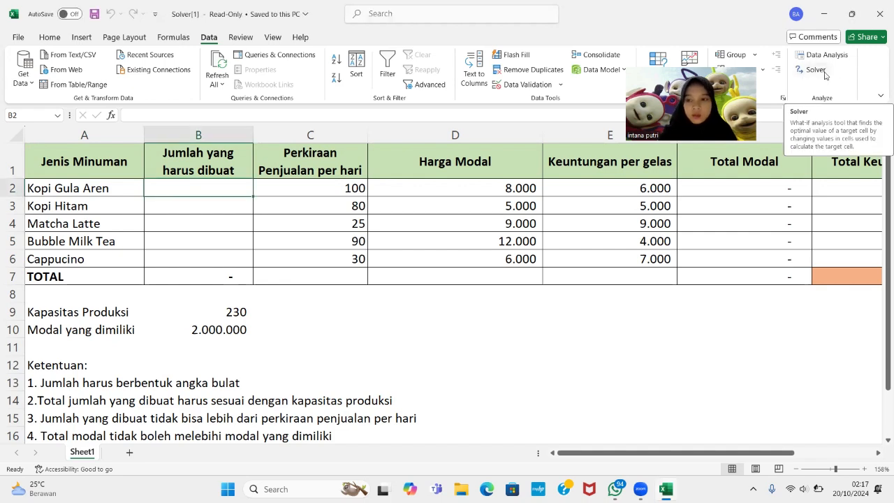
pyautogui.click(824, 74)
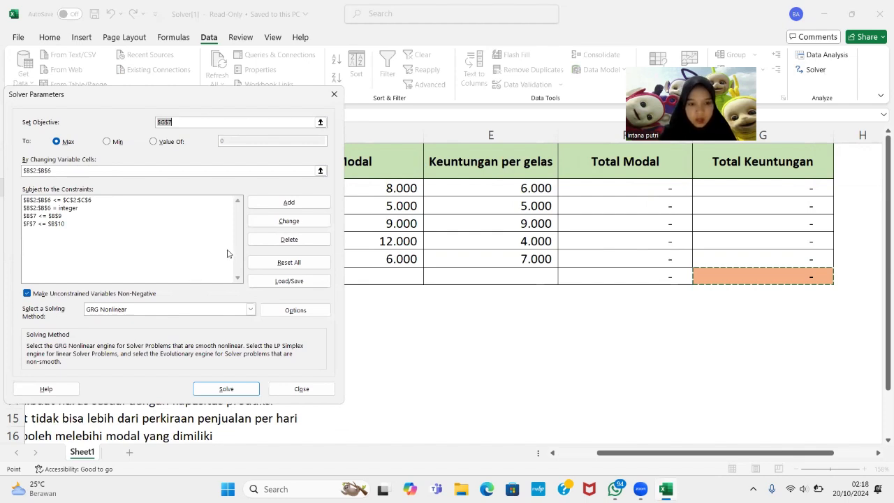
# Step: Add a Solver constraint that requires the Jumlah yang harus dibuat cells B2:B6 to be integers
pyautogui.click(271, 204)
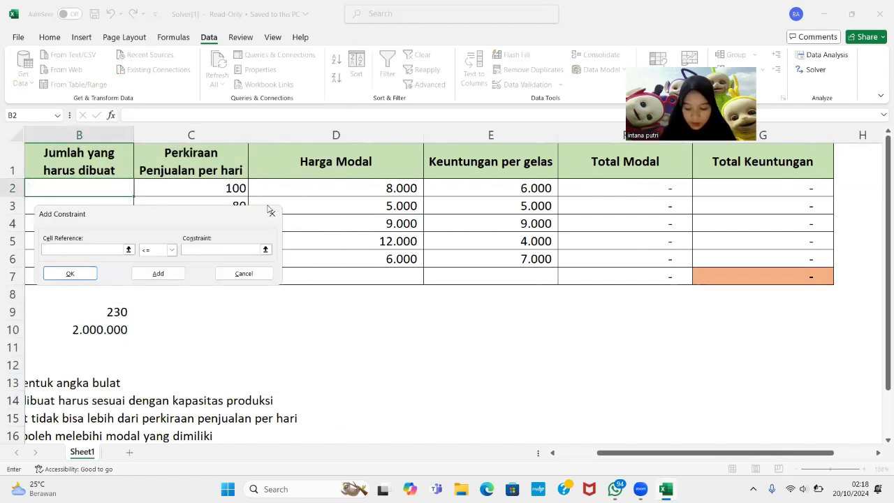
pyautogui.click(129, 250)
pyautogui.moveTo(111, 196); pyautogui.dragTo(99, 258)
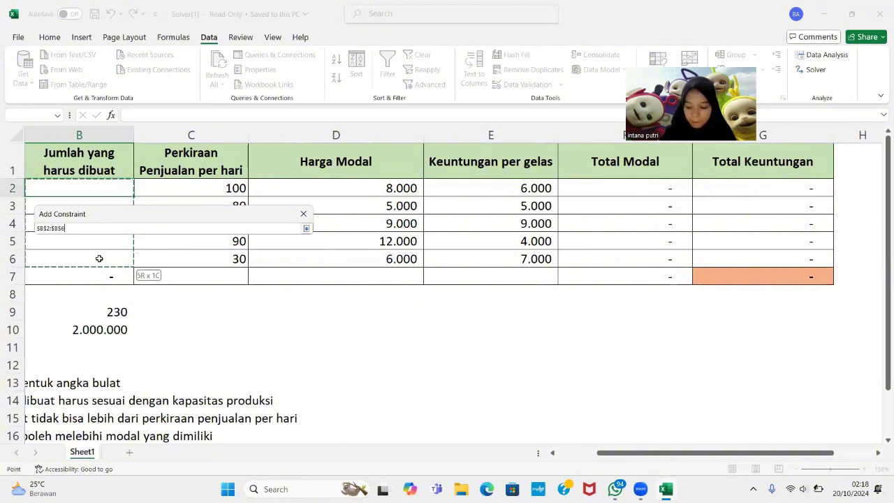
pyautogui.click(306, 228)
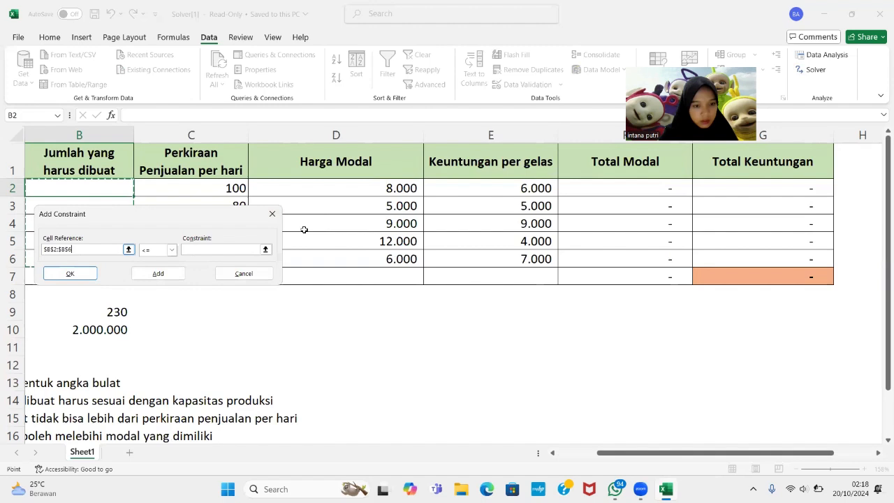
pyautogui.click(171, 249)
pyautogui.click(161, 284)
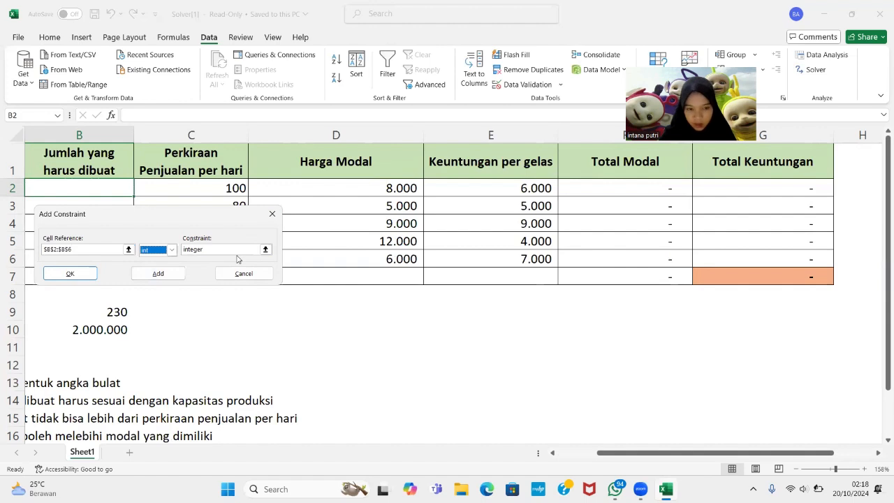
pyautogui.click(70, 273)
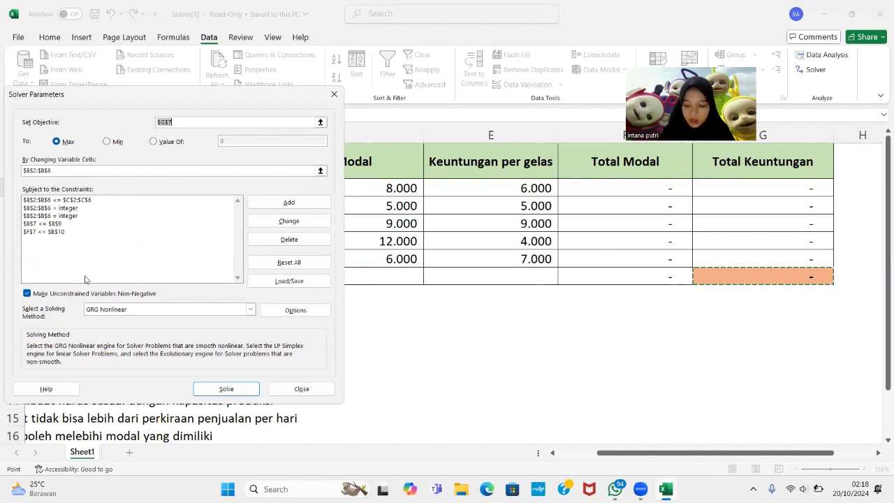
# Step: Add a Solver constraint that makes the total quantity in B7 equal to Kapasitas Produksi in B9
pyautogui.click(299, 199)
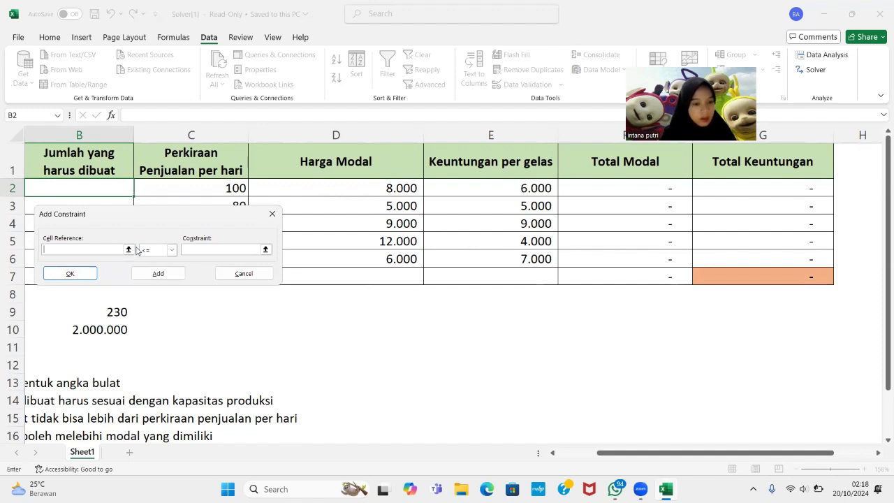
pyautogui.click(128, 250)
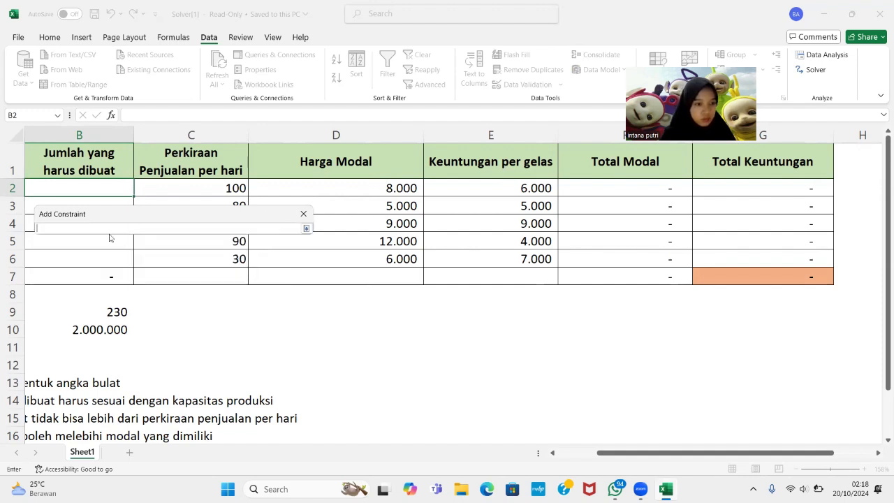
pyautogui.click(81, 278)
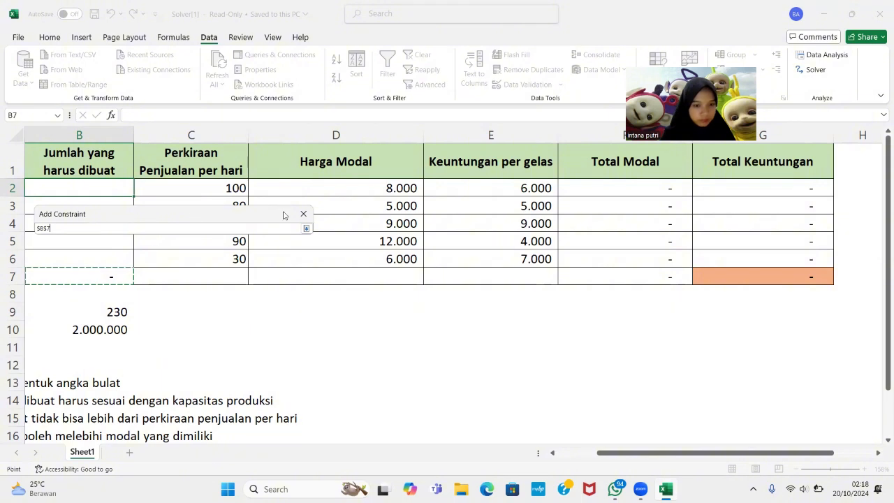
pyautogui.click(305, 229)
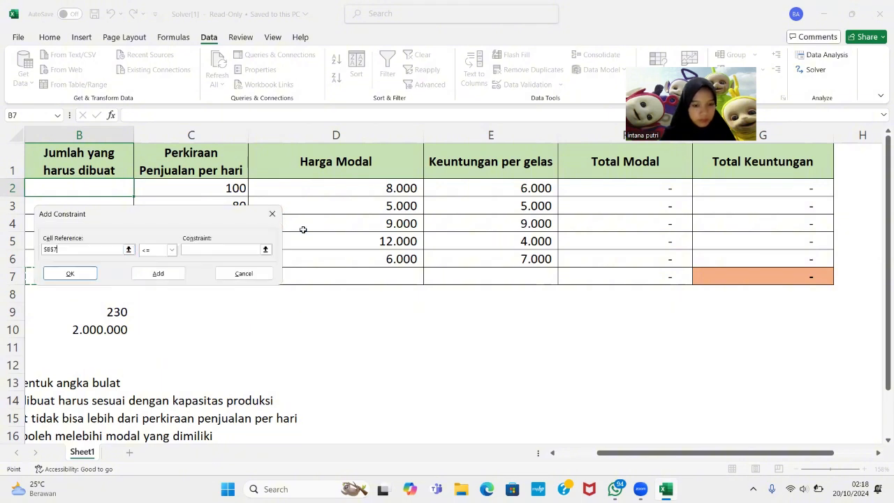
pyautogui.click(171, 250)
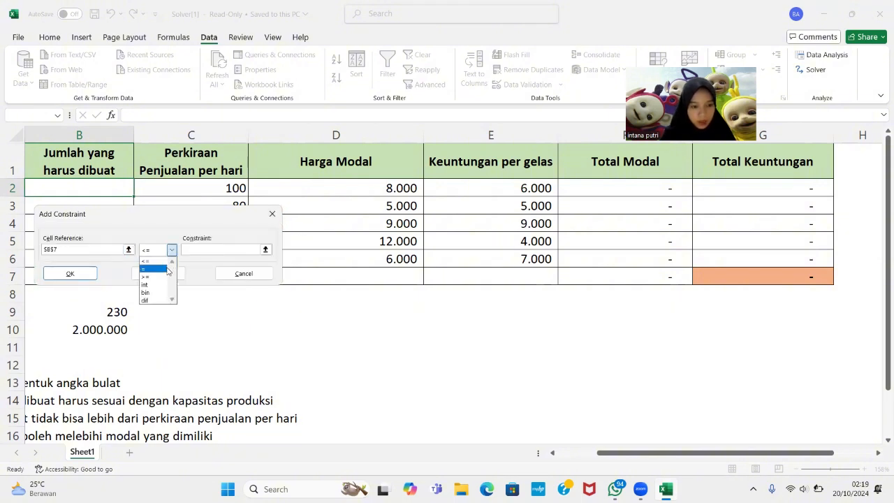
pyautogui.click(168, 268)
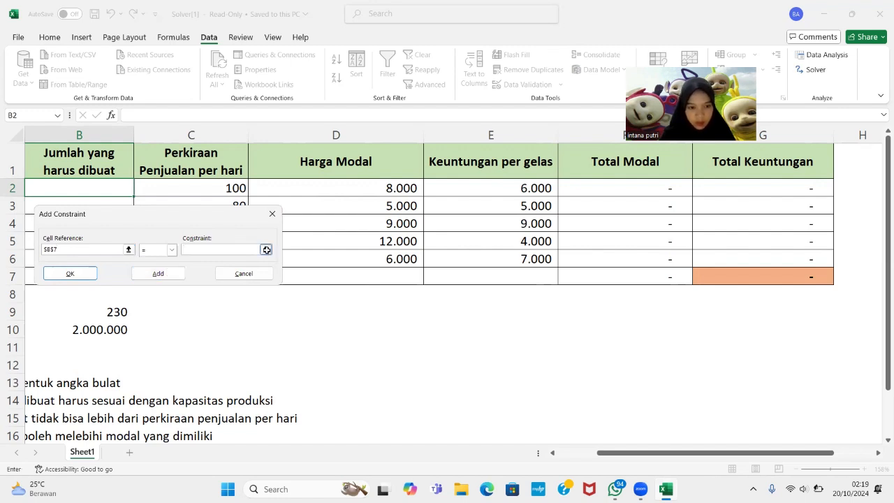
pyautogui.click(265, 249)
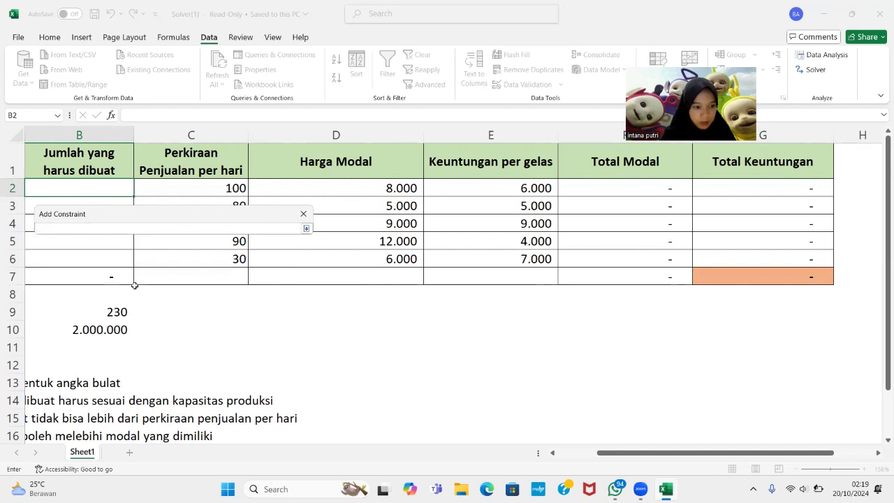
pyautogui.click(119, 311)
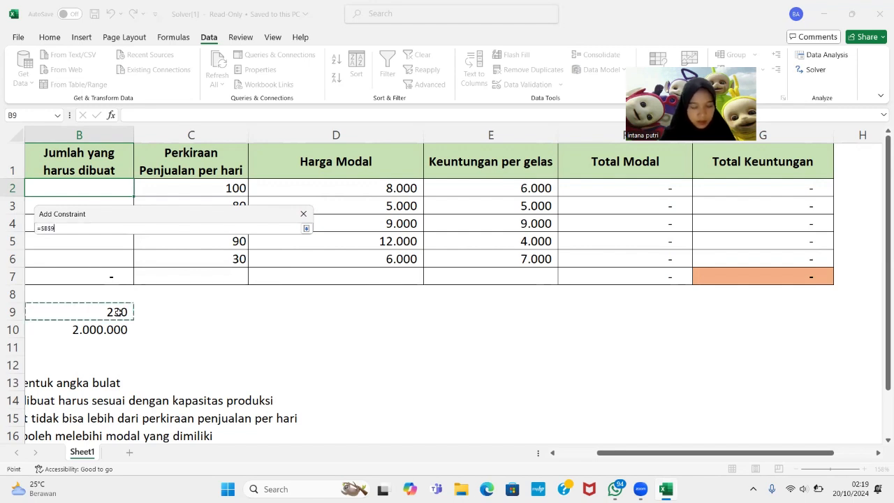
pyautogui.click(305, 229)
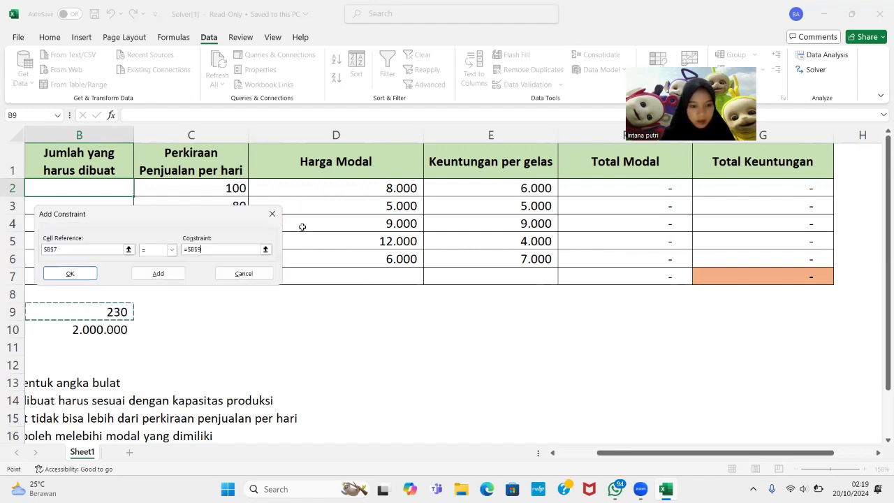
pyautogui.click(69, 274)
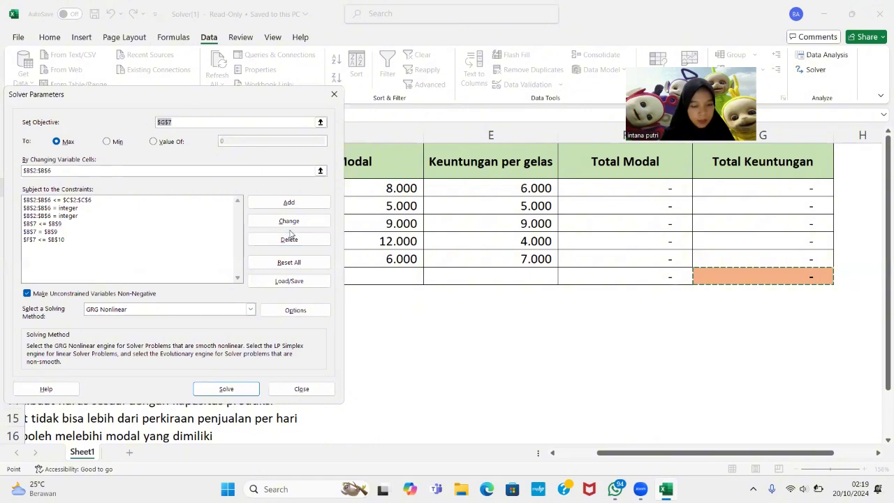
# Step: Add a Solver constraint that keeps the Jumlah yang harus dibuat cells B2:B6 less than or equal to Perkiraan Penjualan per hari in C2:C6
pyautogui.click(288, 210)
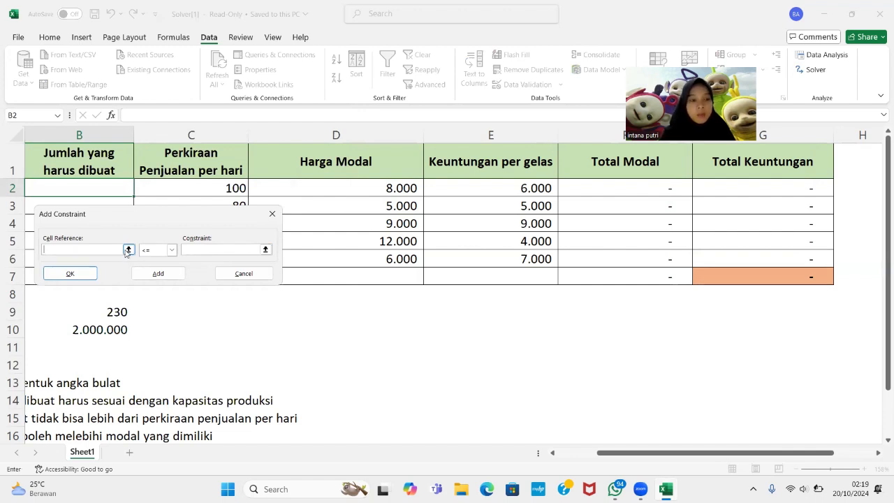
pyautogui.click(128, 249)
pyautogui.click(107, 196)
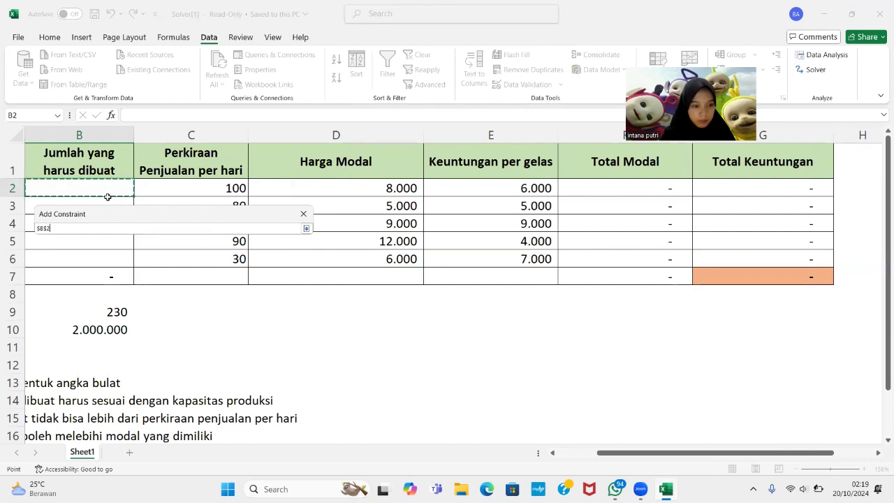
pyautogui.moveTo(108, 196); pyautogui.dragTo(99, 257)
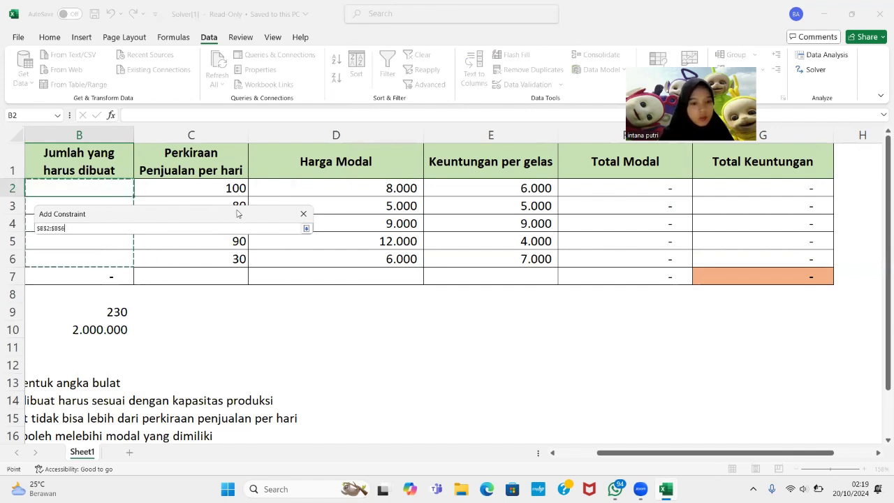
pyautogui.click(306, 228)
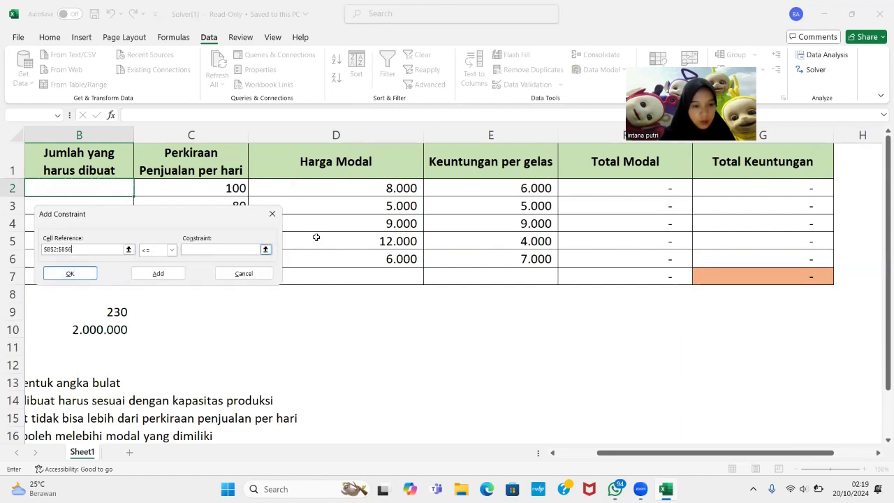
pyautogui.click(265, 250)
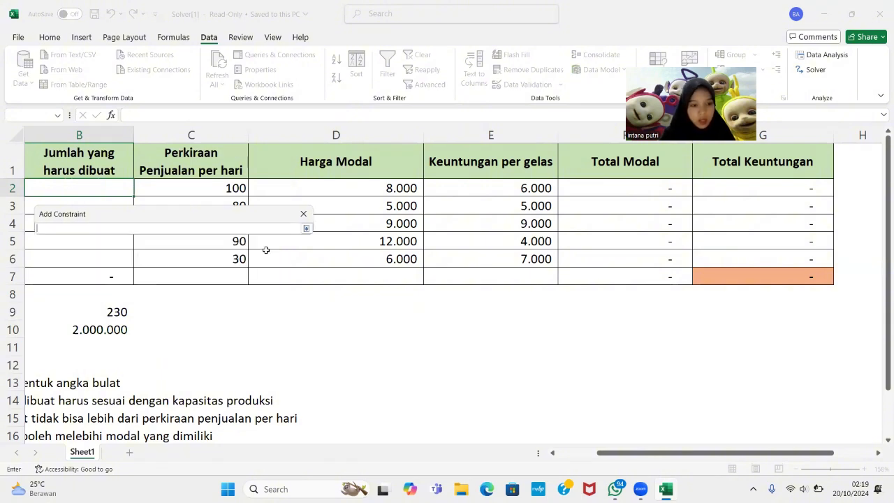
pyautogui.moveTo(230, 189); pyautogui.dragTo(225, 261)
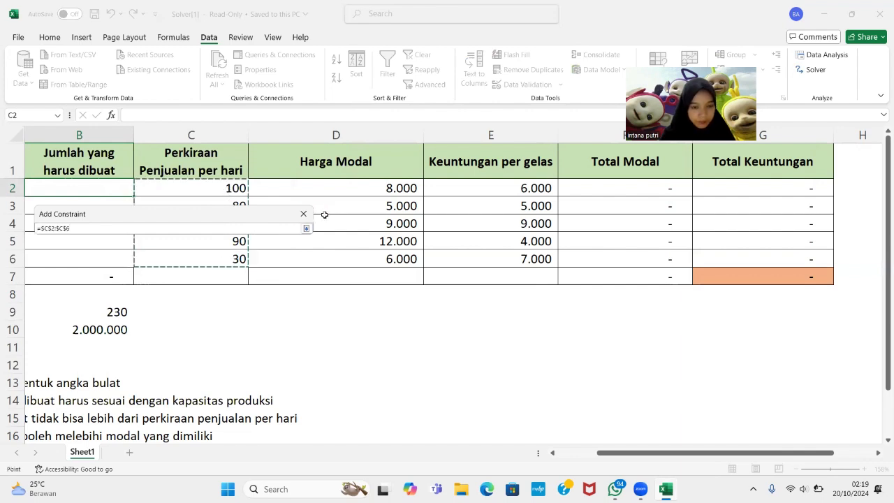
pyautogui.click(306, 228)
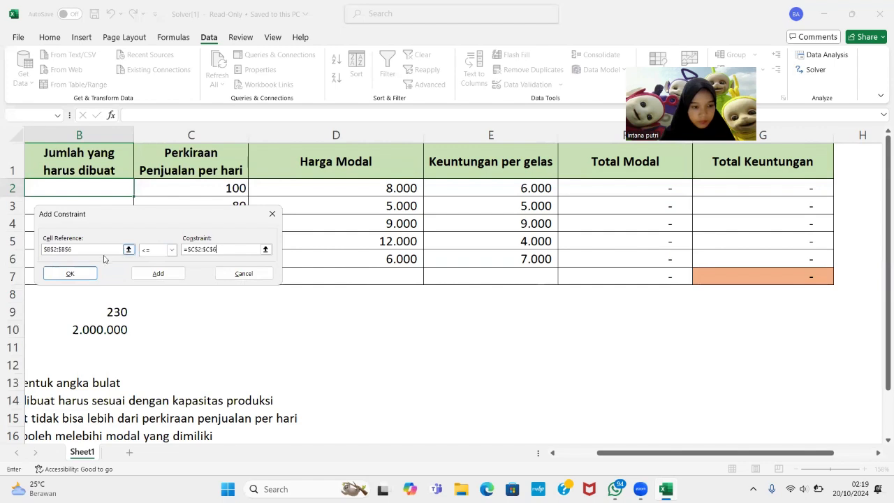
pyautogui.click(70, 273)
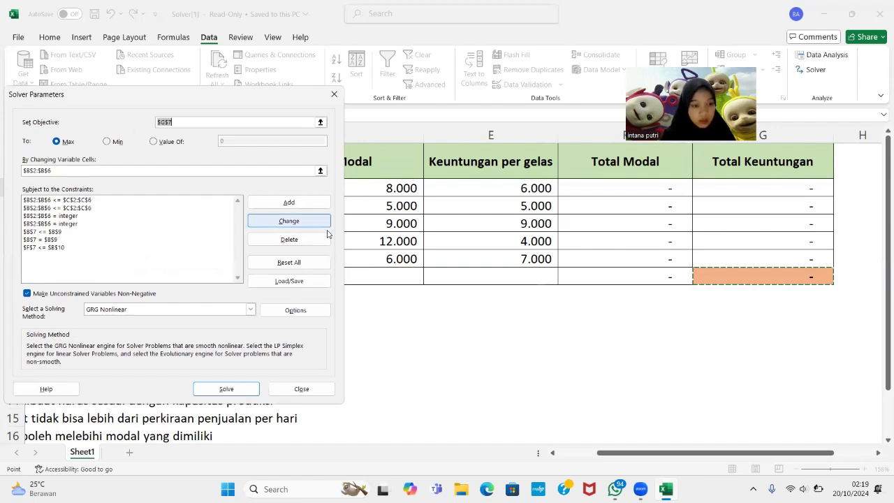
# Step: Add a Solver constraint that keeps Total Modal in F7 less than or equal to Modal yang dimiliki in B10
pyautogui.click(314, 204)
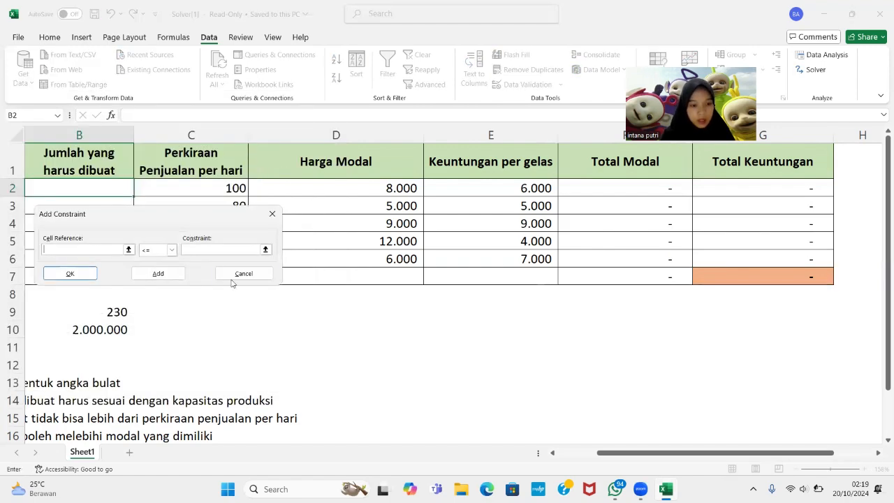
pyautogui.click(128, 249)
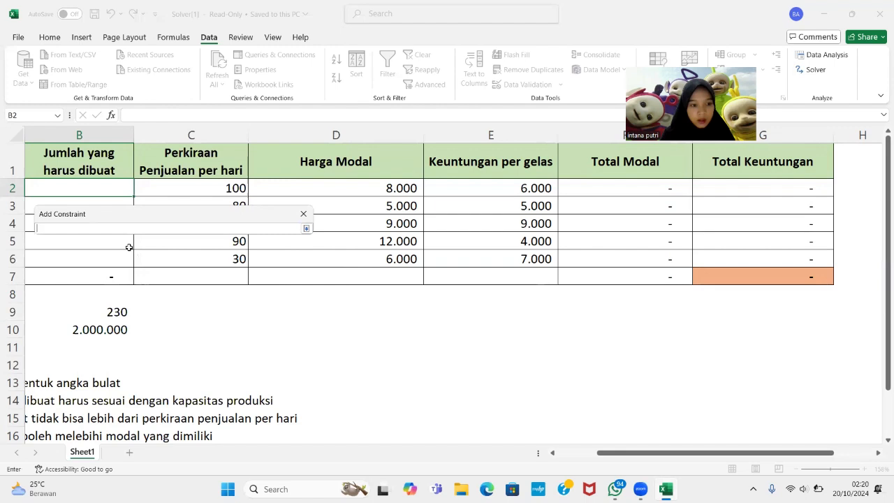
pyautogui.click(582, 273)
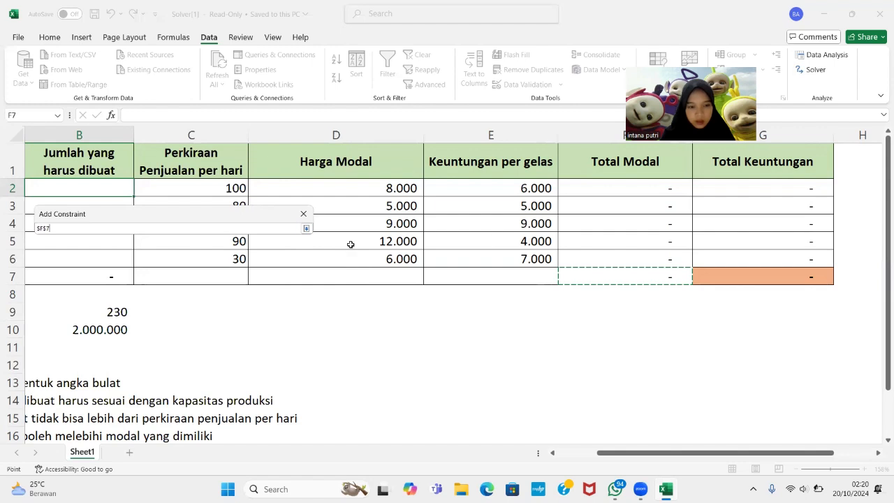
pyautogui.click(306, 229)
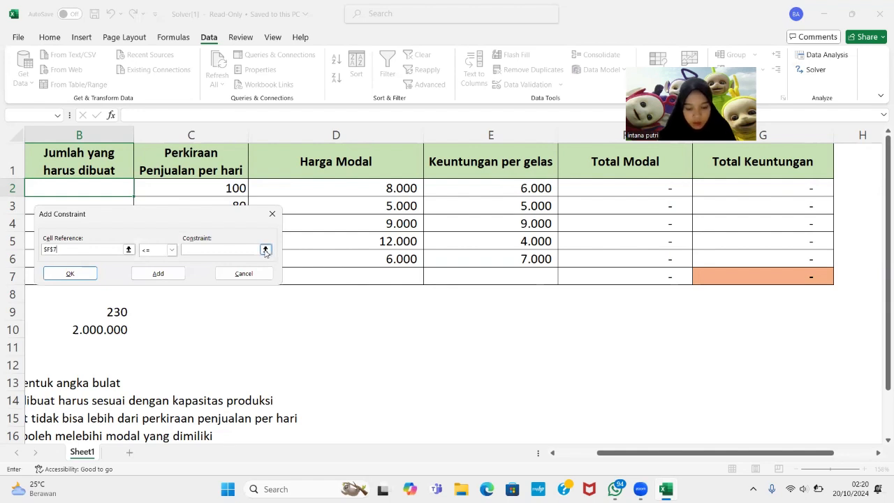
pyautogui.click(266, 250)
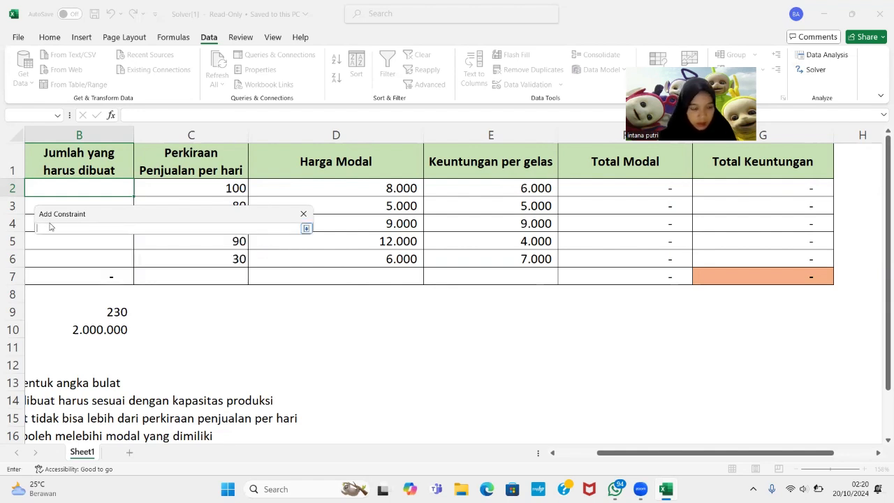
pyautogui.click(89, 335)
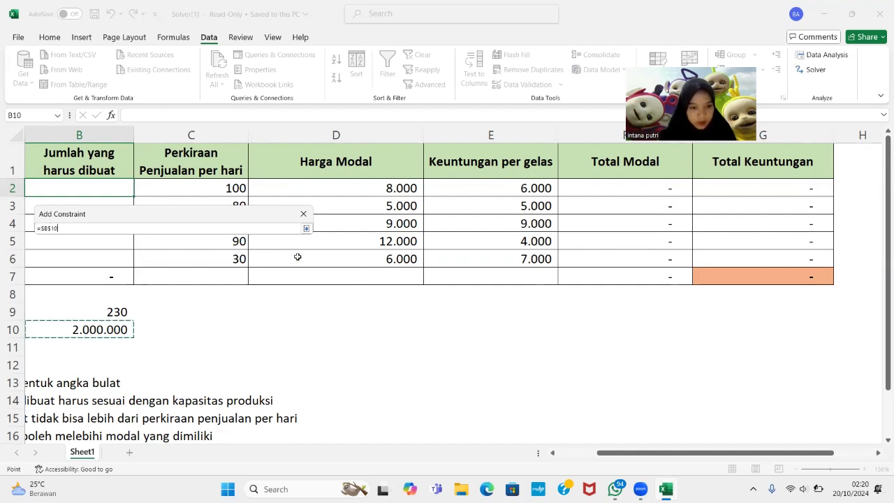
pyautogui.click(307, 228)
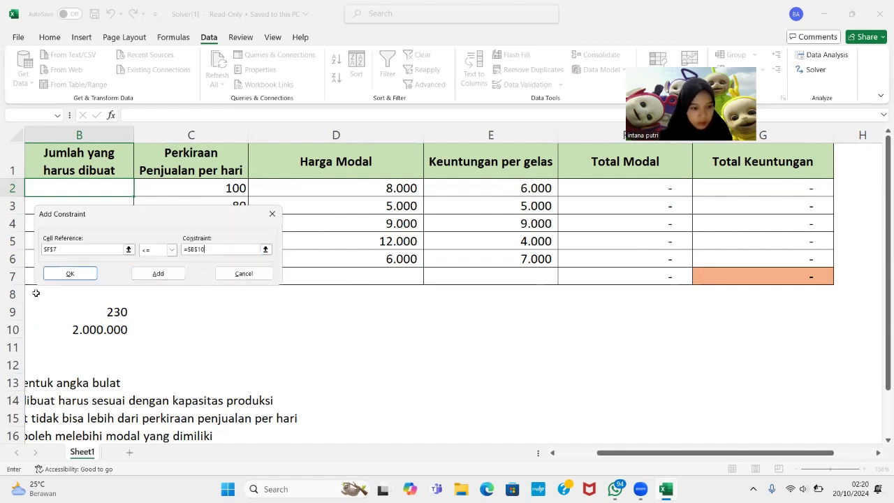
pyautogui.click(71, 274)
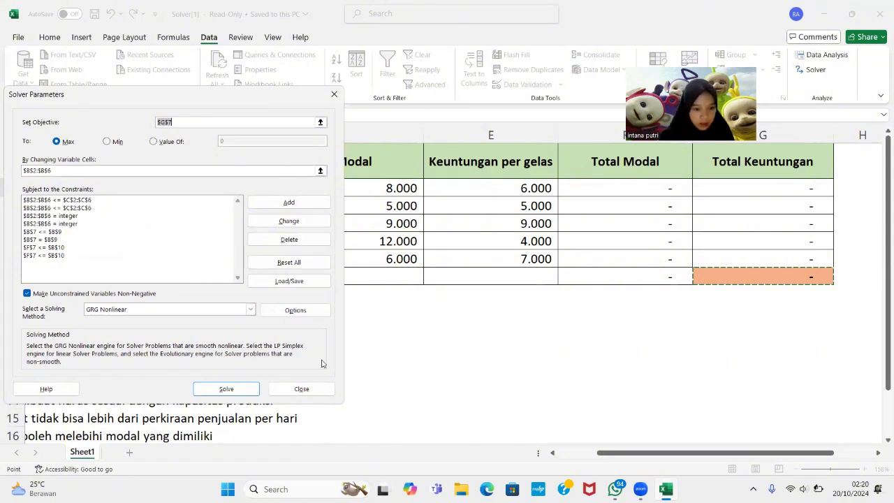
# Step: Solve the drinks production model with the maximised objective G7 and keep the Solver solution
pyautogui.click(229, 390)
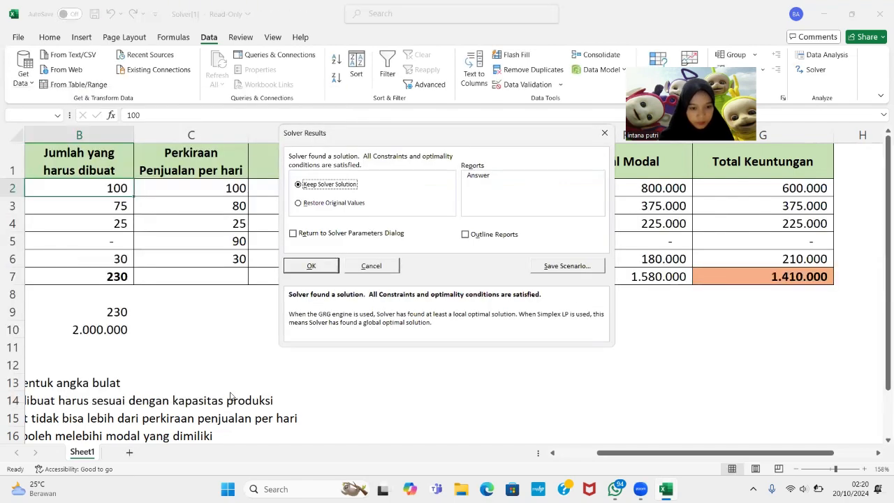
pyautogui.click(317, 266)
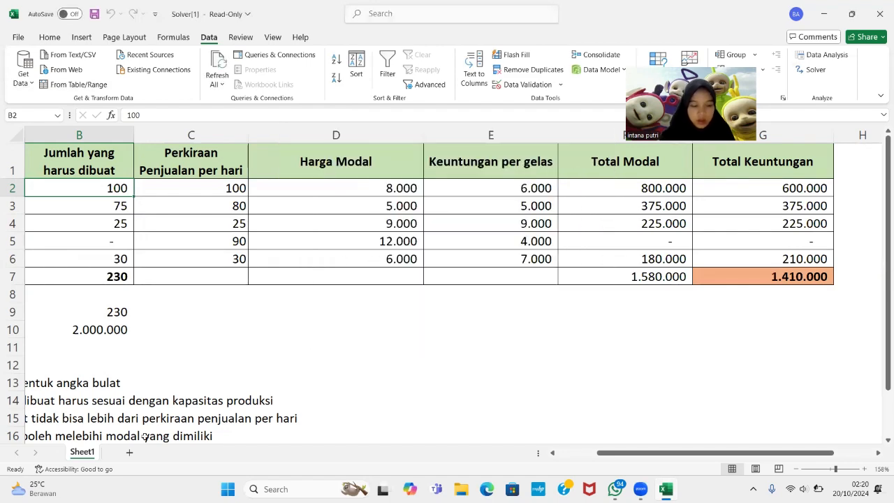
# Step: Check the solved quantities and Total Modal against Kapasitas Produksi, the daily sales estimates, Modal yang dimiliki and the listed Ketentuan
pyautogui.press('Left')
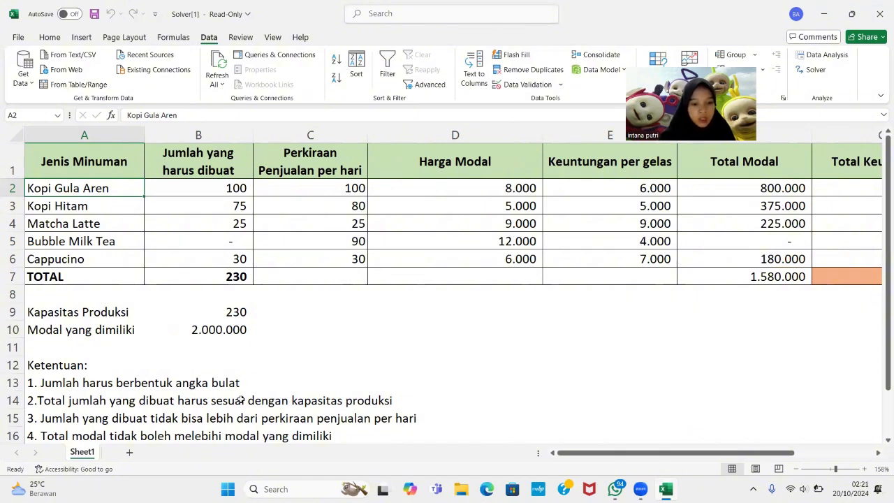
pyautogui.click(238, 313)
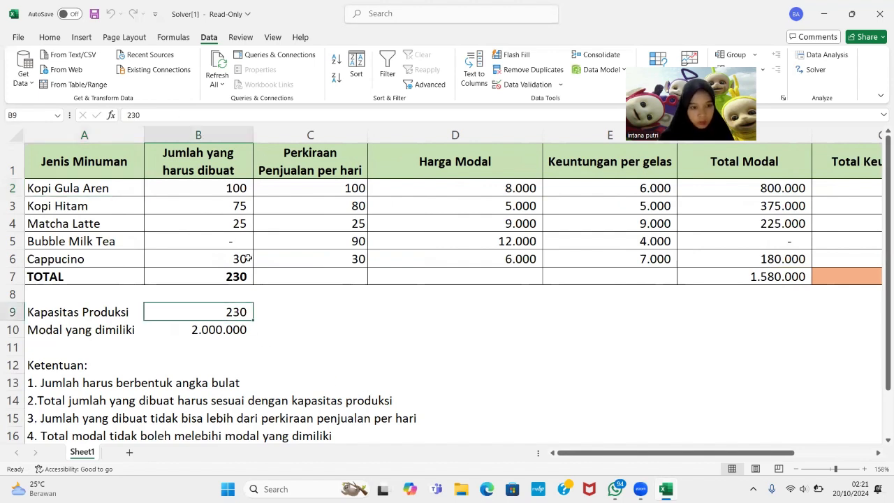
pyautogui.click(242, 277)
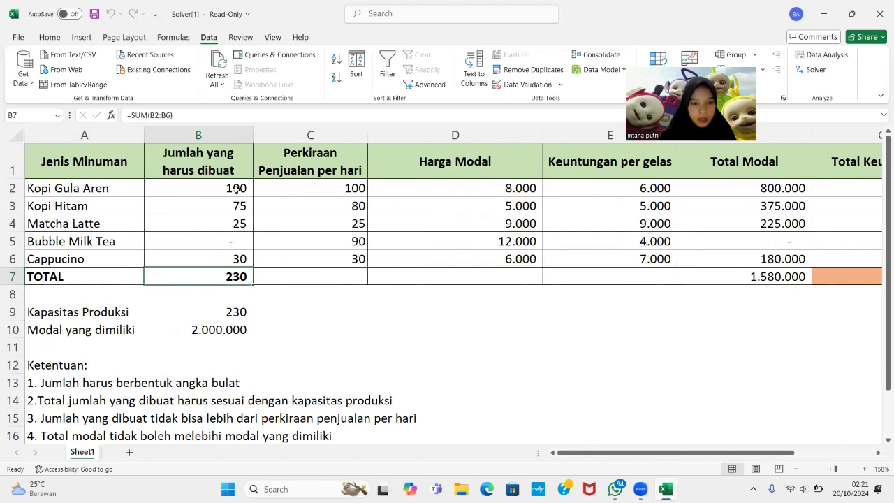
pyautogui.moveTo(236, 188); pyautogui.dragTo(239, 257)
pyautogui.click(310, 341)
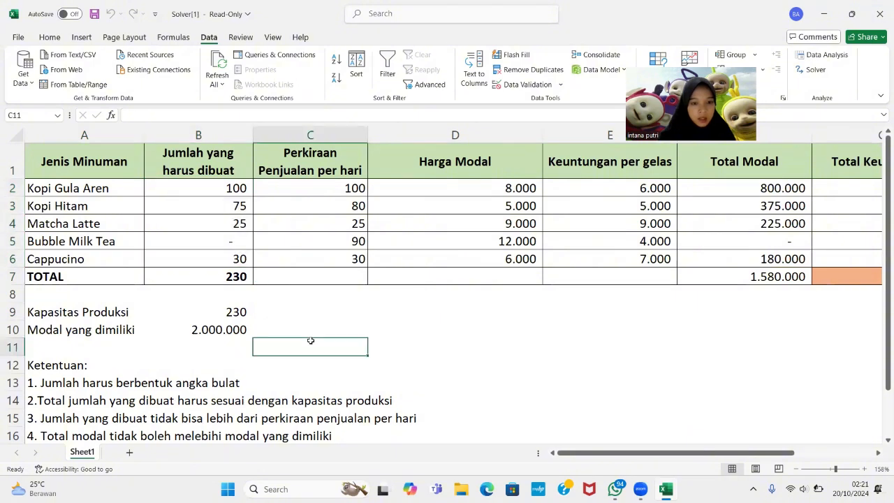
pyautogui.moveTo(329, 188); pyautogui.dragTo(325, 266)
pyautogui.click(325, 274)
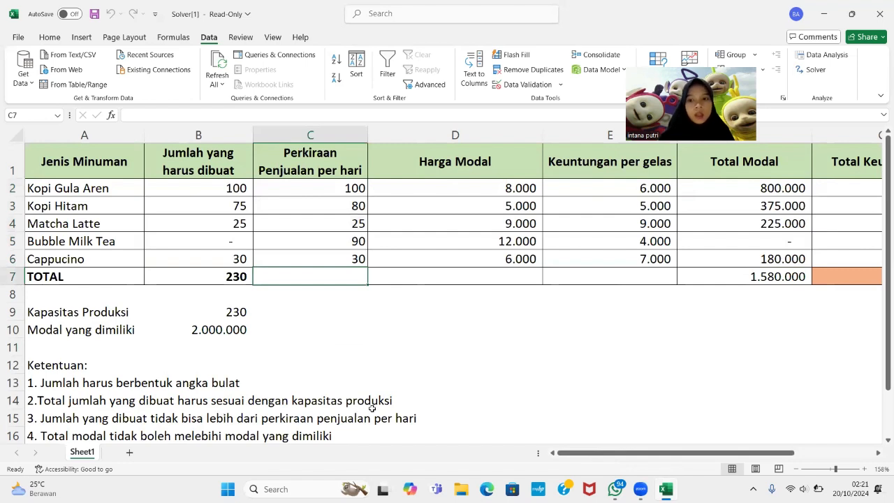
pyautogui.click(721, 283)
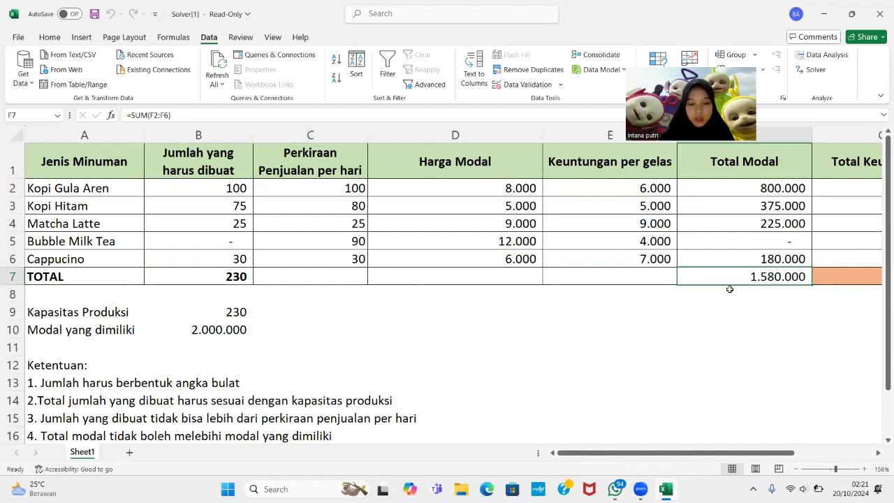
pyautogui.click(228, 333)
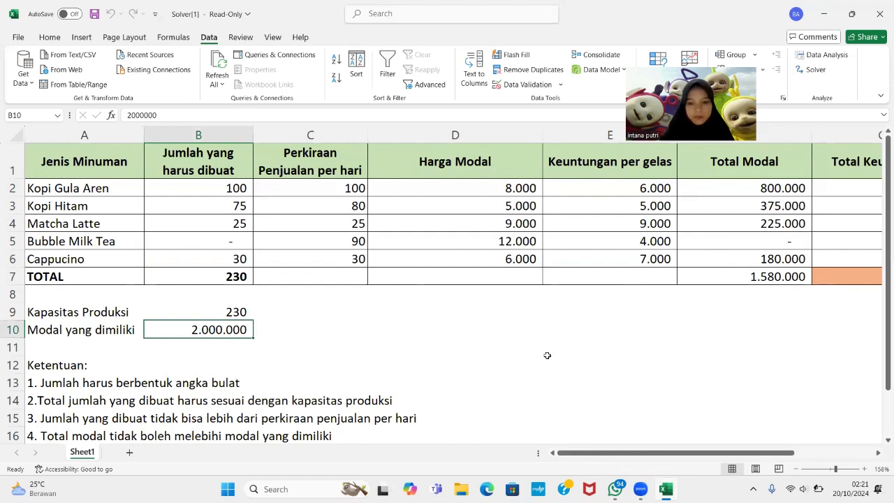
pyautogui.scroll(-1, 546, 355)
pyautogui.scroll(-4, 547, 355)
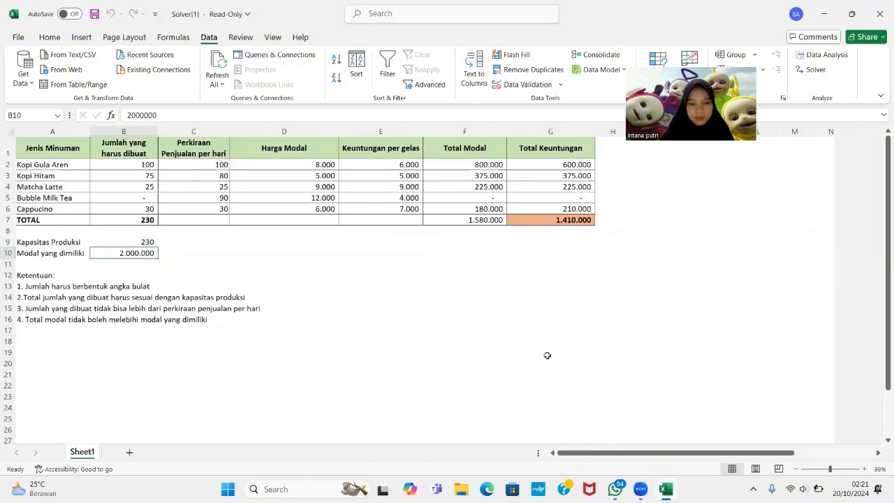